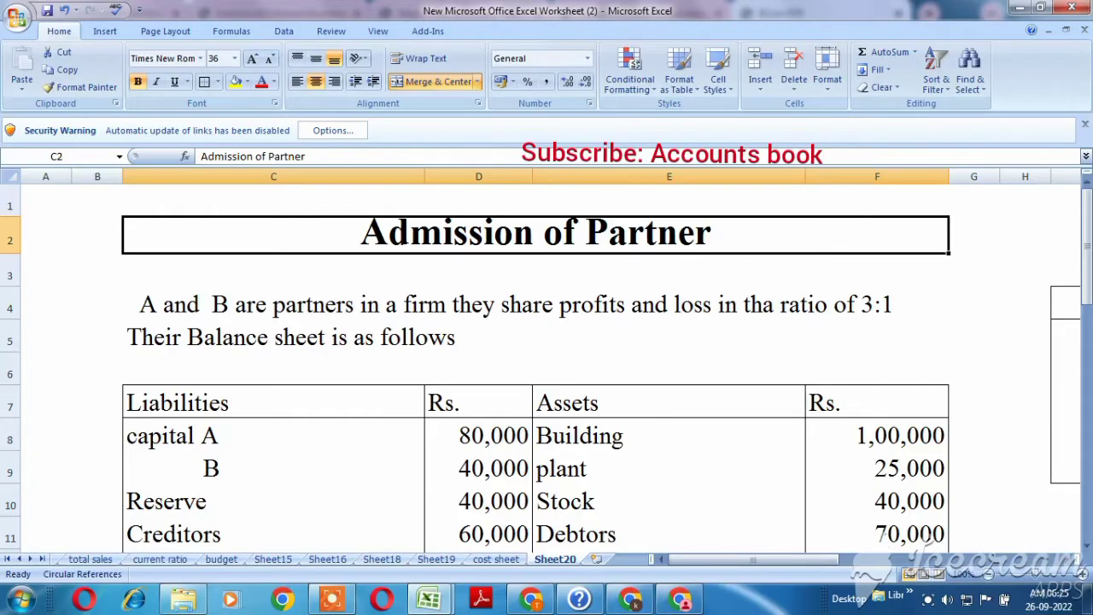
Read the Admission of Partner problem's introduction and the balance sheet of A and B down to the total row
left_click(274, 270)
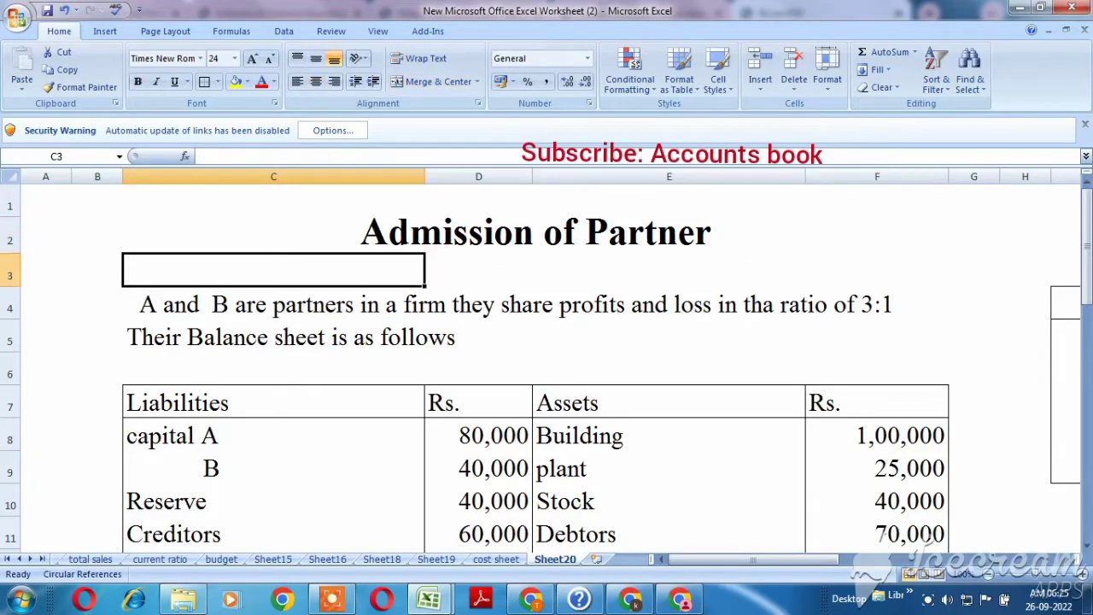
left_click(273, 304)
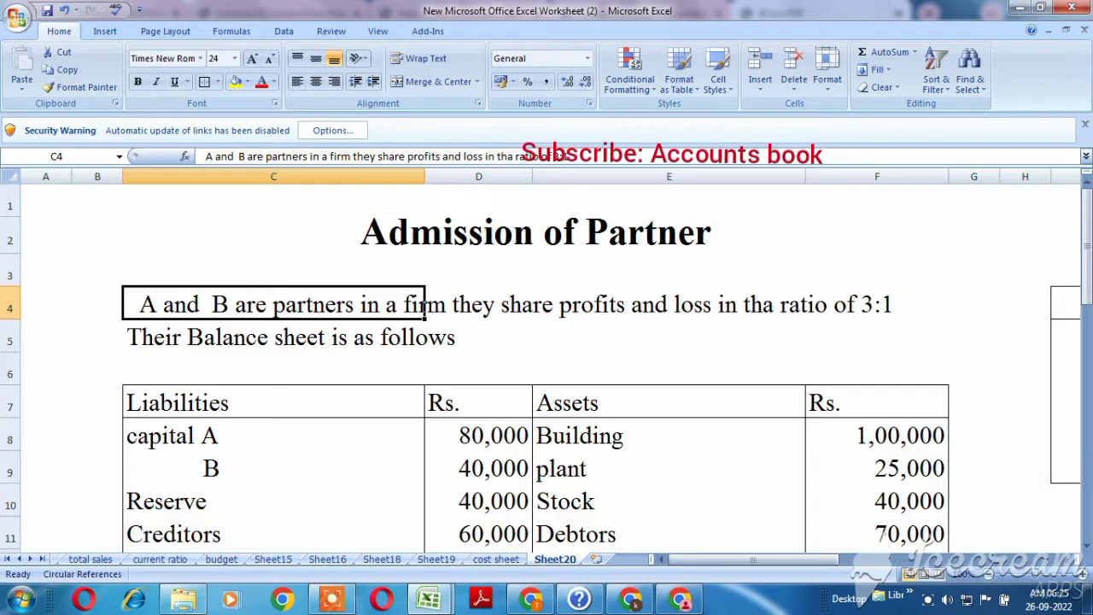
left_click(273, 336)
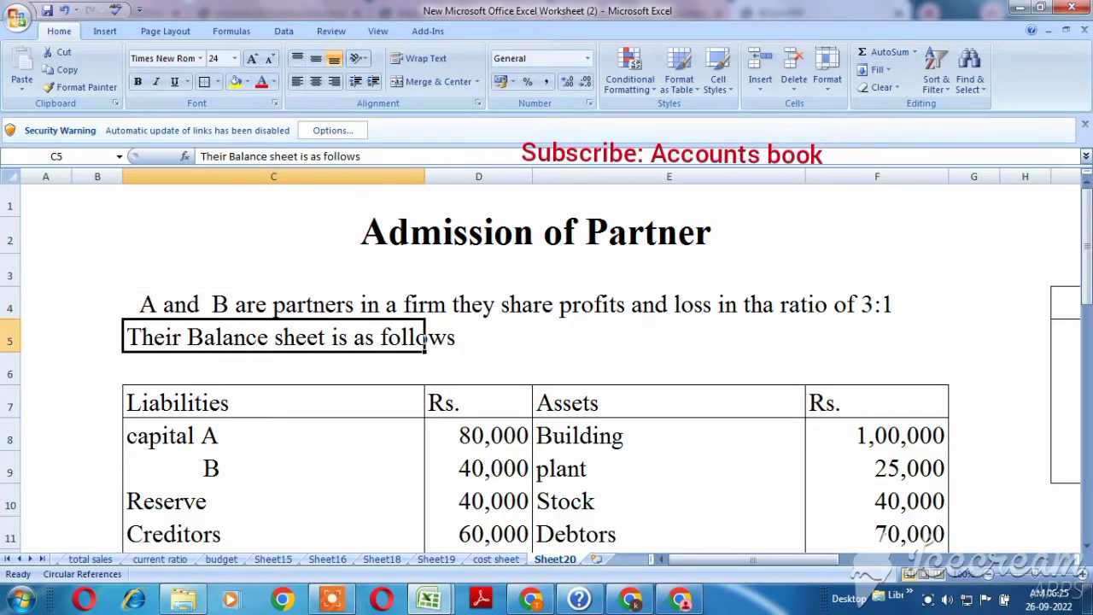
left_click(274, 533)
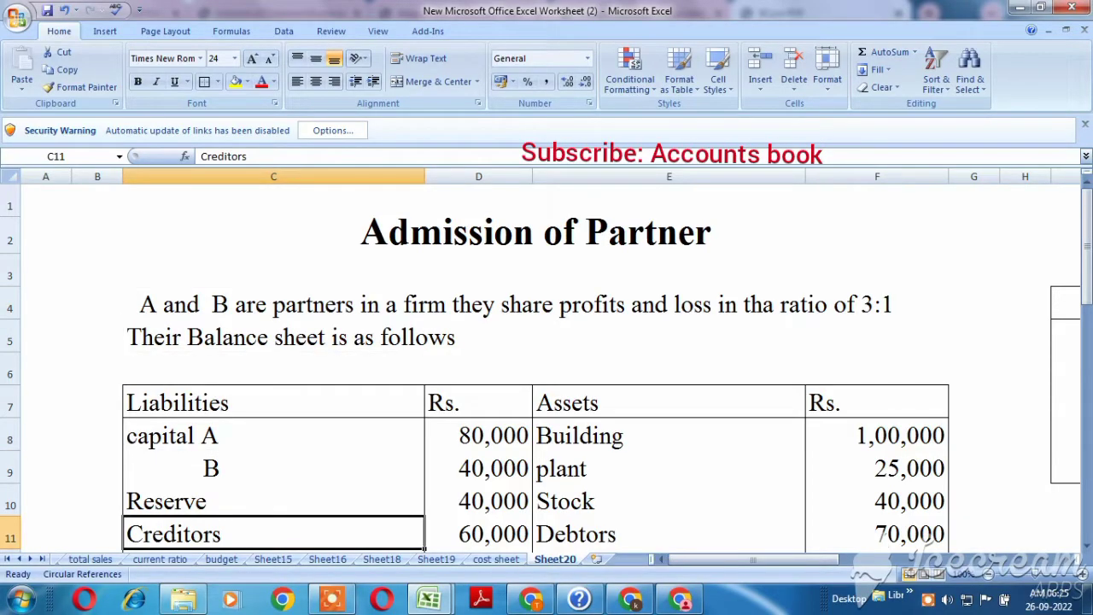
key("Down")
key("Down")
key("Down")
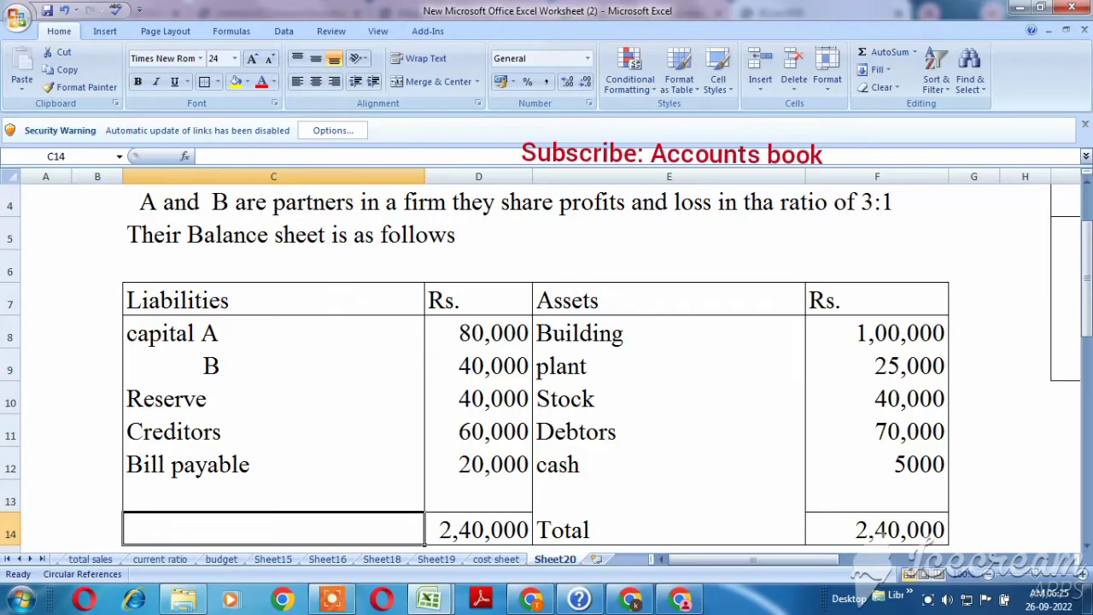
key("Right")
Read the terms of C's admission below the balance sheet, then return to the top of the sheet
key("Down")
key("Down")
key("Down")
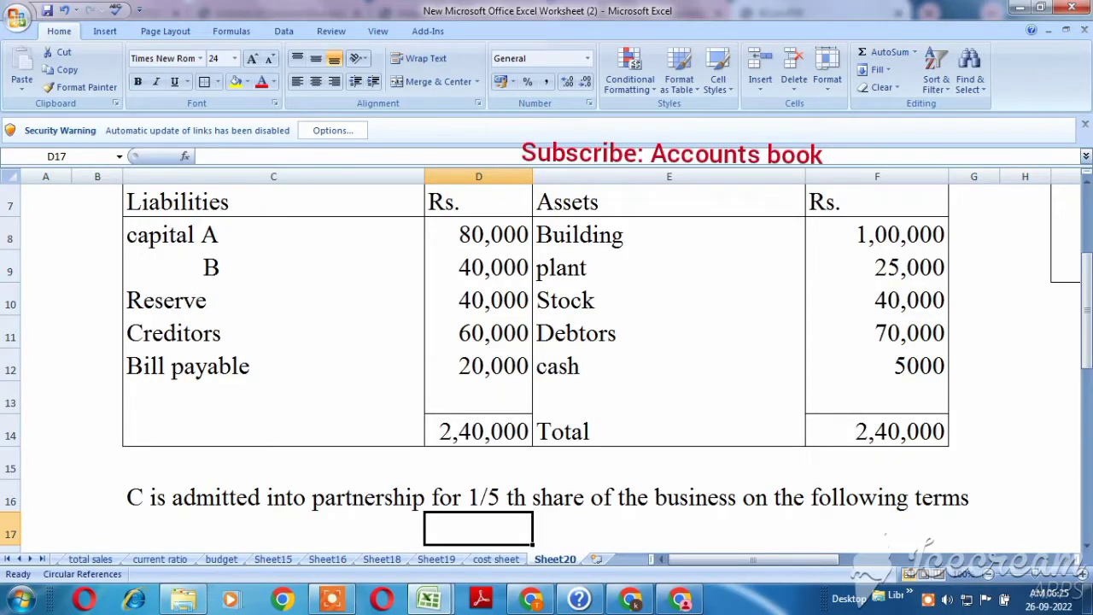
key("Down")
key("Down")
key("Down")
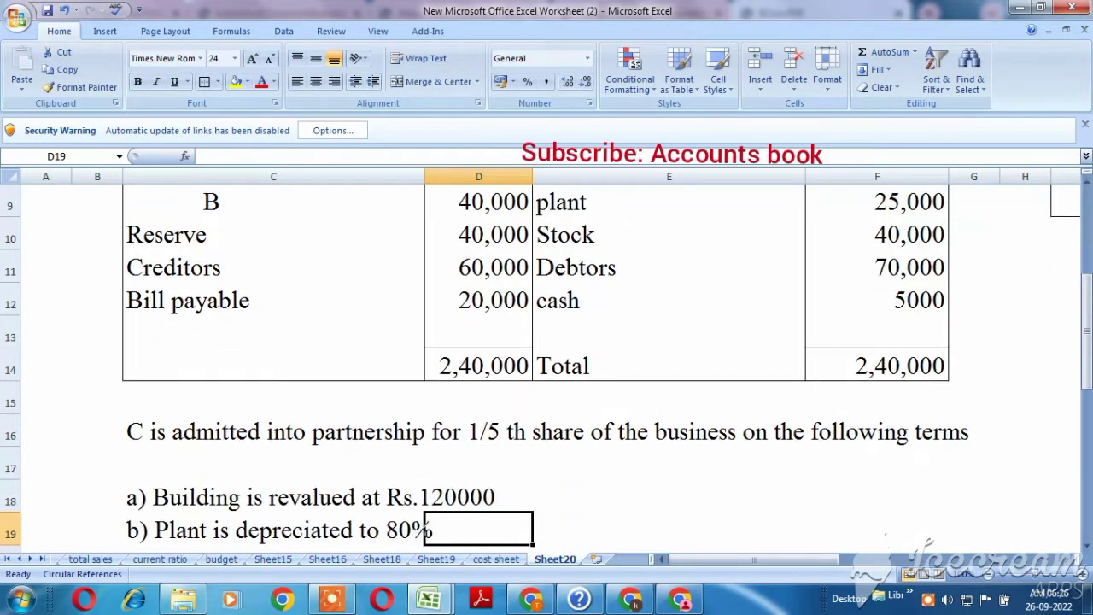
key("Down")
key("Down")
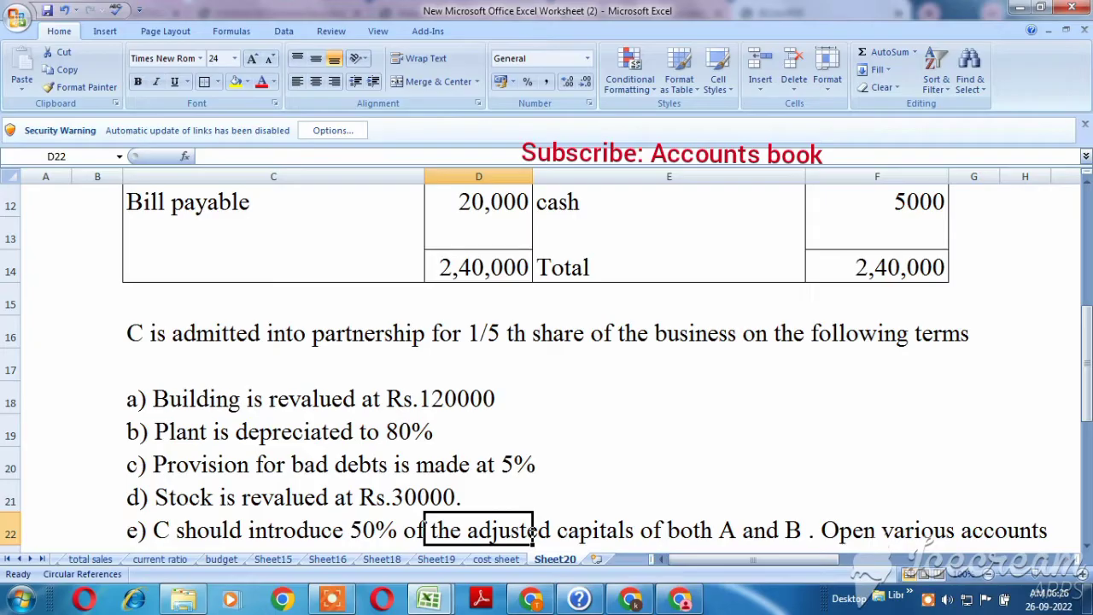
key("Up")
key("ctrl+Up")
key("ctrl+Up")
key("ctrl+Up")
key("ctrl+Up")
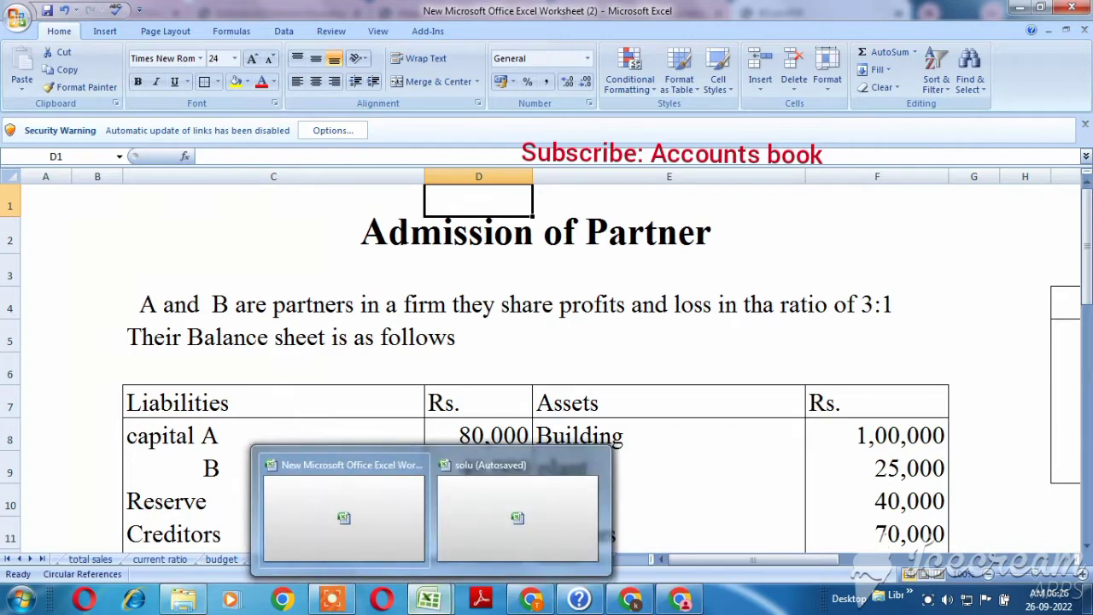
mouse_move(333, 599)
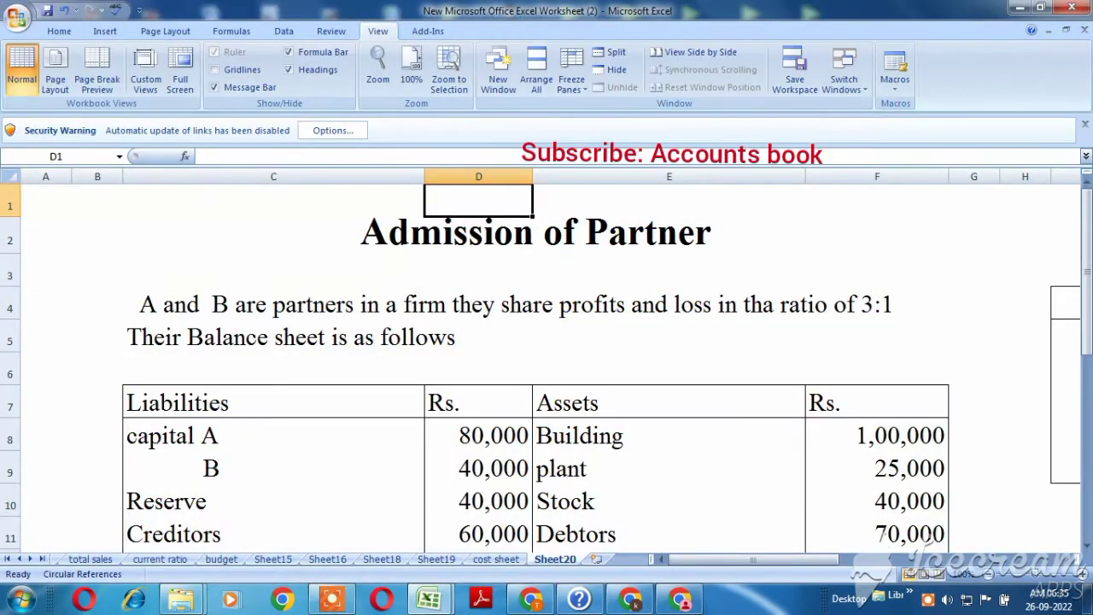
Review the liabilities in the question's balance sheet and the blank Revaluation A/c layout in the solu workbook
key("Down")
key("Down")
key("Down")
key("Down")
key("Down")
key("Down")
key("Down")
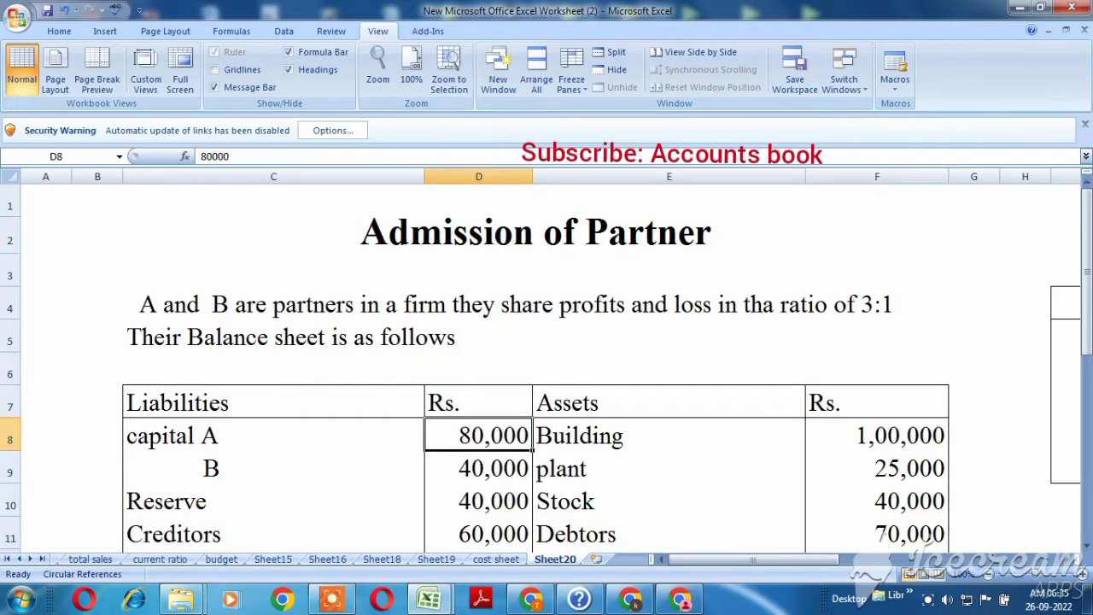
key("Down")
key("Down")
key("ctrl+Tab")
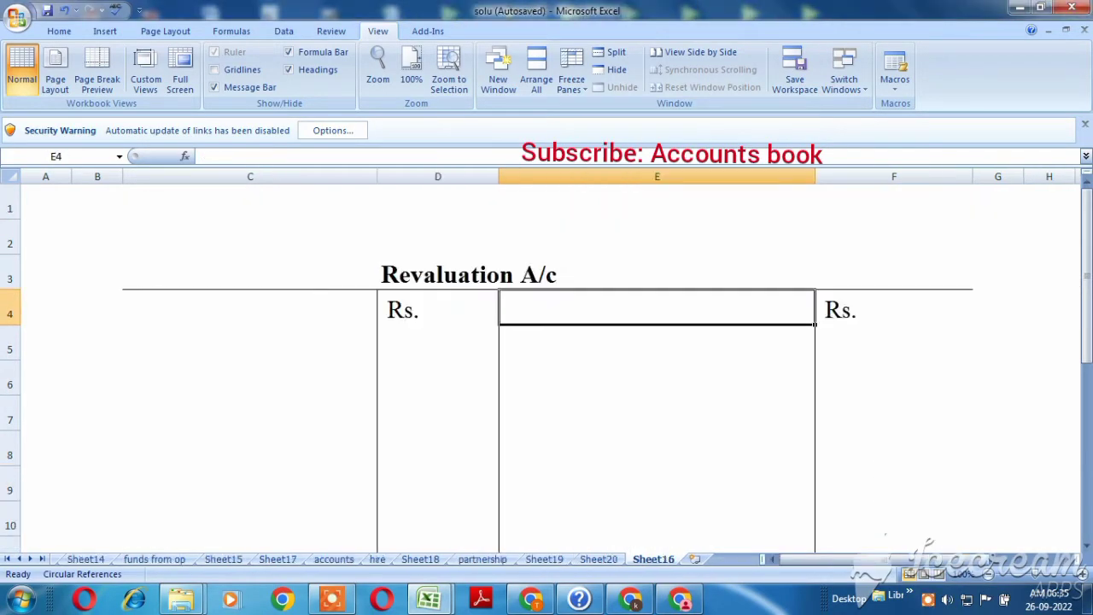
key("Down")
key("Left")
key("Left")
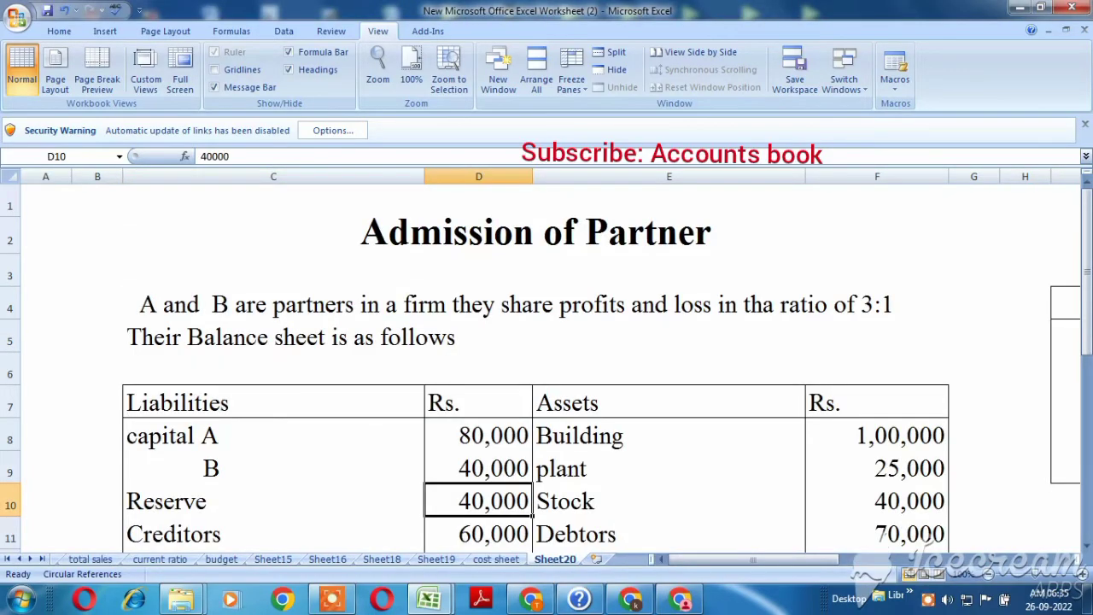
In the question workbook, compare the building revaluation term with the Building amount in the balance sheet
key("Down")
key("Down")
key("Down")
key("Down")
key("Down")
key("Down")
key("Down")
key("Down")
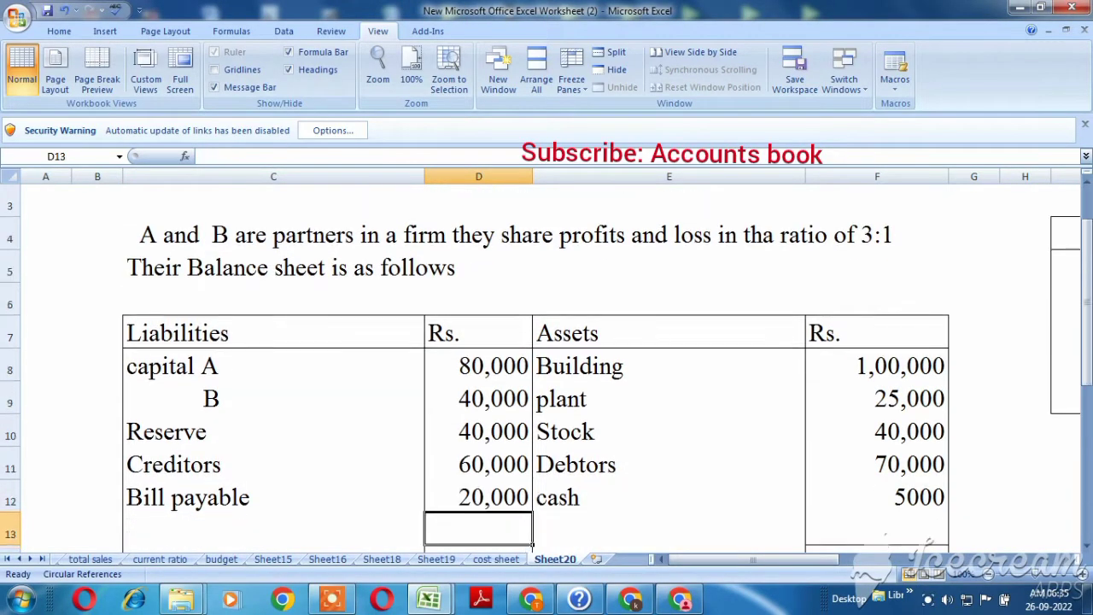
key("Down")
key("Down")
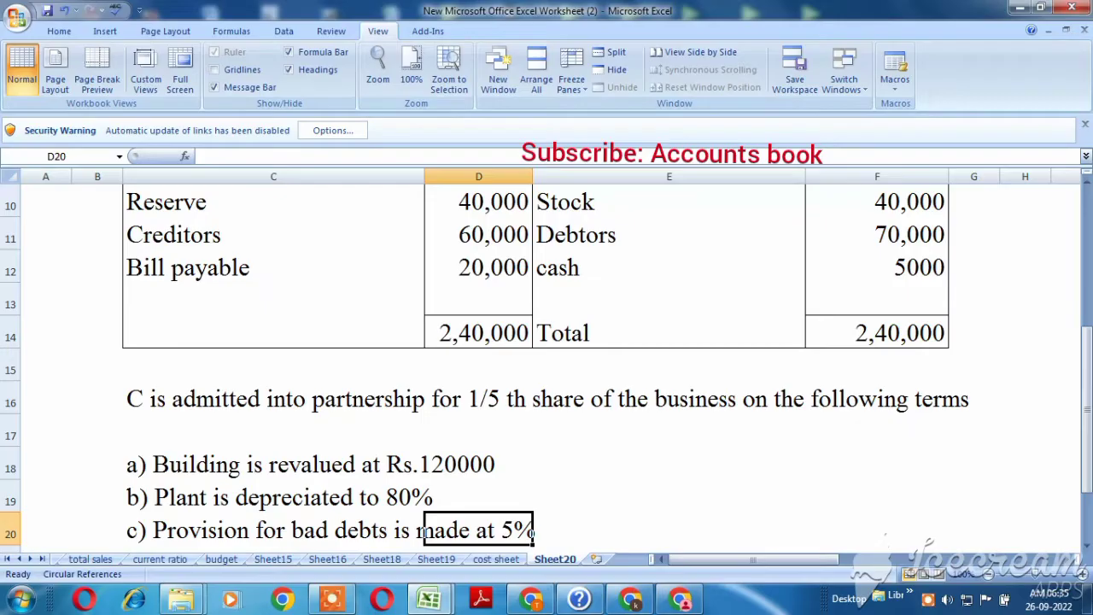
left_click(479, 496)
key("Up")
key("Up")
key("Up")
key("Up")
key("Up")
key("Up")
key("Up")
key("Up")
key("Up")
key("Right")
key("Up")
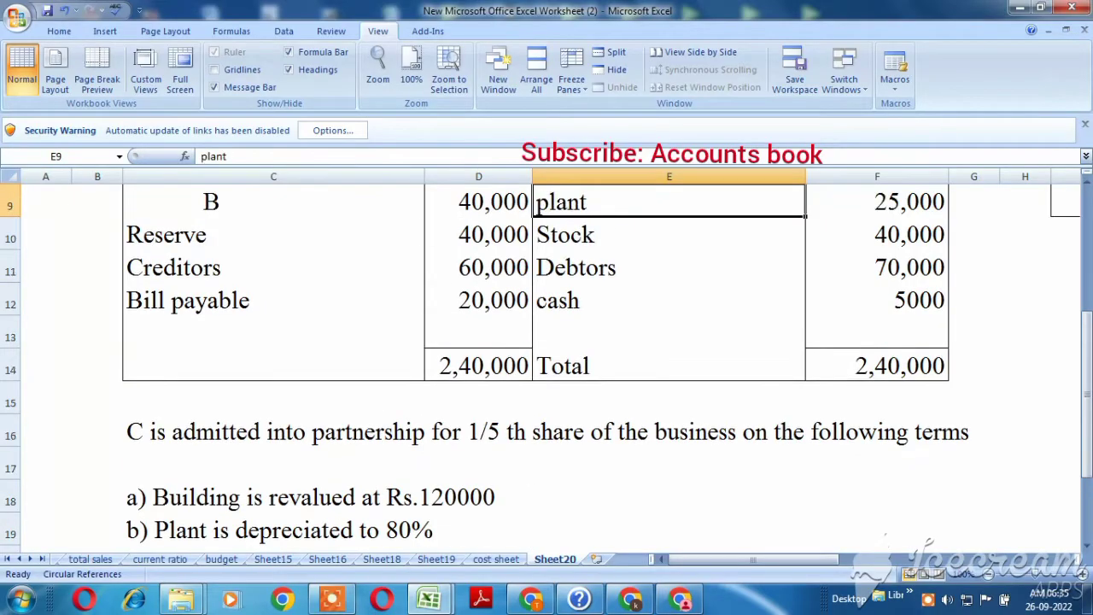
key("Up")
key("Right")
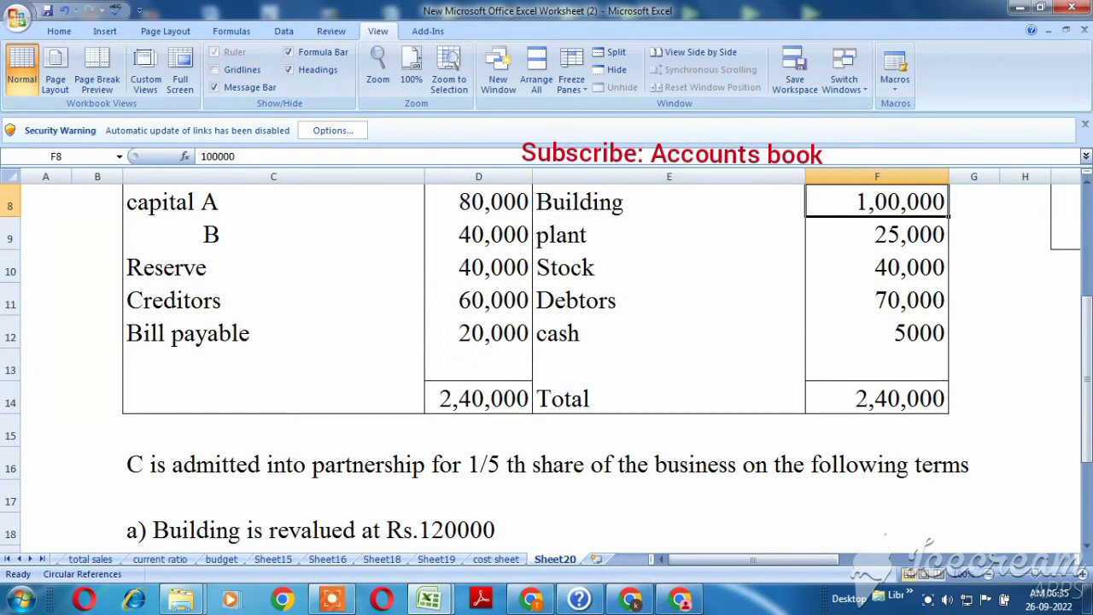
In the solu workbook's Revaluation A/c, enter "By Building a/c" in E5 with the amount 20000 in F5
key("ctrl+Tab")
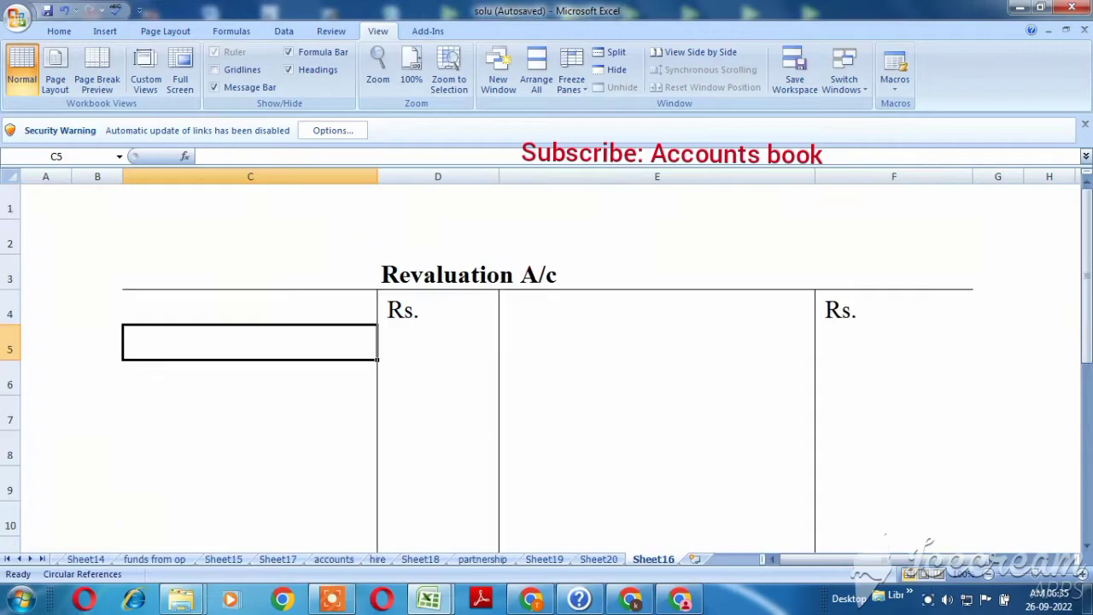
key("Right")
key("Right")
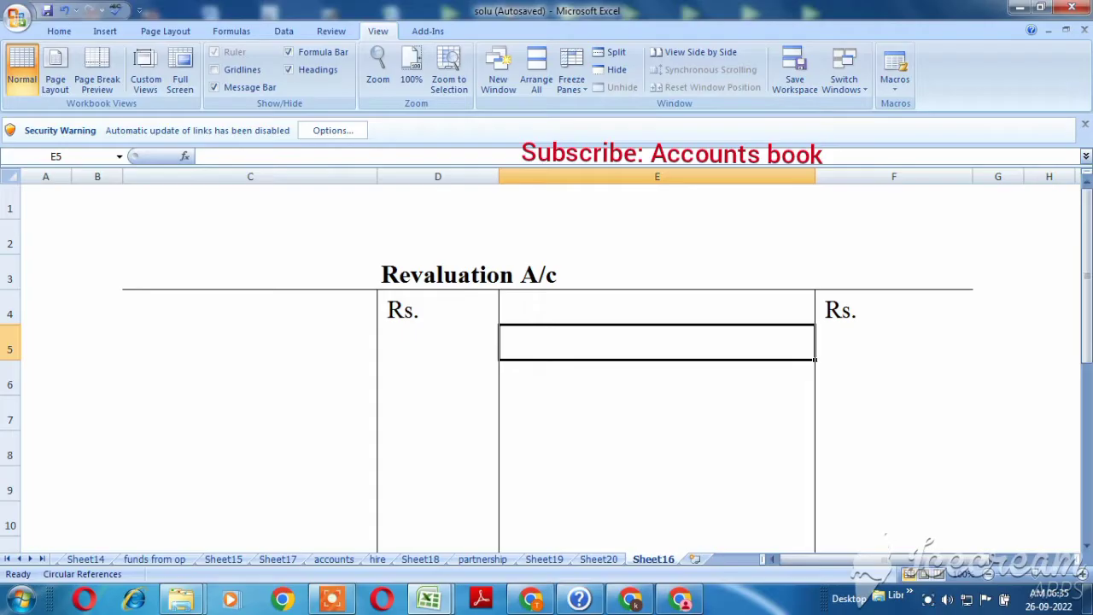
type("By")
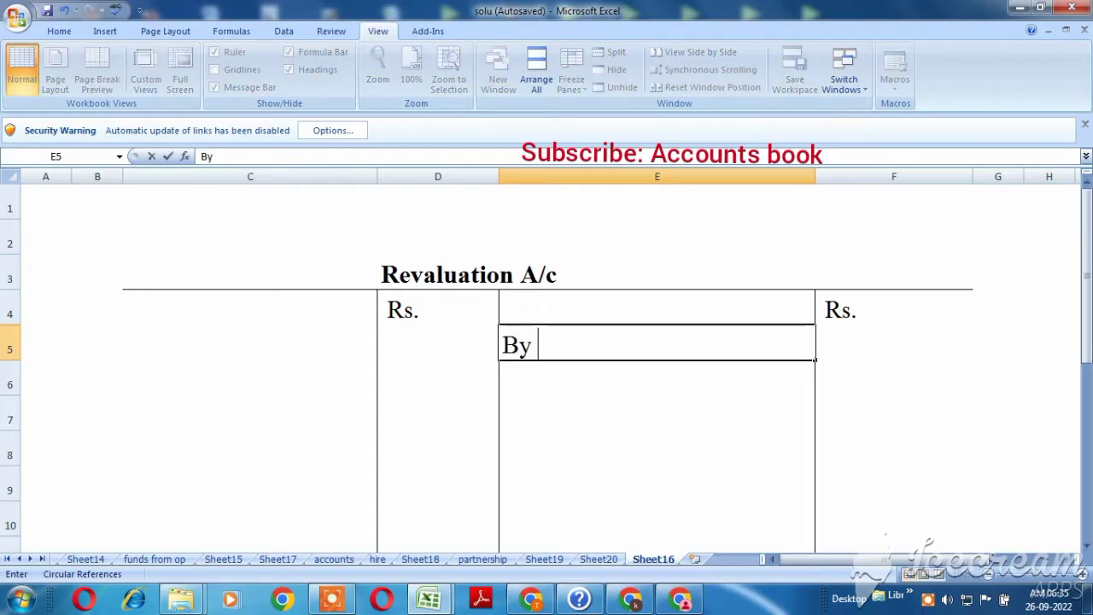
type(" Build")
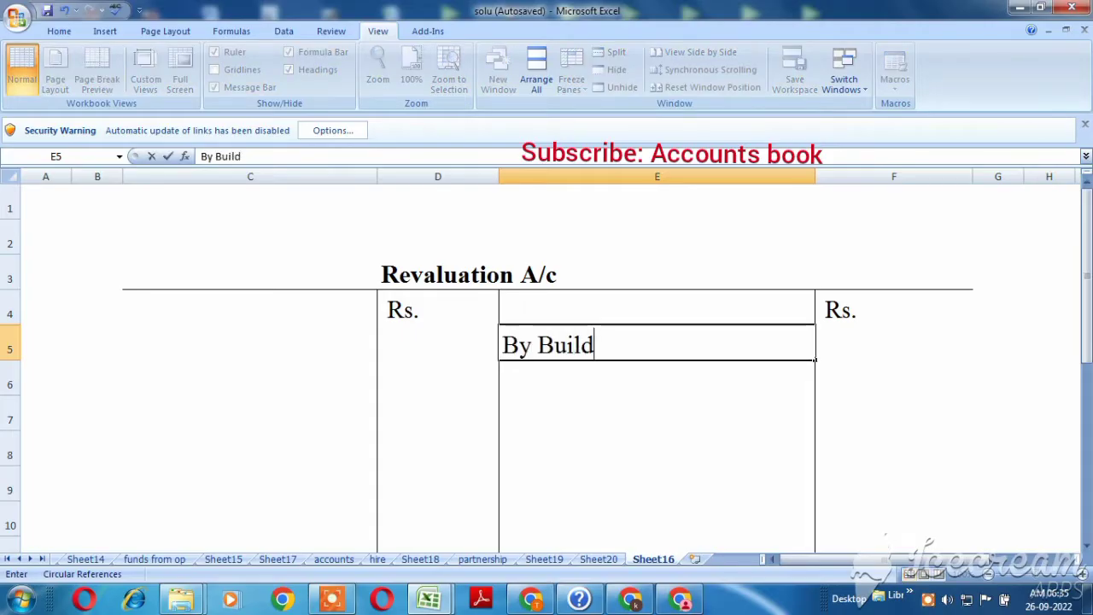
type("ing a/c")
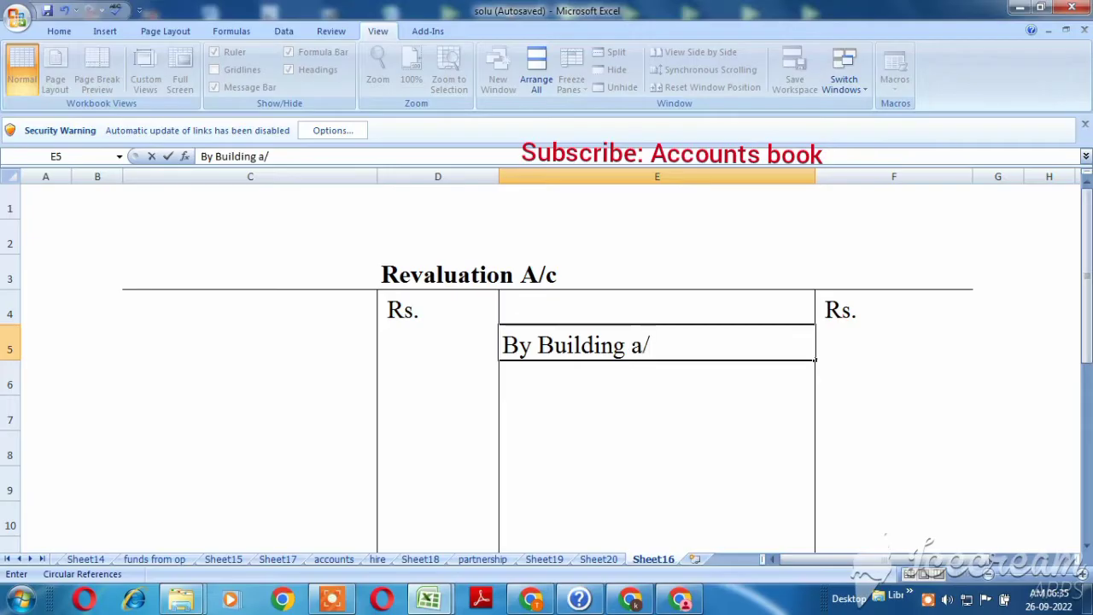
key("Tab")
type("20000")
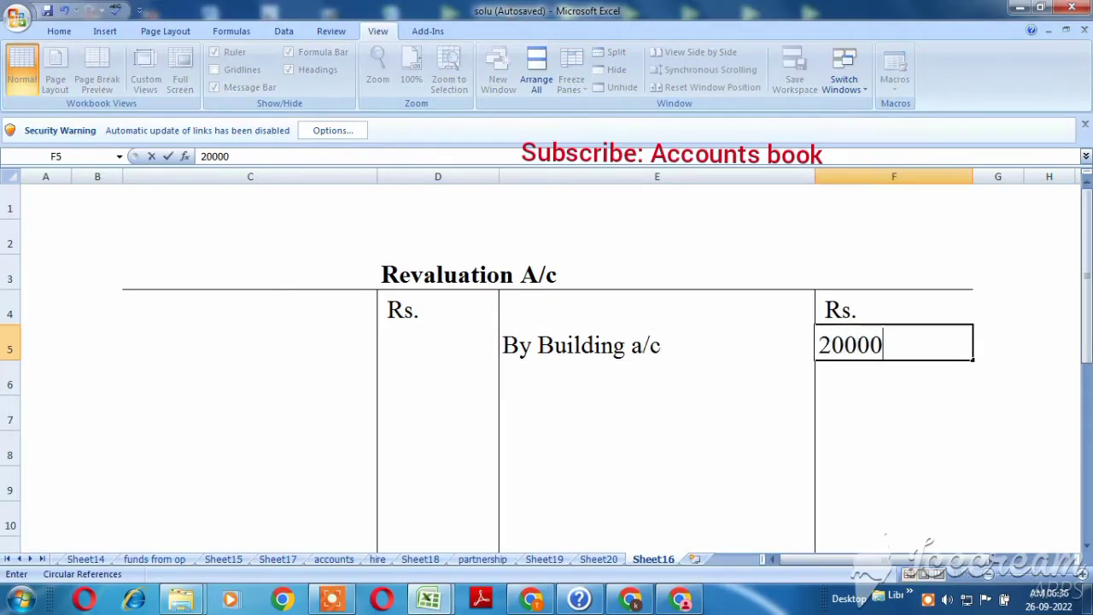
key("Return")
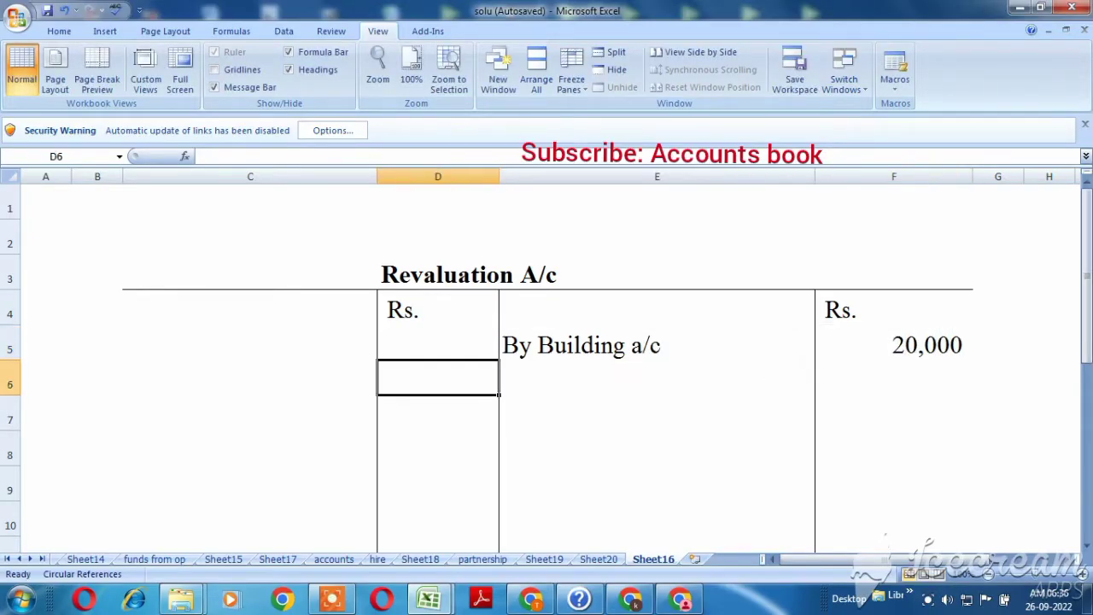
In the question workbook, check the plant depreciation term against the plant amount in the balance sheet
key("Up")
key("Left")
key("alt+Tab")
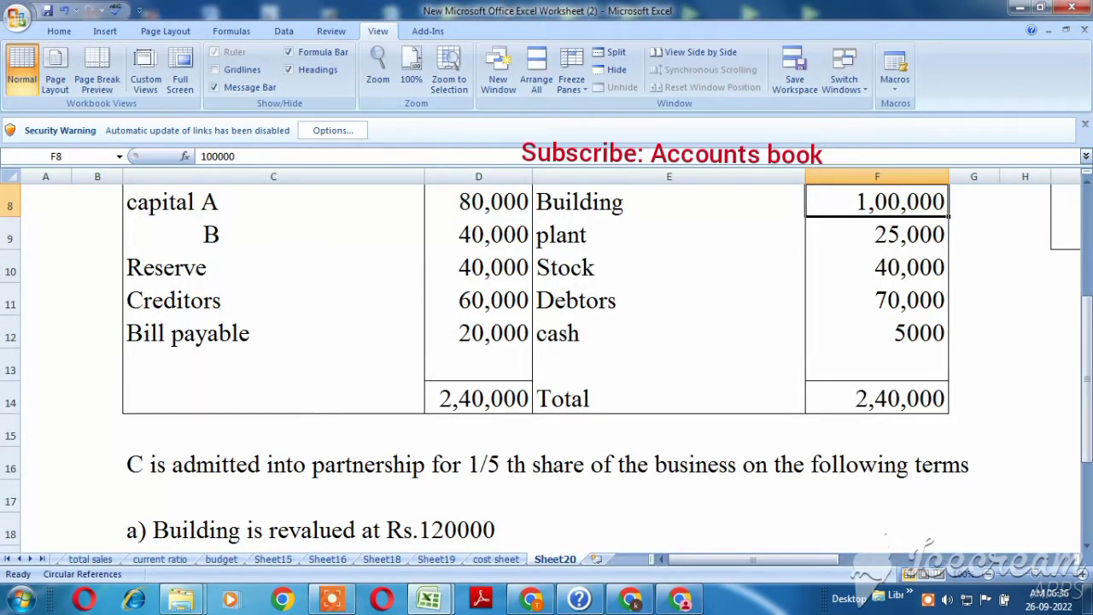
key("Down")
key("Down")
key("Down")
key("Down")
key("Down")
key("Down")
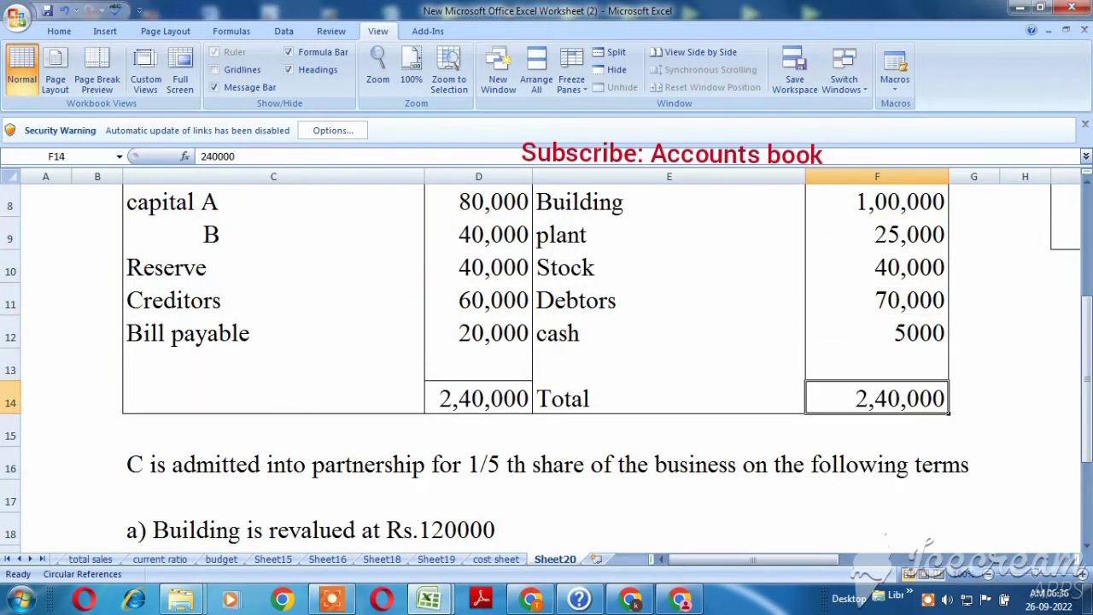
key("Down")
key("Down")
key("Down")
key("Down")
key("Down")
key("Left")
key("Left")
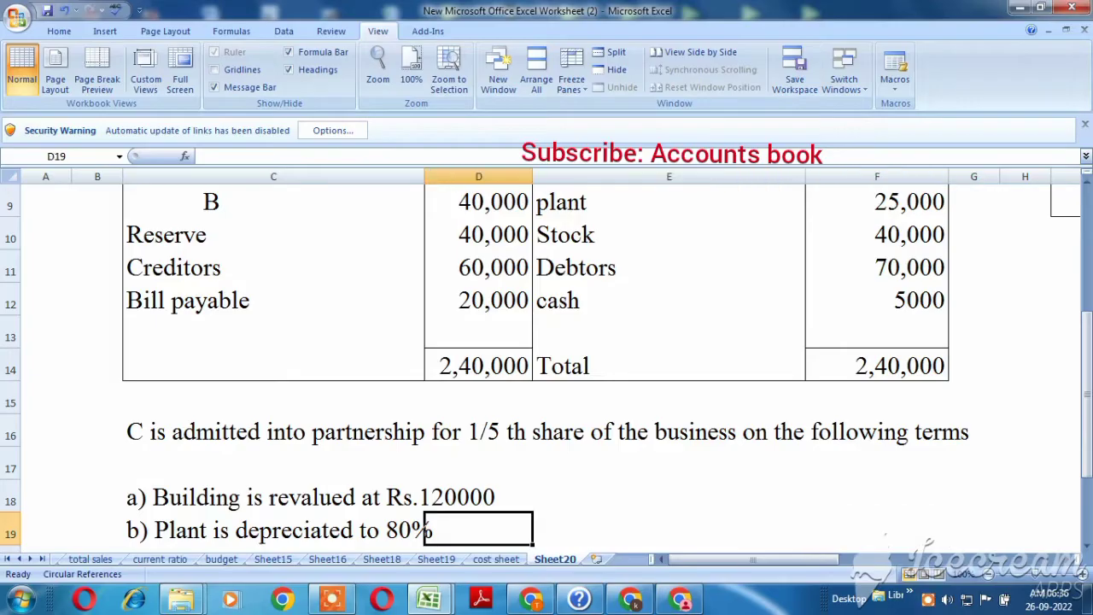
key("Left")
key("Left")
key("Right")
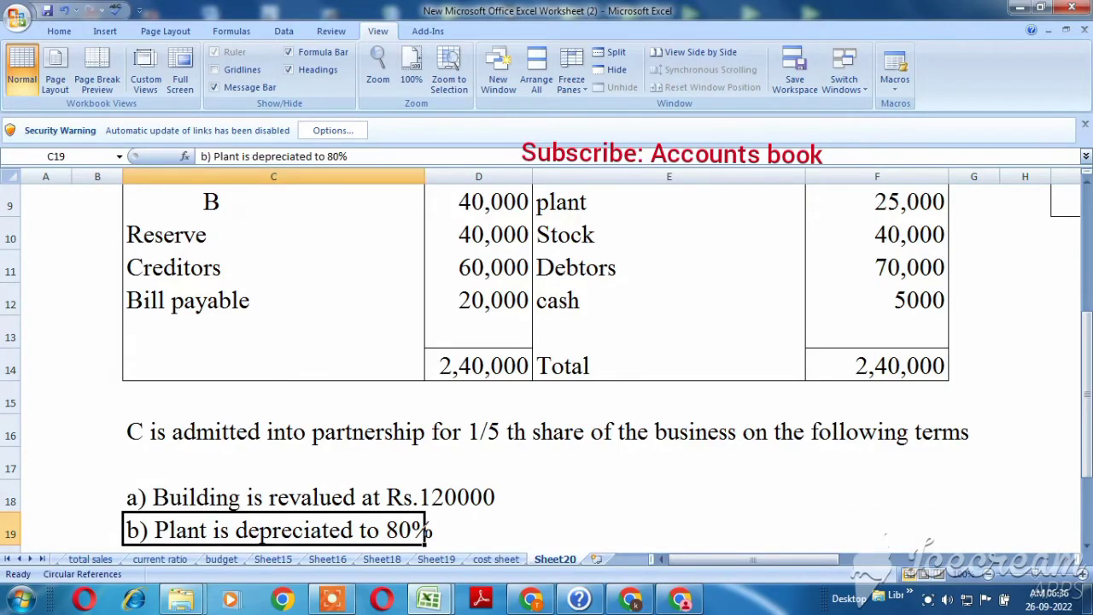
key("ctrl+Tab")
key("ctrl+Tab")
left_click(876, 202)
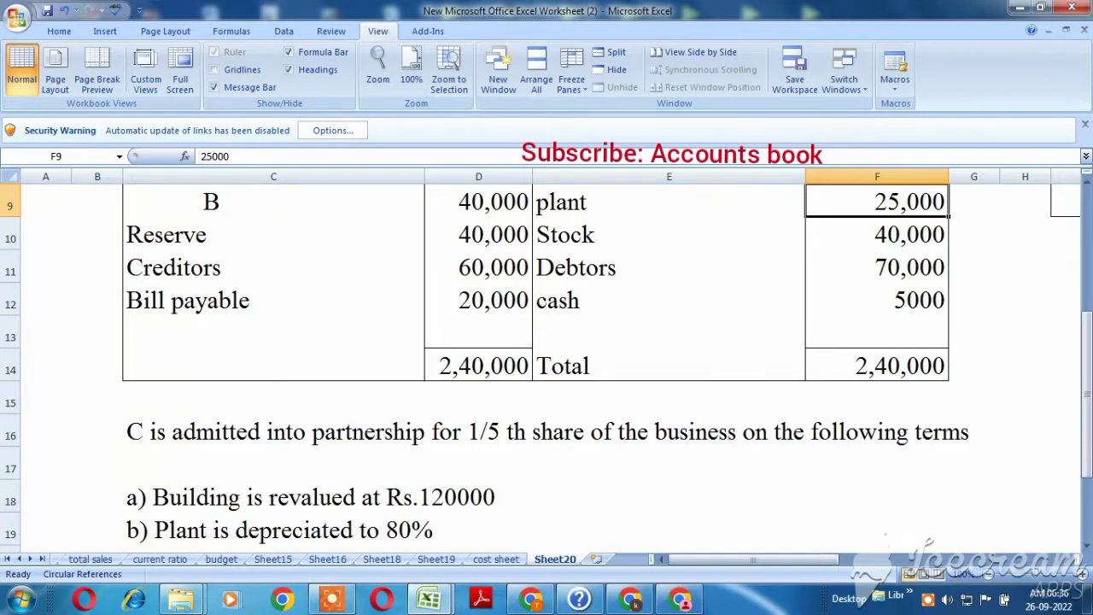
left_click(262, 534)
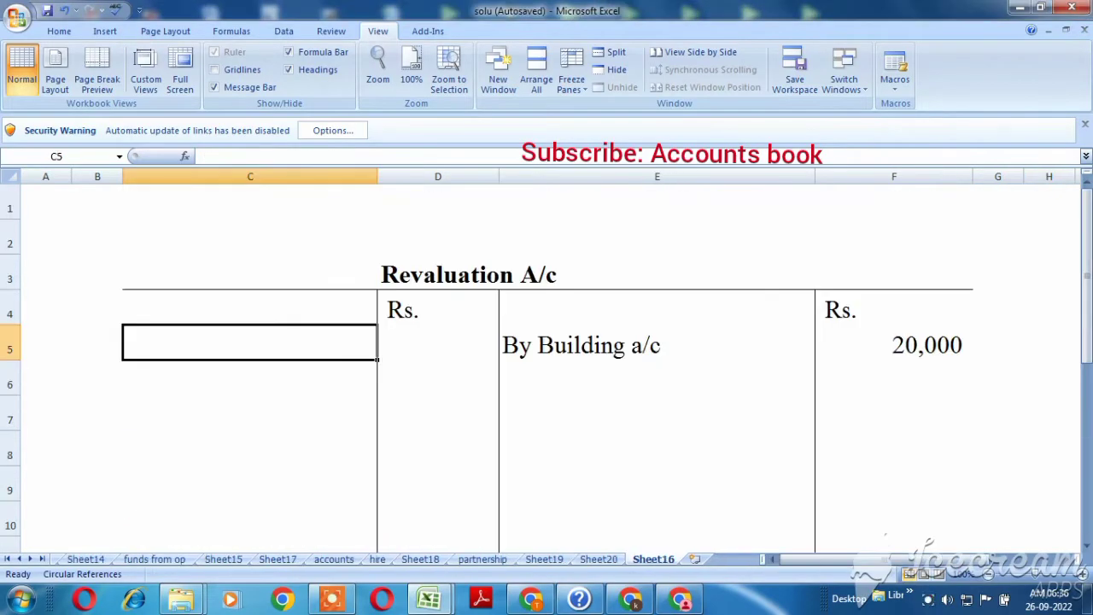
In the solu workbook's Revaluation A/c, enter "To Plant a/c" in C5 with the amount 5000 in D5
type("By")
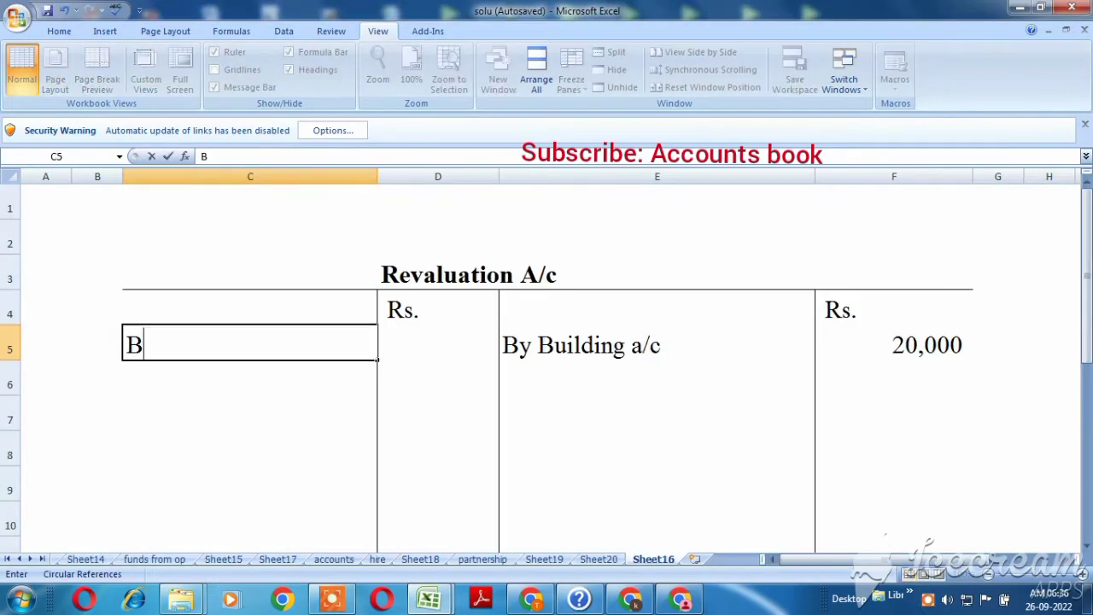
key("BackSpace")
key("BackSpace")
type("To ")
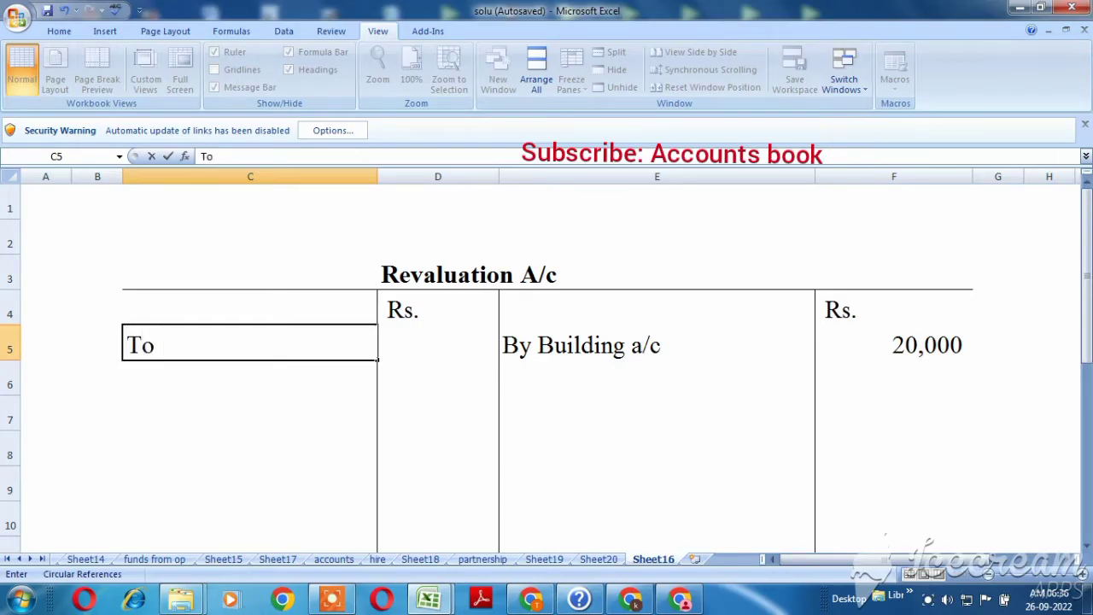
type("Plant ")
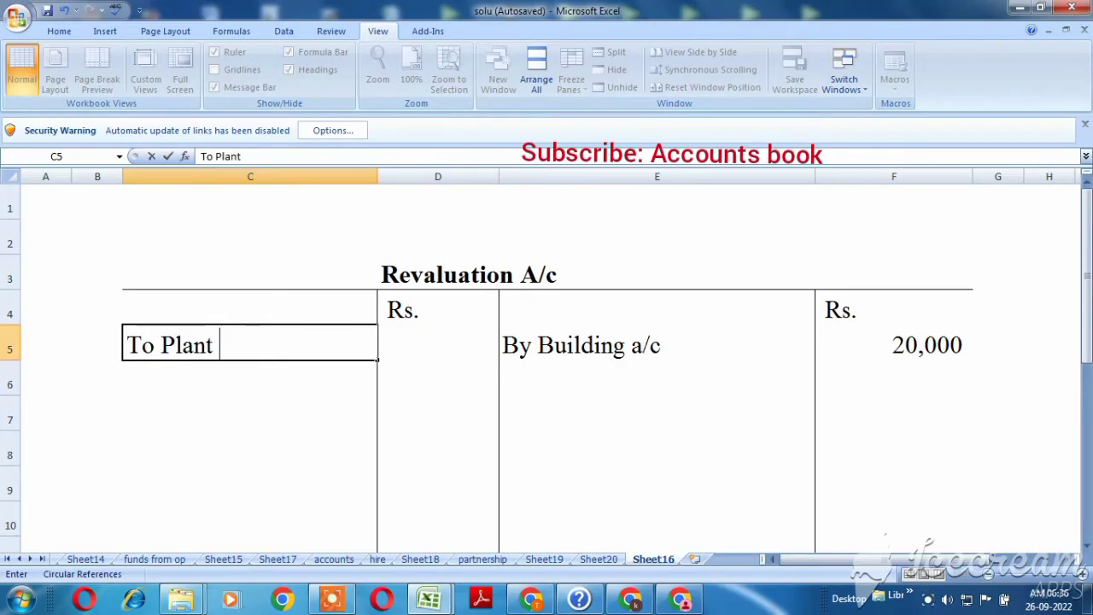
type("a/c")
key("Tab")
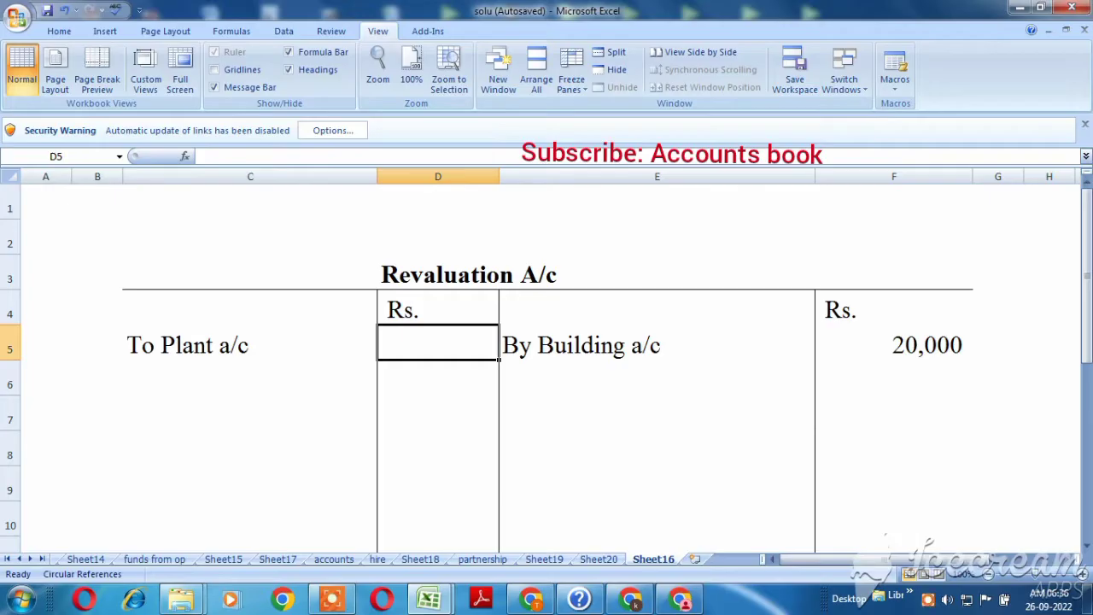
type("5000")
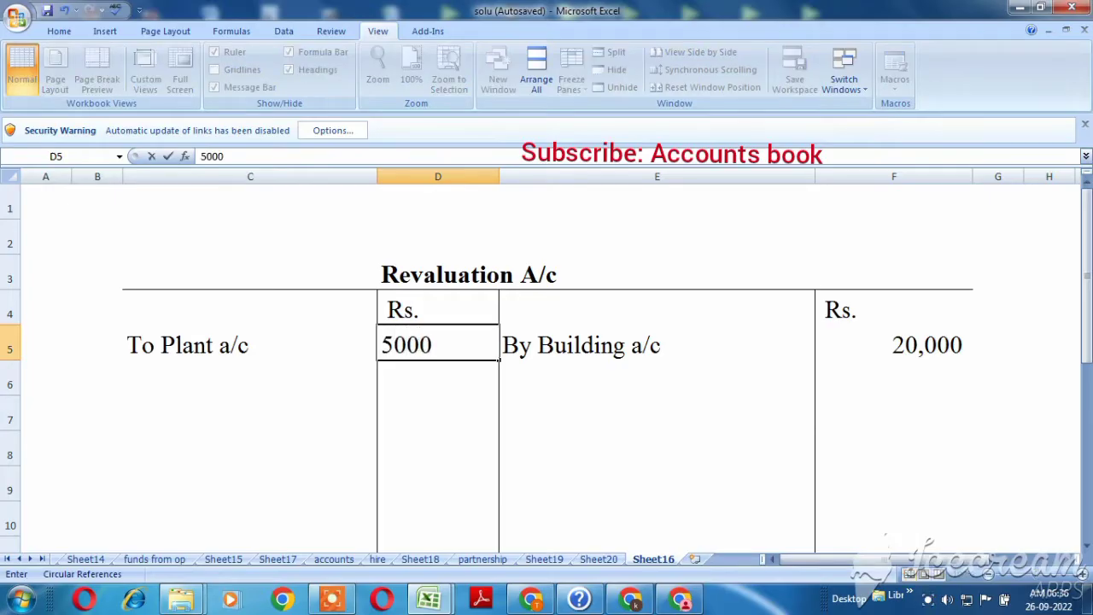
Commit the amount 5000 for the plant entry in D5 and select C6 for the following Revaluation A/c entry
key("Return")
left_click(249, 342)
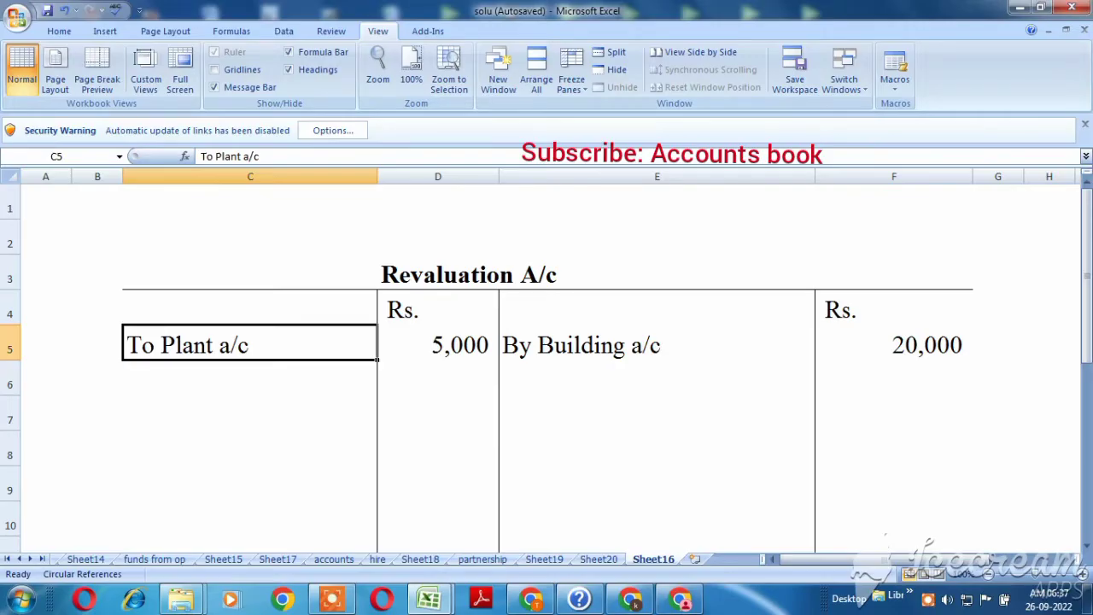
left_click(437, 342)
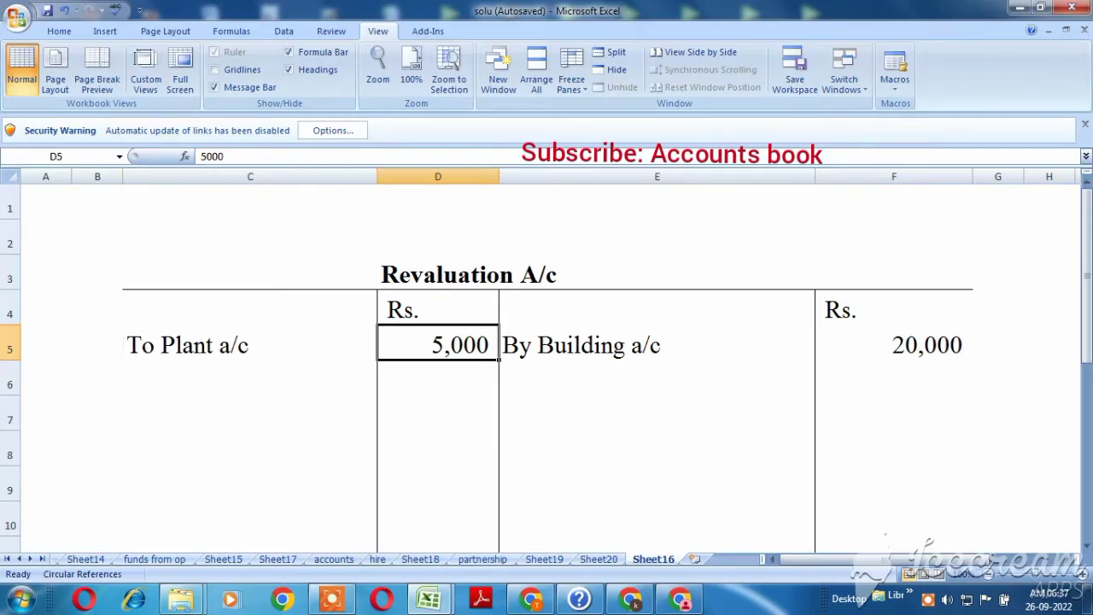
left_click(437, 378)
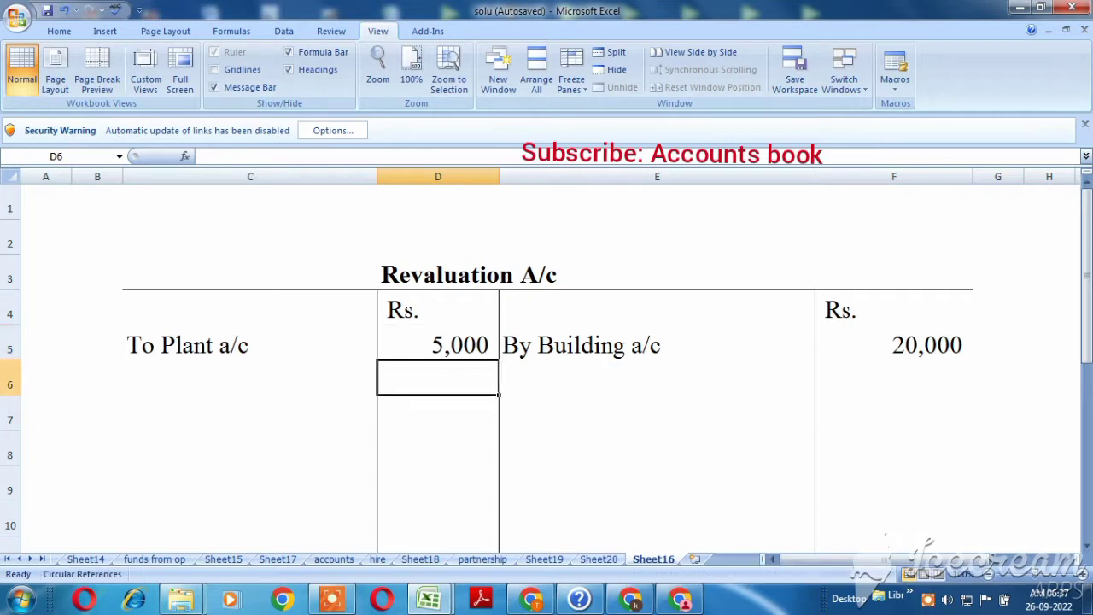
left_click(249, 377)
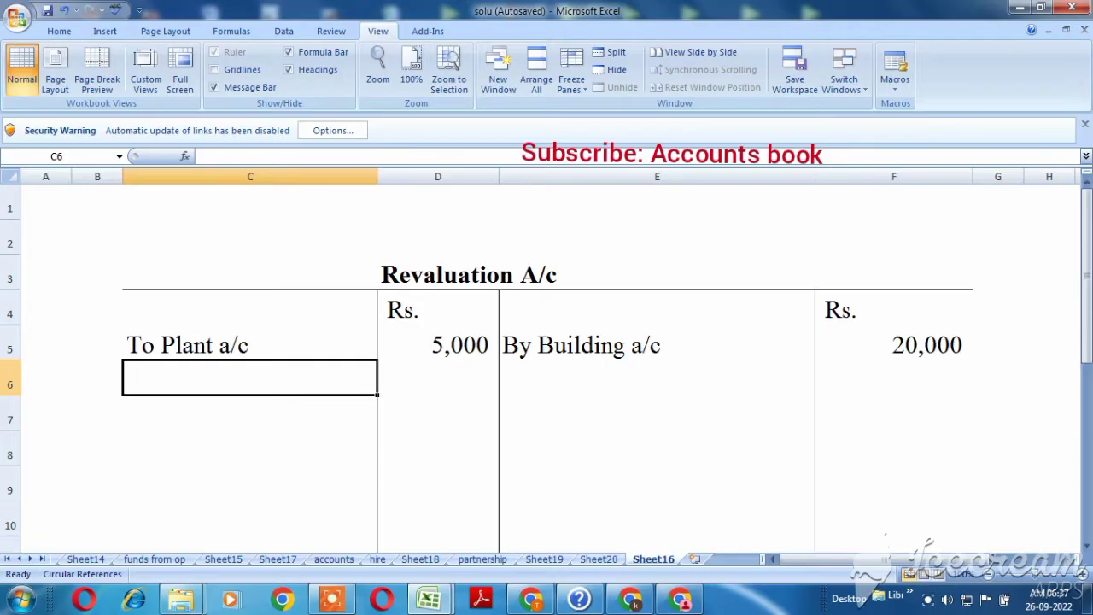
In the question workbook, check the bad debts provision term against the Debtors amount in the balance sheet
key("ctrl+Tab")
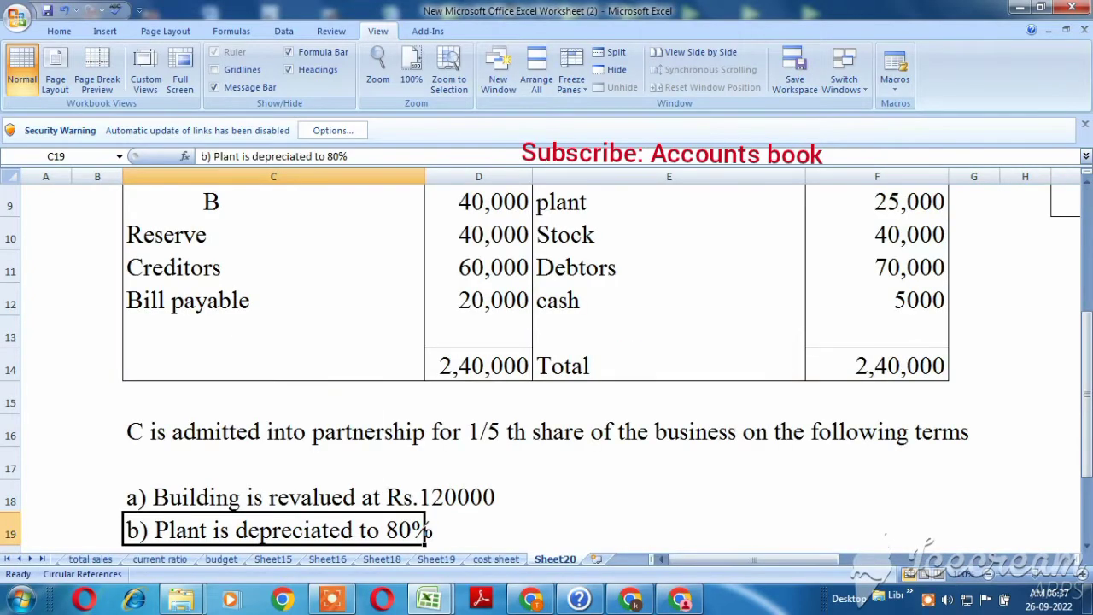
key("Return")
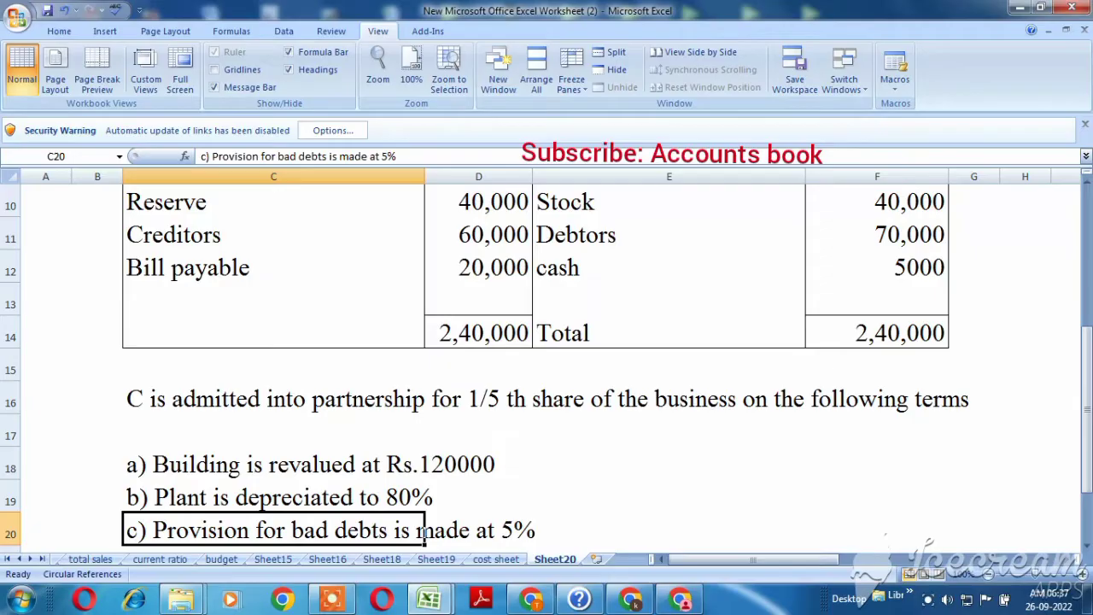
key("alt+Tab")
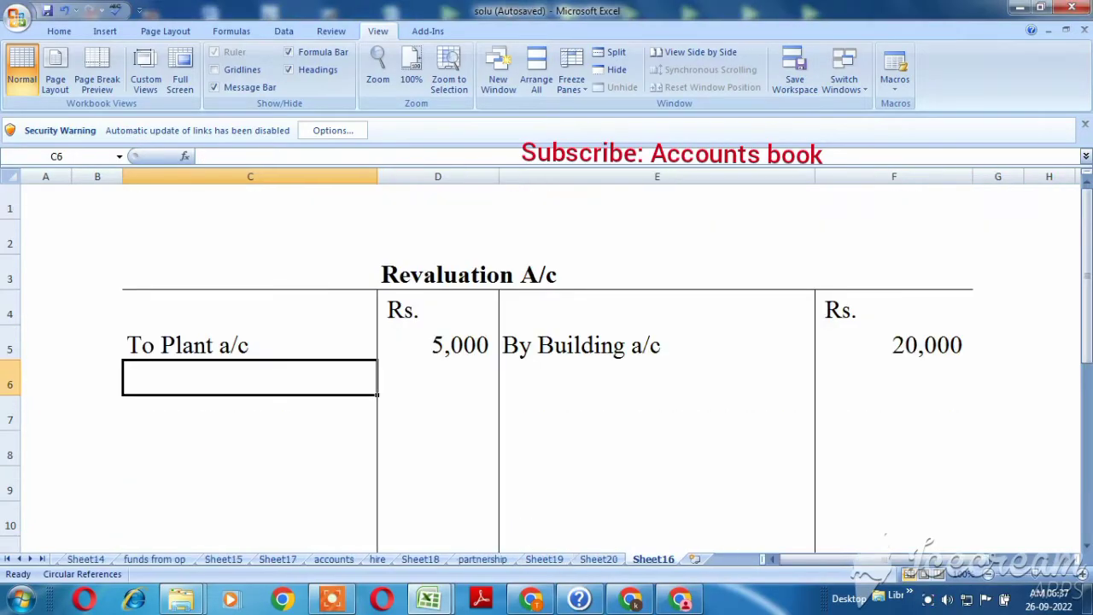
key("ctrl+Tab")
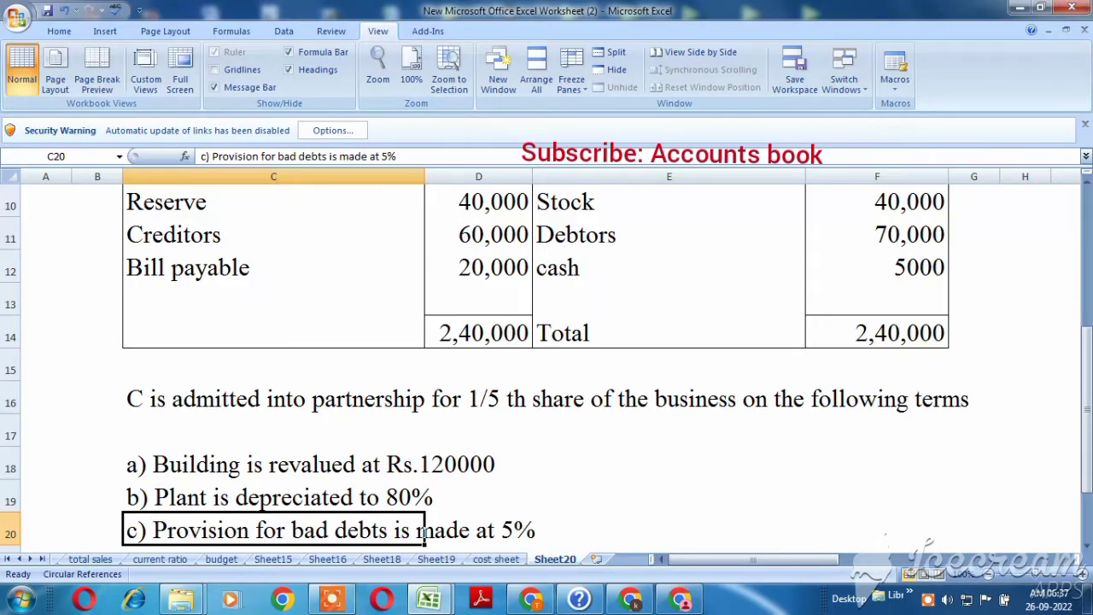
key("Right")
key("Right")
key("Up")
key("Up")
key("Up")
key("Up")
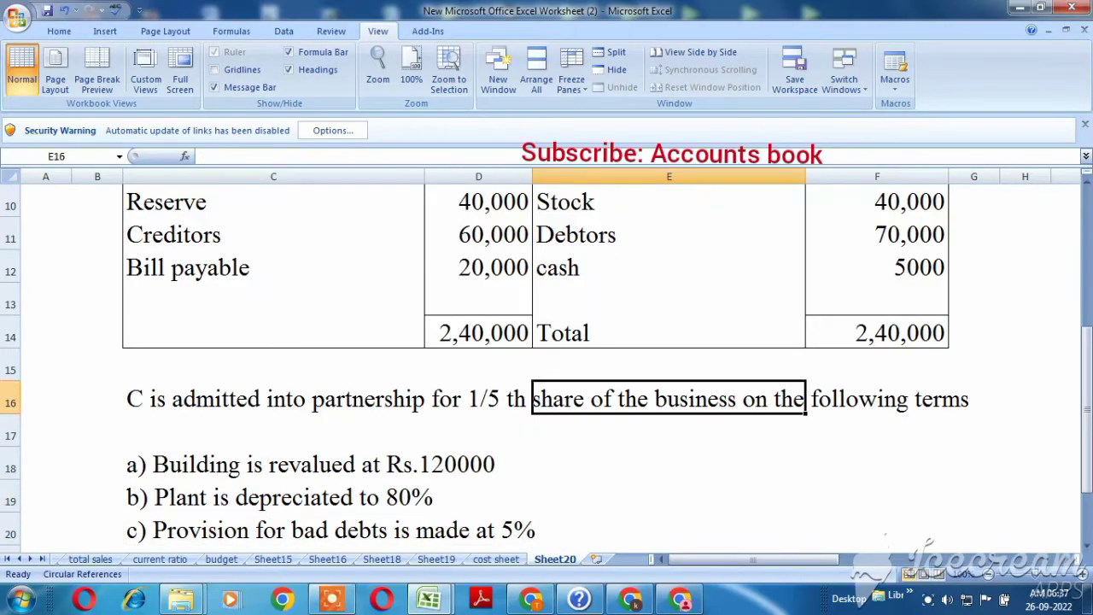
key("Up")
key("Up")
key("Up")
key("Up")
key("Up")
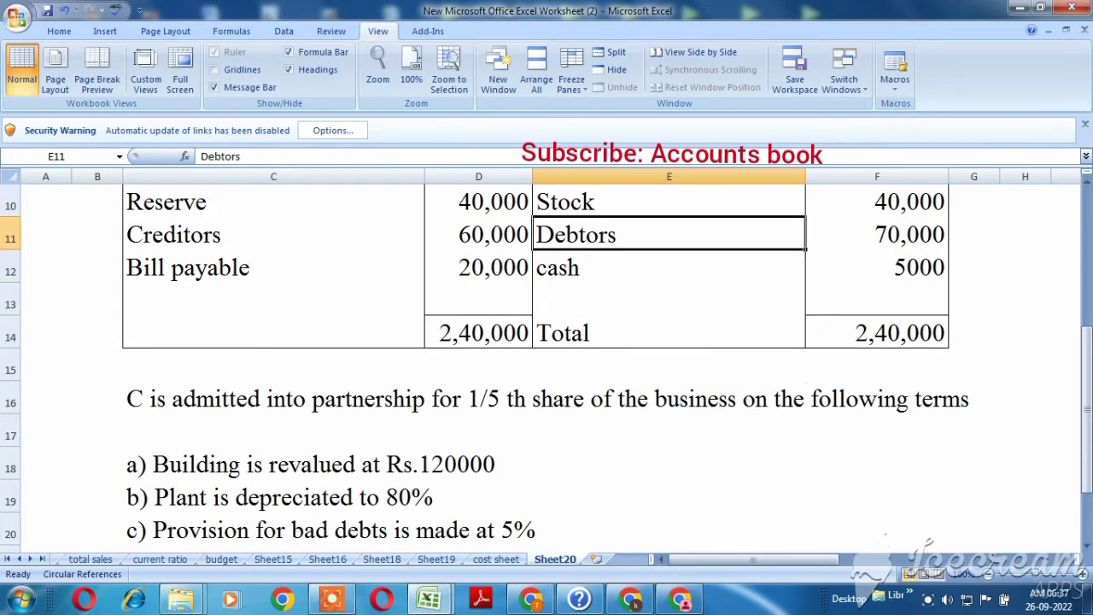
In the solu workbook's Revaluation A/c, enter "To Provision for doubt" in C6
key("alt+Tab")
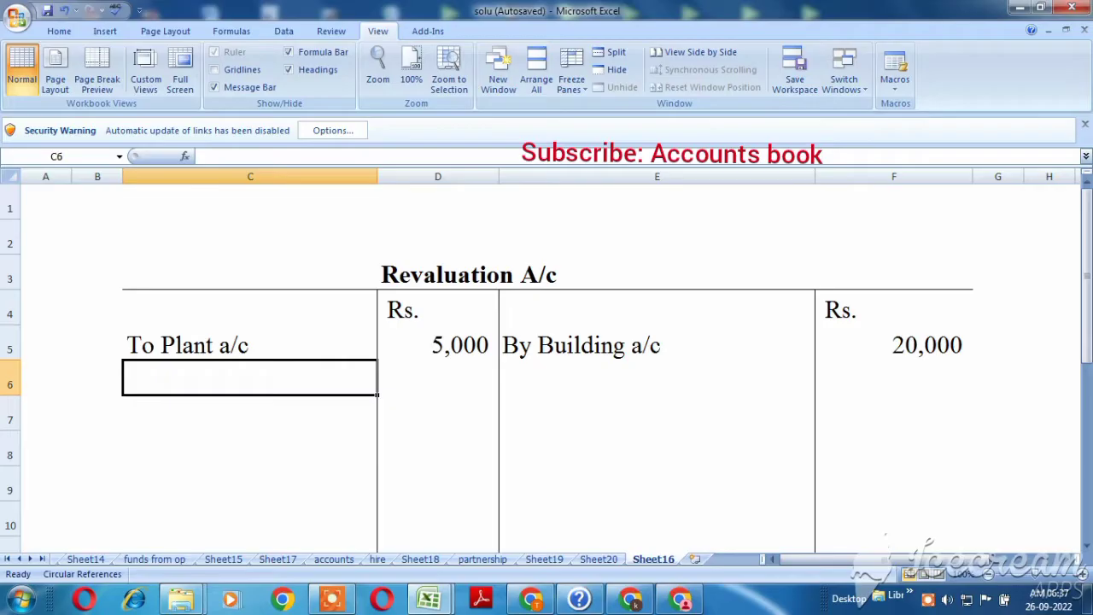
type("To ")
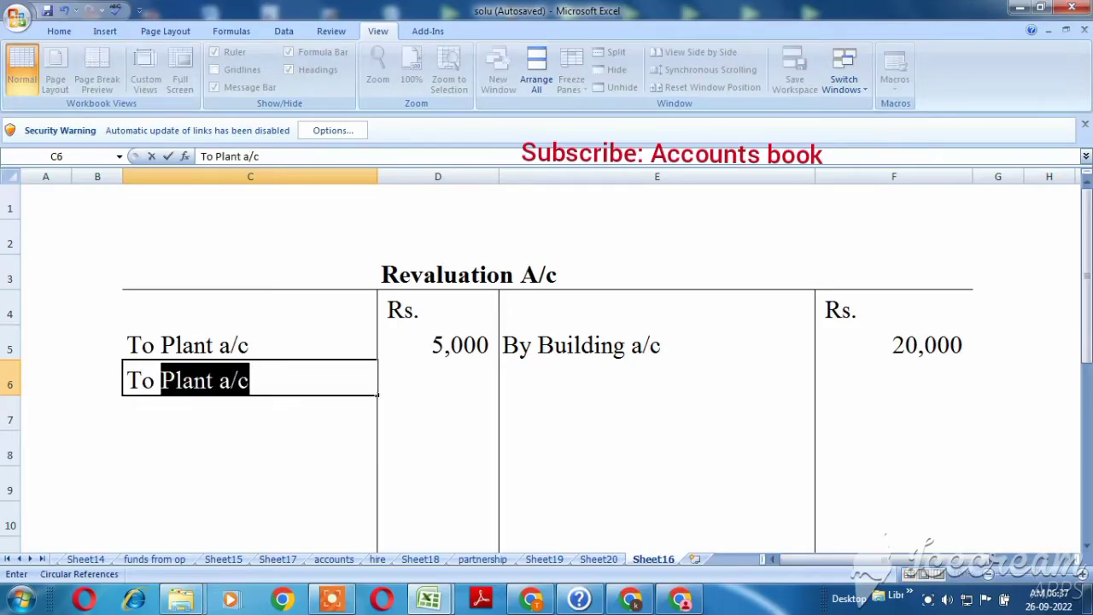
type("Pr")
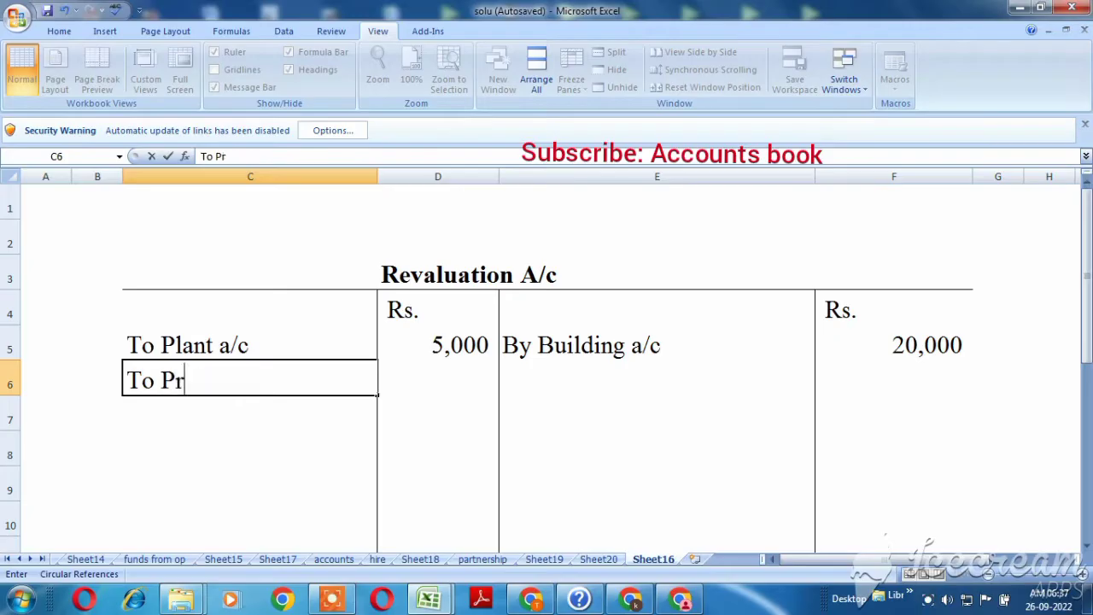
type("ovisio")
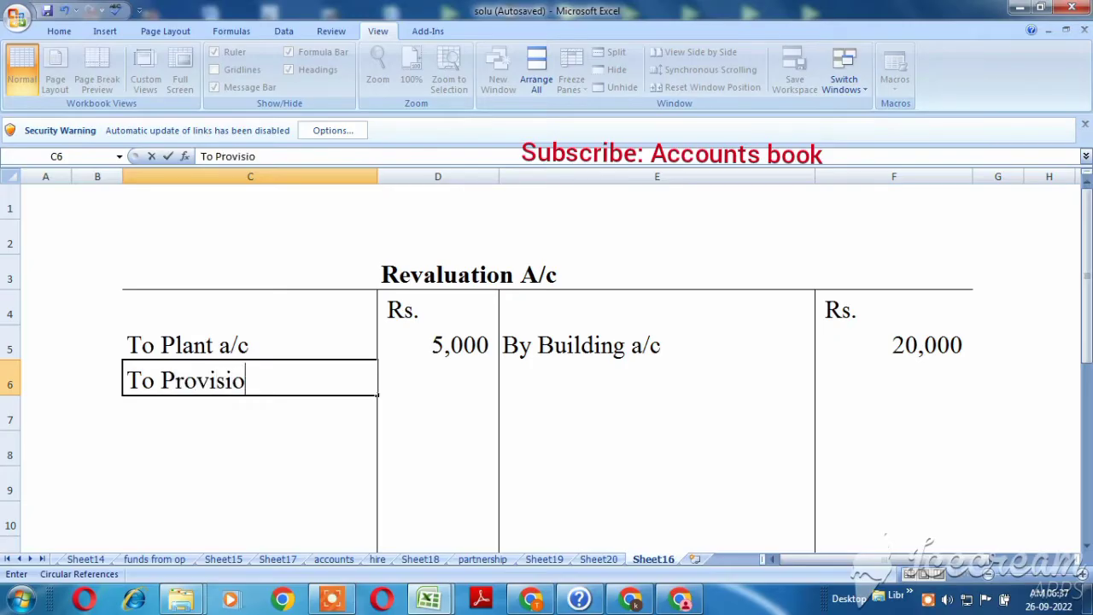
type("n for doubt")
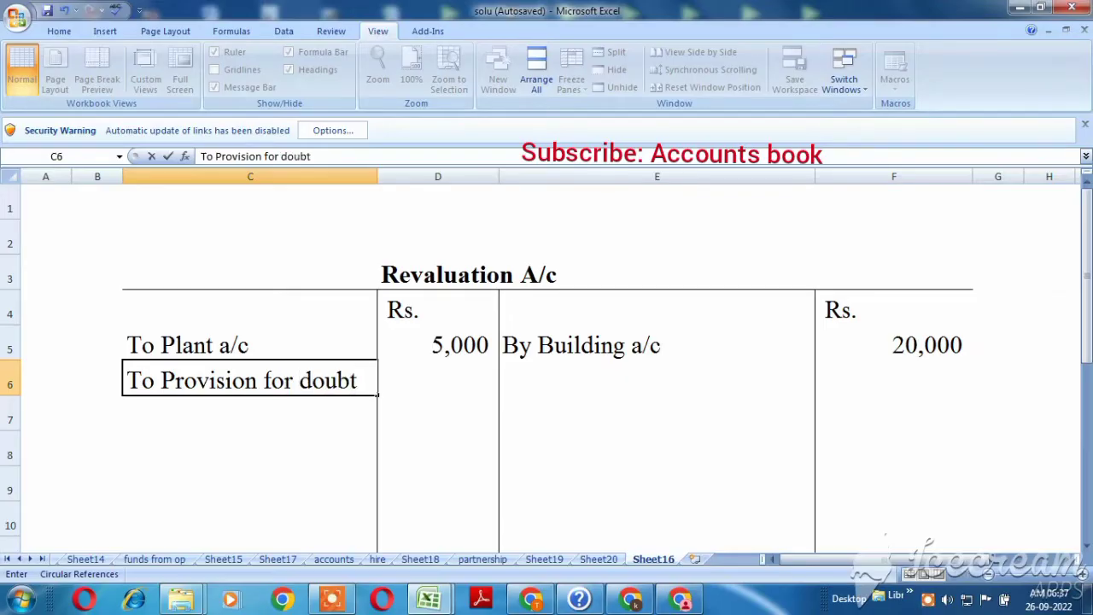
key("Return")
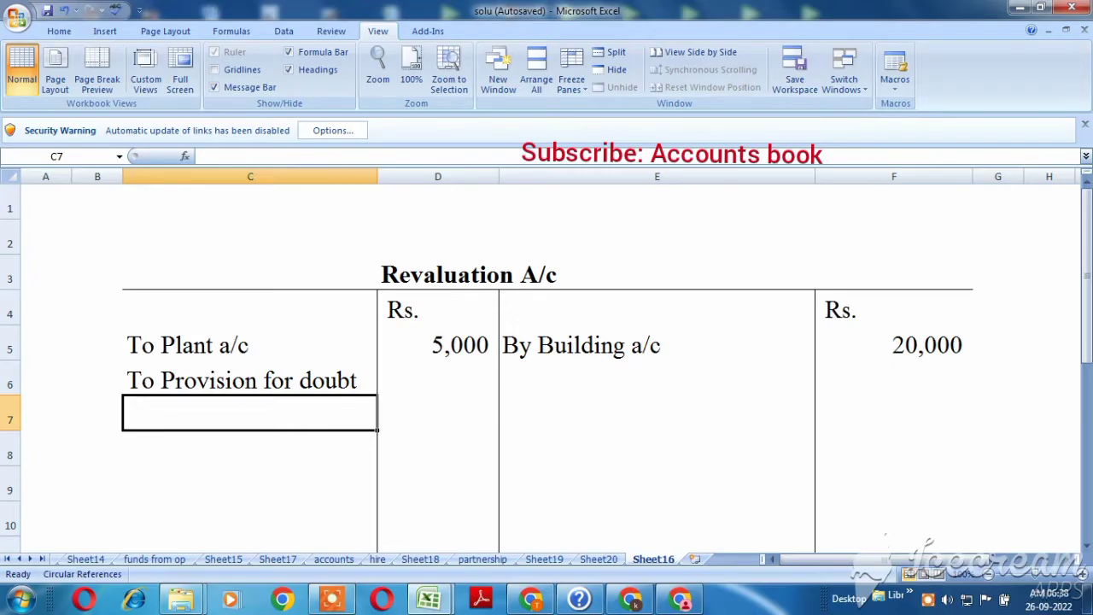
left_click(249, 379)
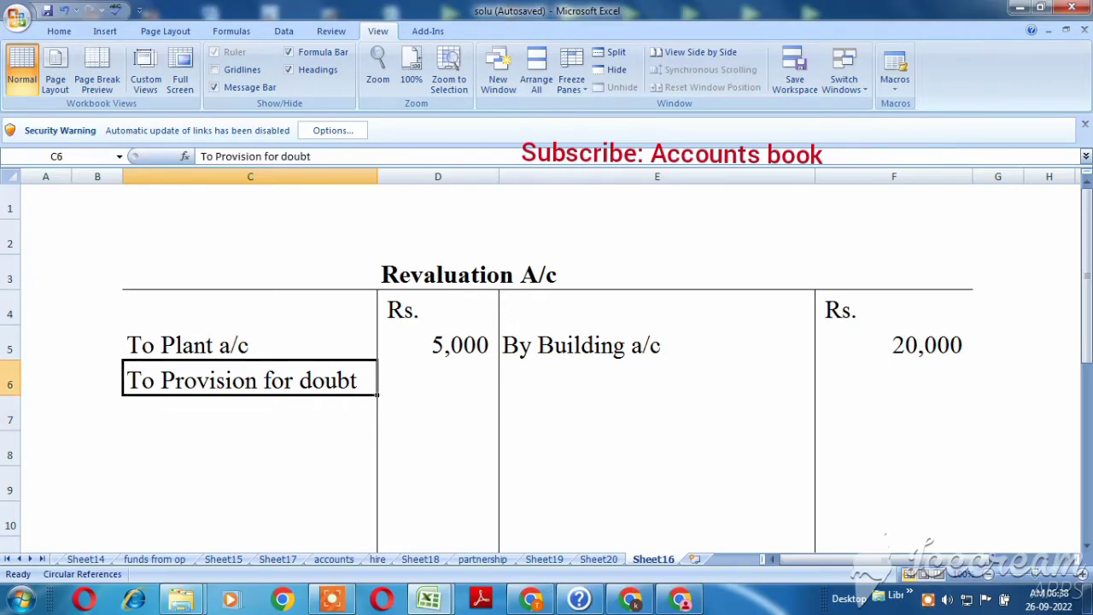
Continue the provision label with "ful debts" in C7 and enter its amount 3500 in D7
left_click(249, 415)
type("fu")
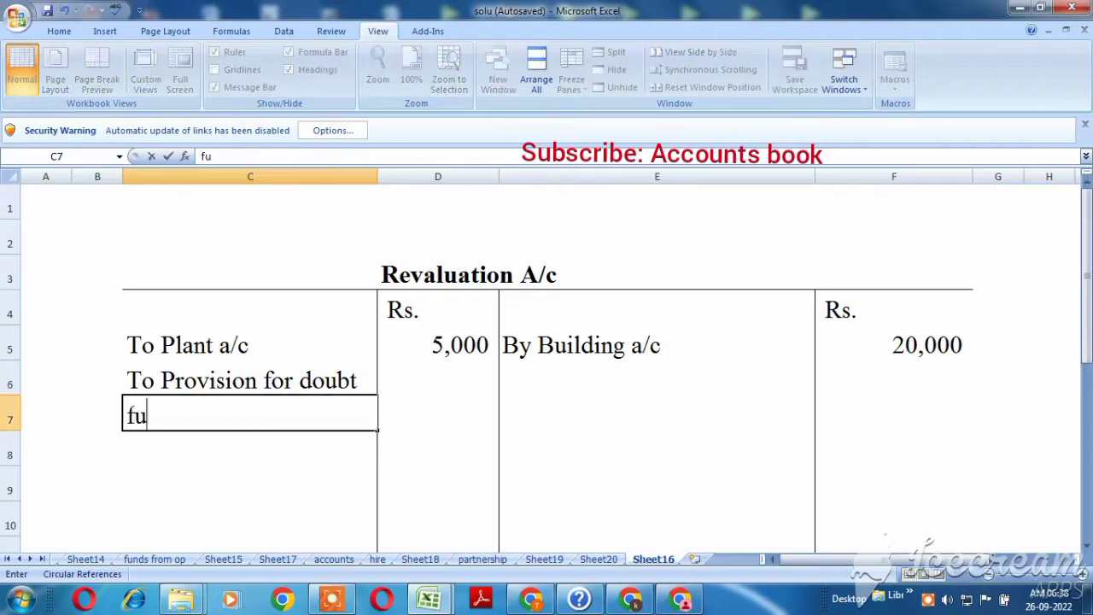
type("l deb")
key("BackSpace")
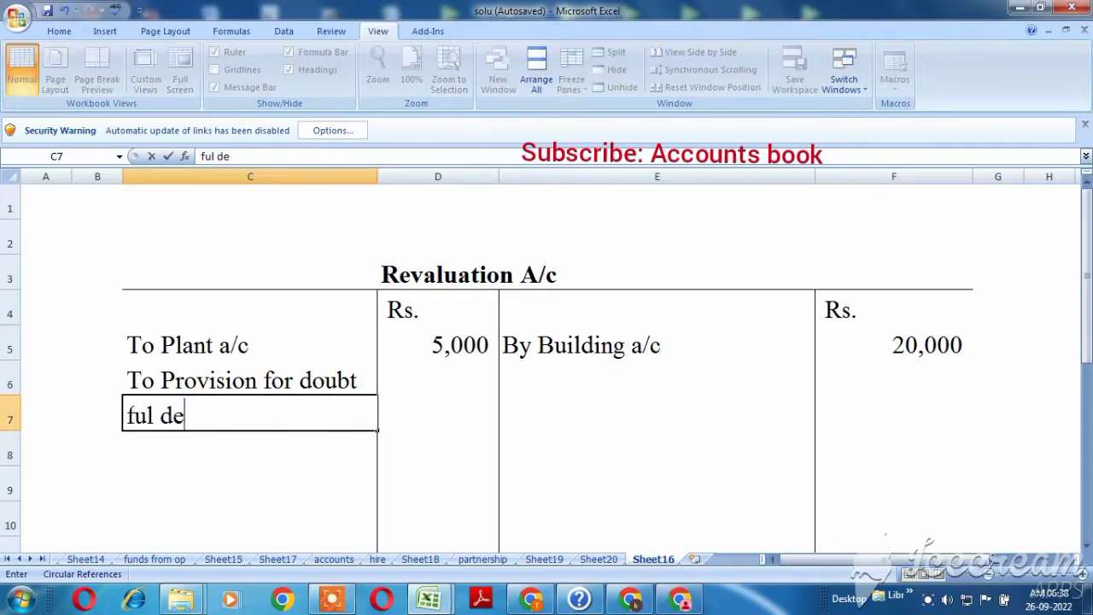
type("bts")
key("Tab")
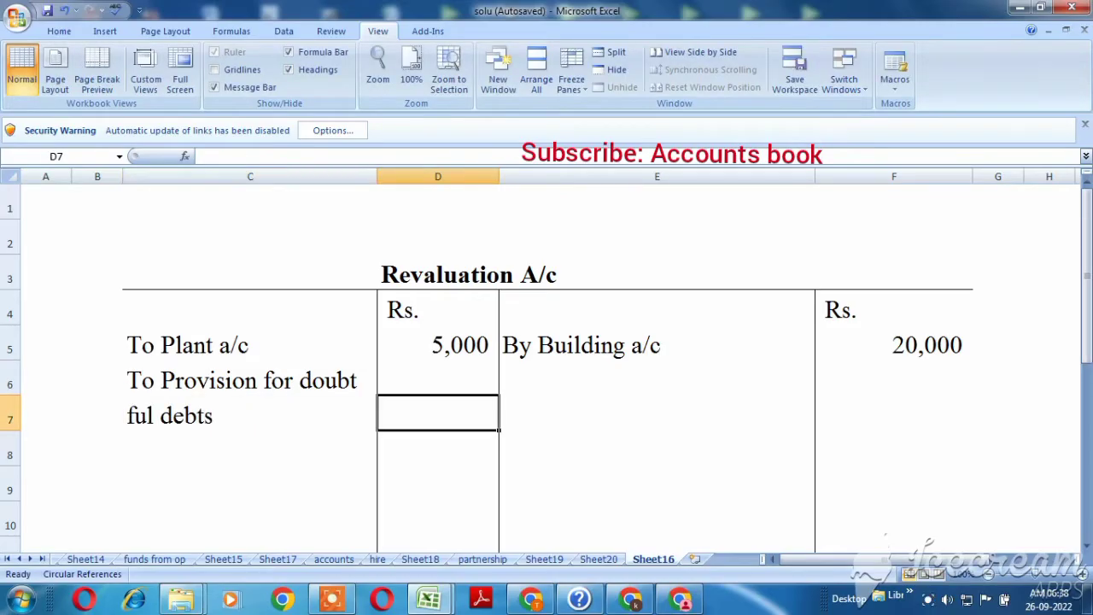
type("3500")
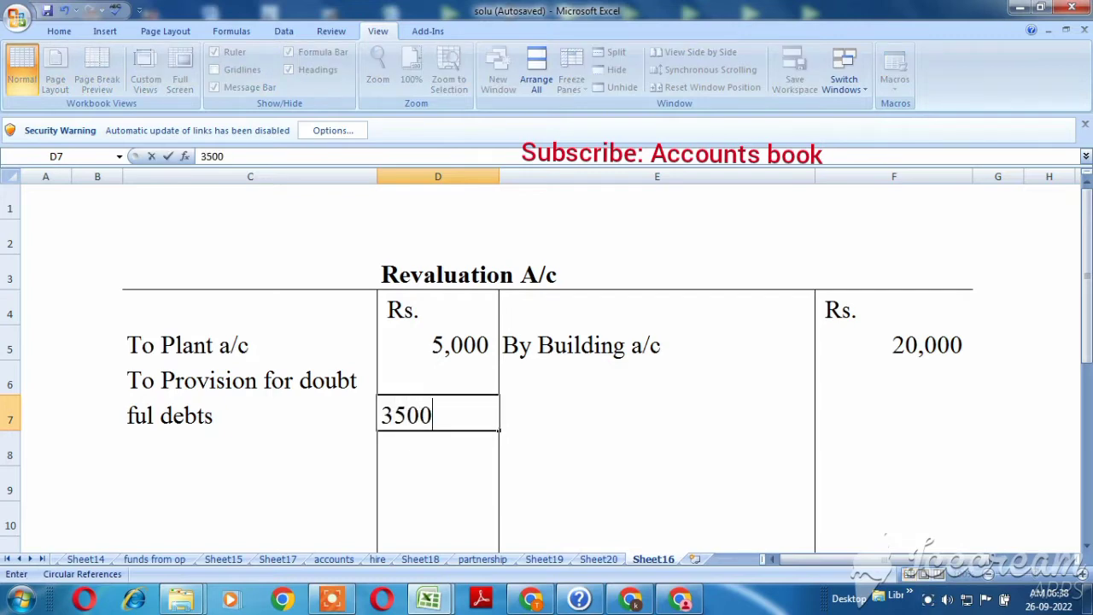
key("Return")
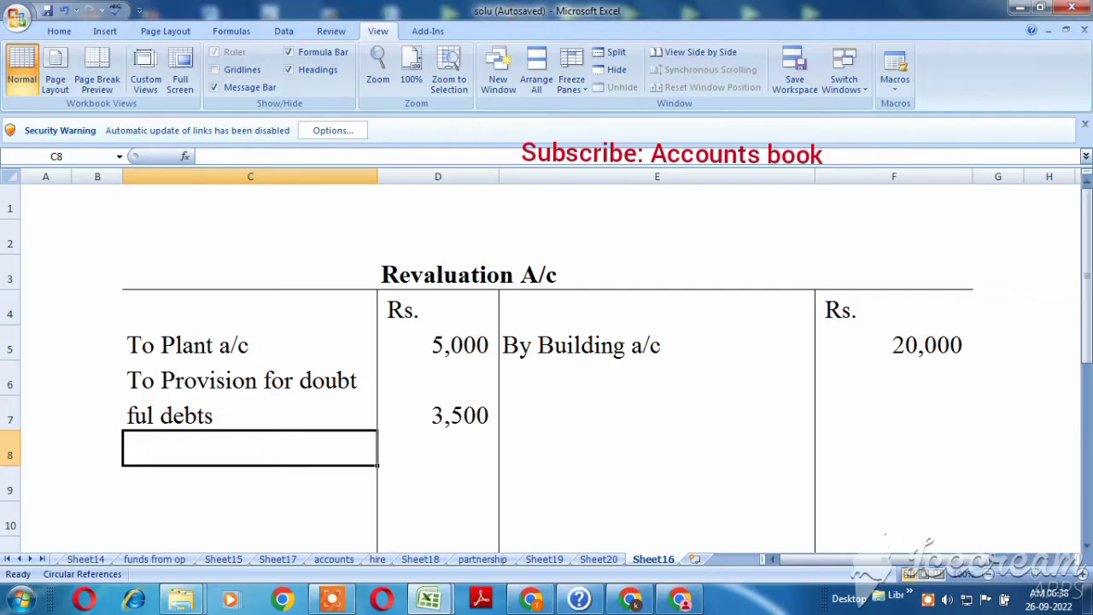
In the question workbook, compare the stock revaluation term with the Stock amount in the balance sheet
key("alt+Tab")
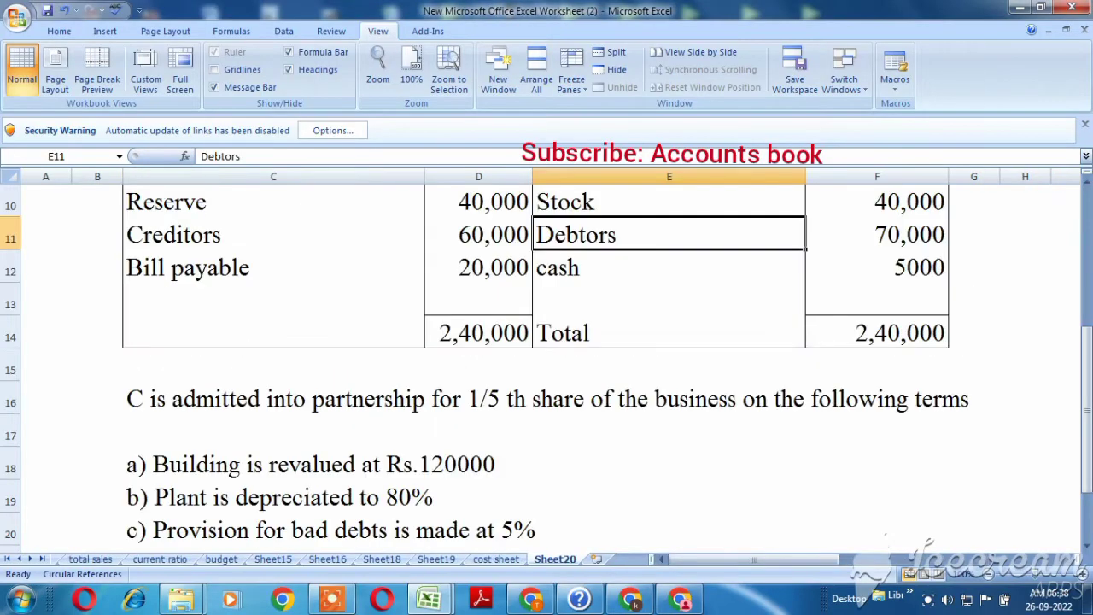
key("Down")
key("Down")
key("Down")
key("Down")
key("Down")
key("Down")
key("Down")
key("Down")
key("Down")
key("Down")
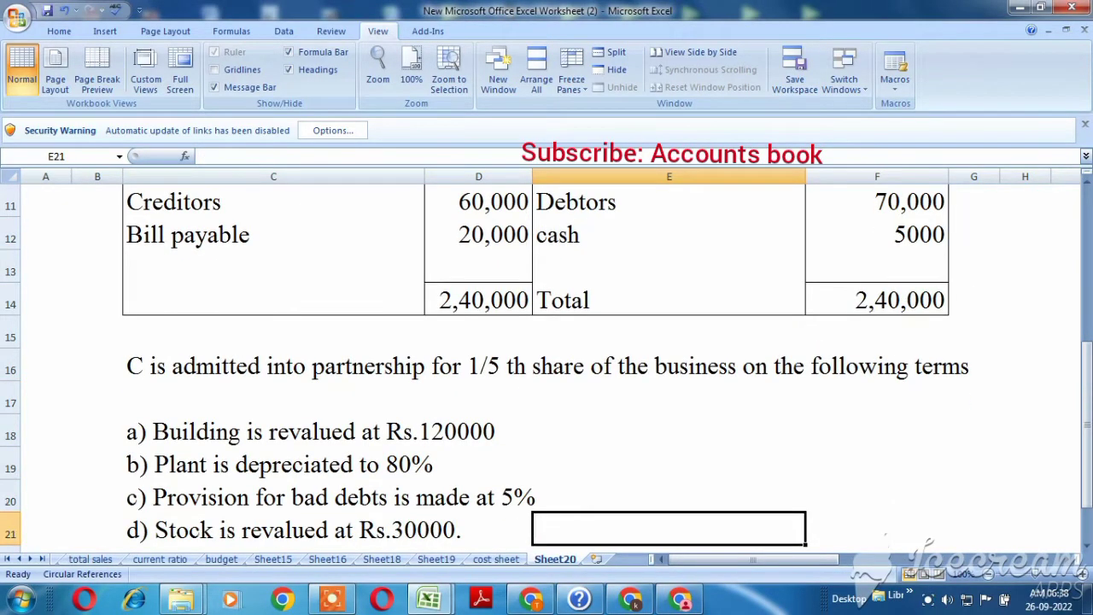
key("Left")
key("Left")
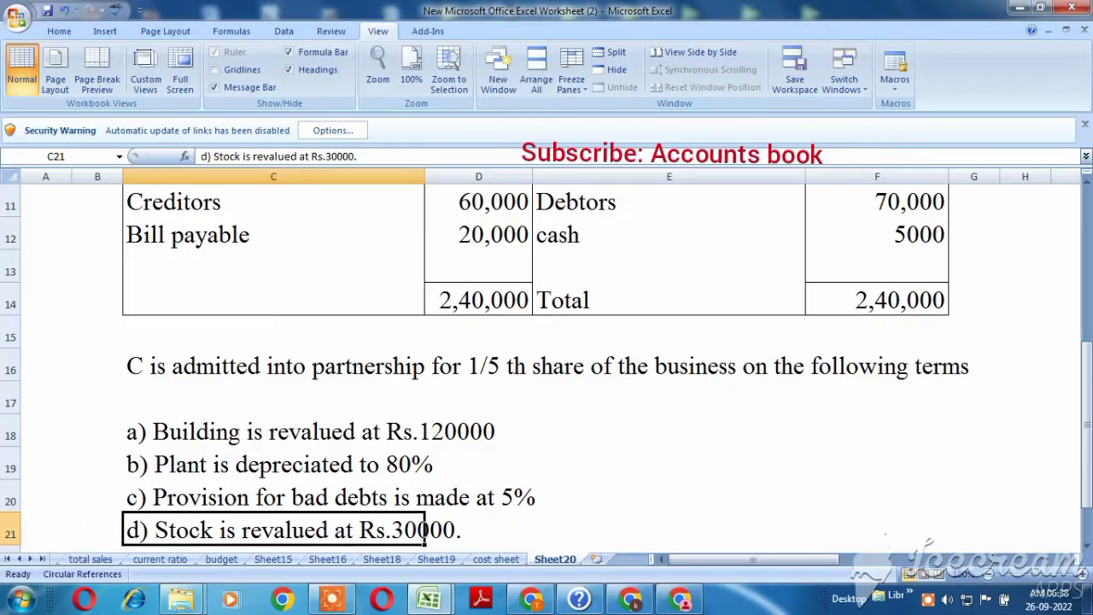
key("Right")
key("Up")
key("Up")
key("Up")
key("Up")
key("Up")
key("Up")
key("Up")
key("Up")
key("Up")
key("Up")
key("Up")
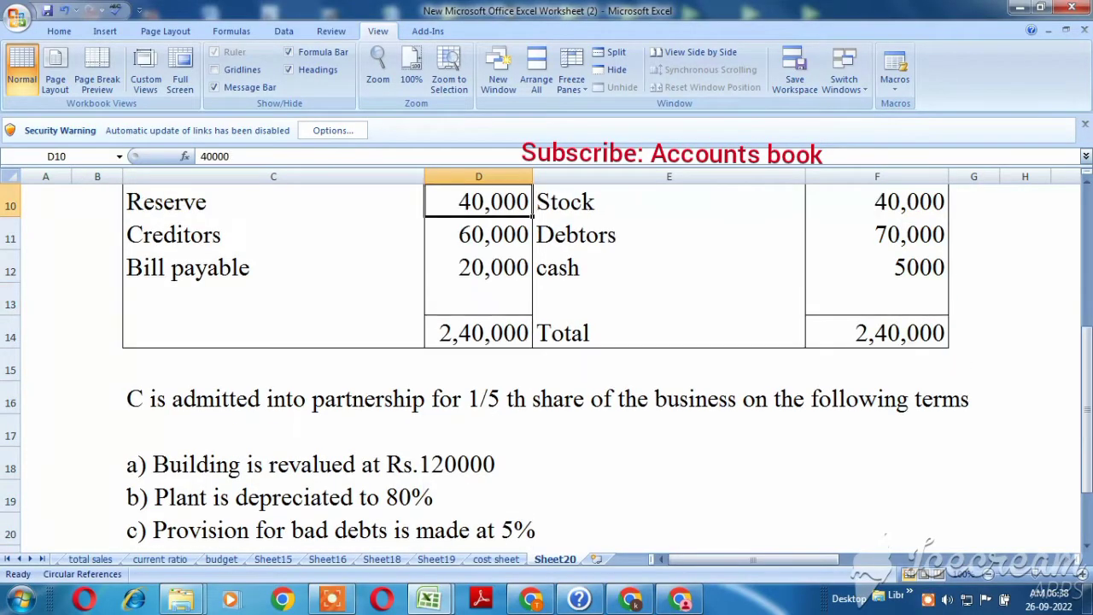
key("Right")
key("Right")
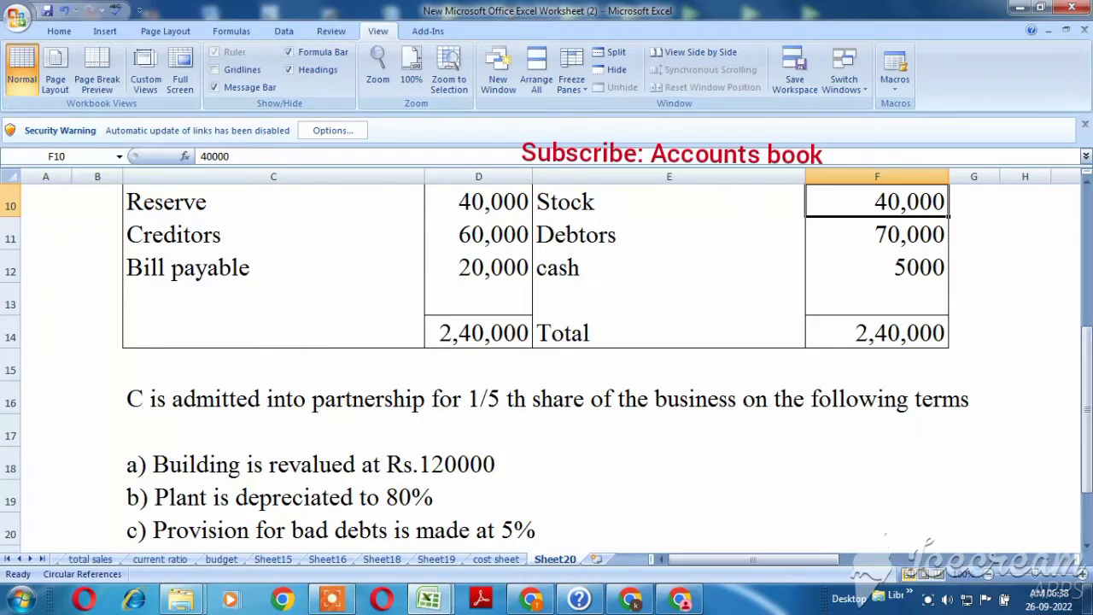
key("Down")
key("Down")
key("Down")
key("Down")
key("Down")
key("Down")
key("Down")
key("Down")
key("Down")
key("Down")
key("Down")
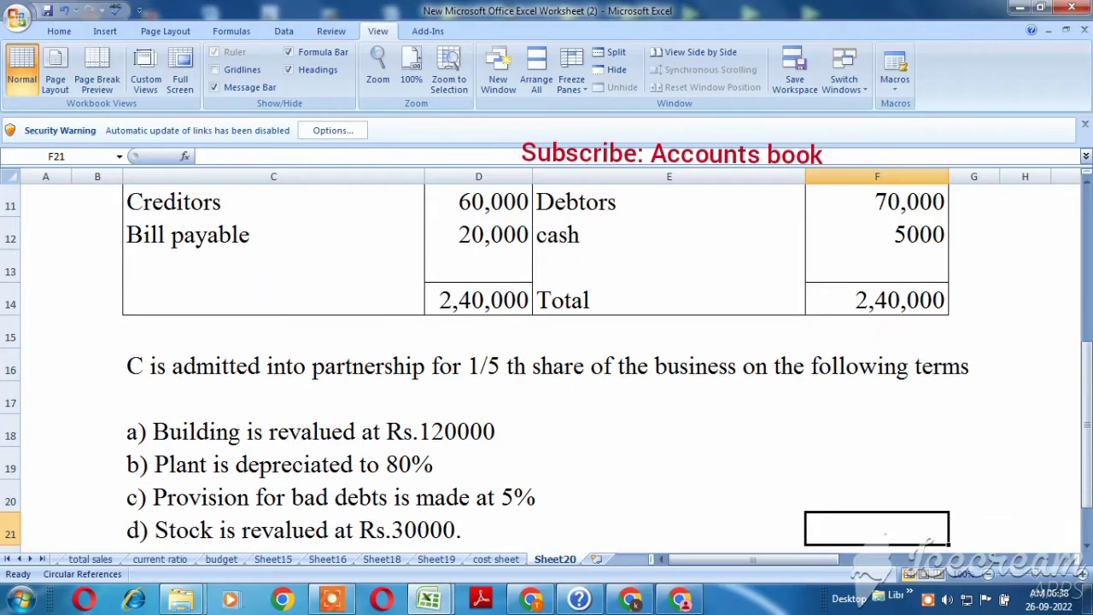
key("Left")
key("Left")
key("Left")
In the solu workbook's Revaluation A/c, enter "To stock" in C8 with the amount 10000 in D8
key("alt+Tab")
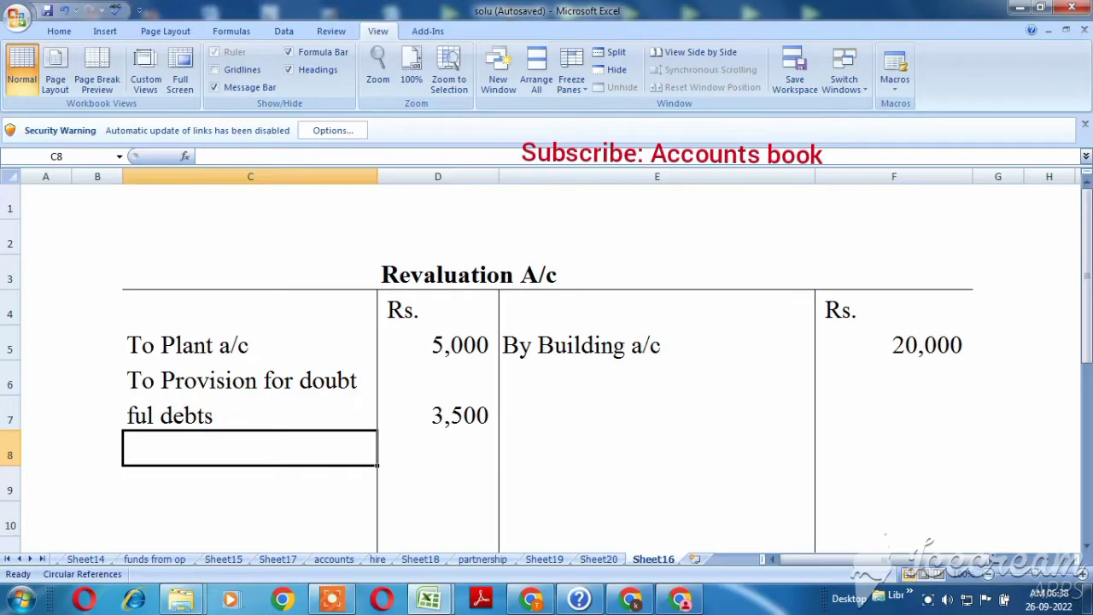
type("To s")
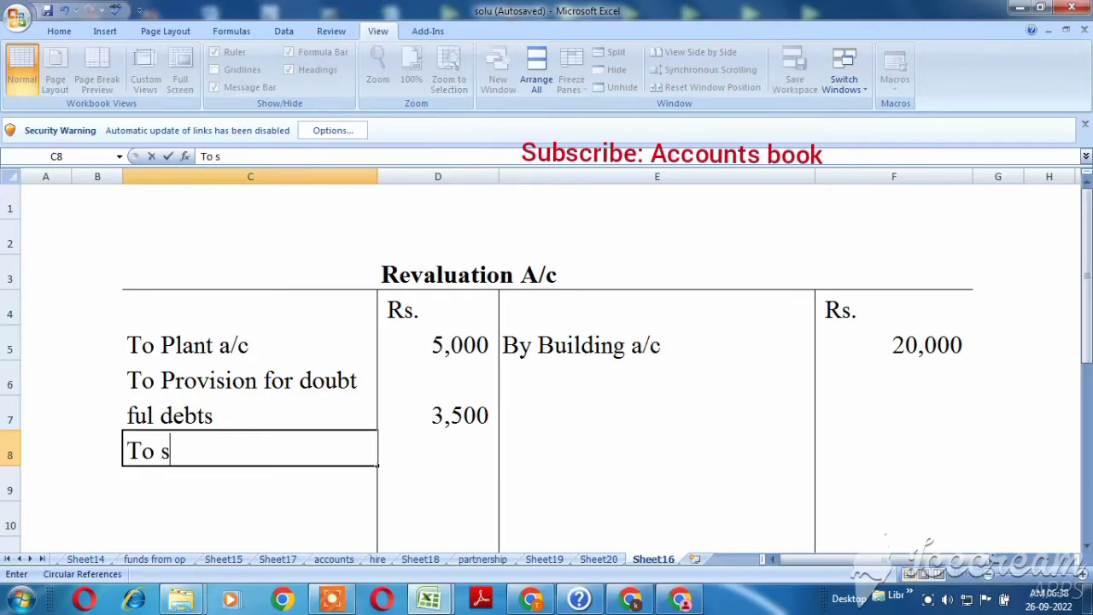
type("tock")
key("Tab")
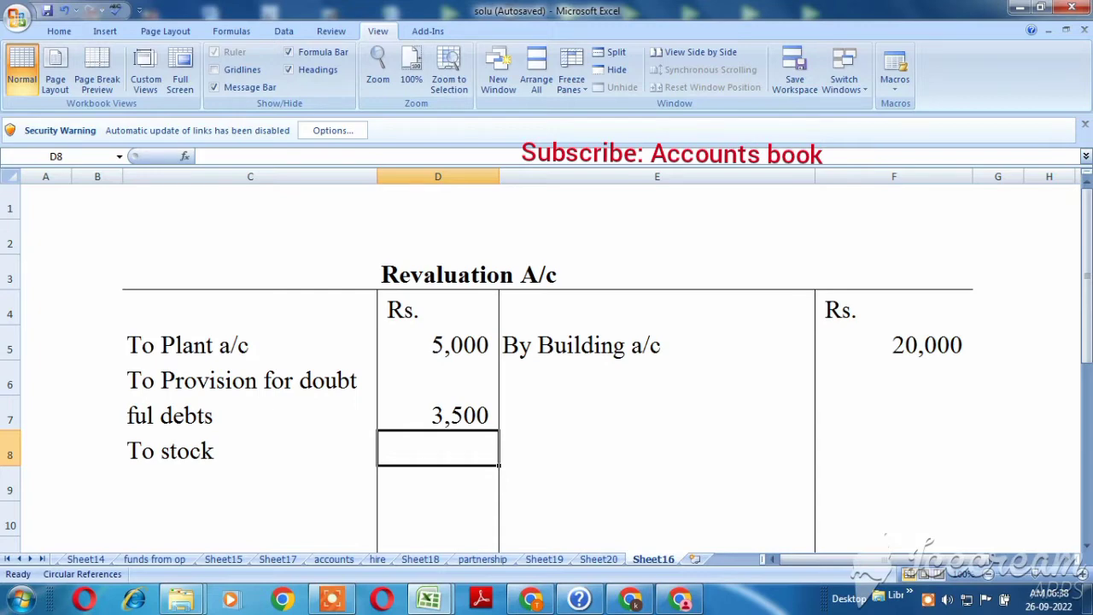
type("10000")
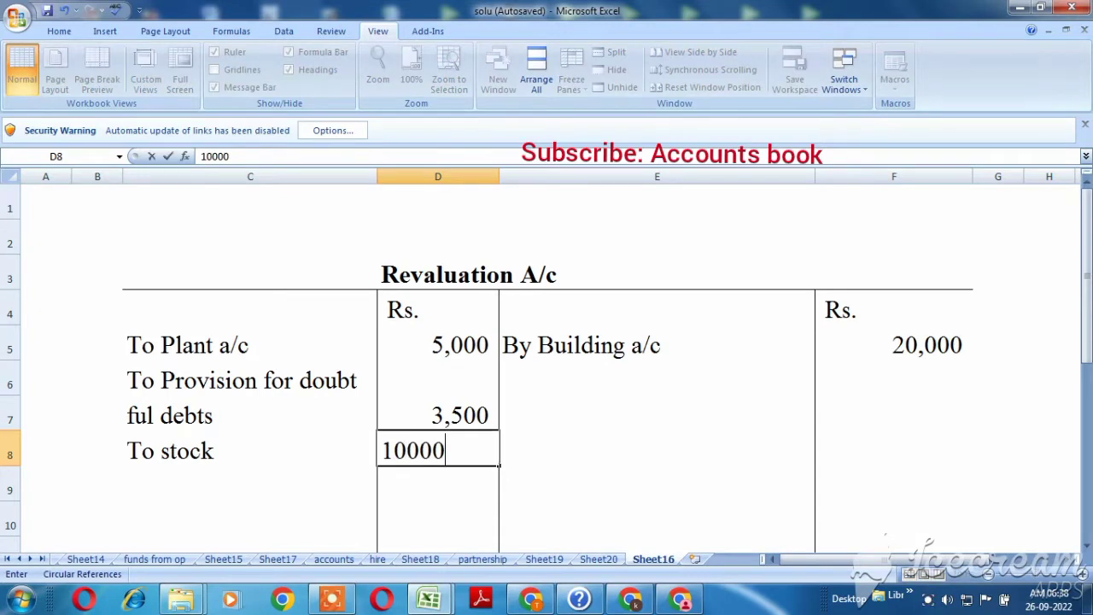
key("Return")
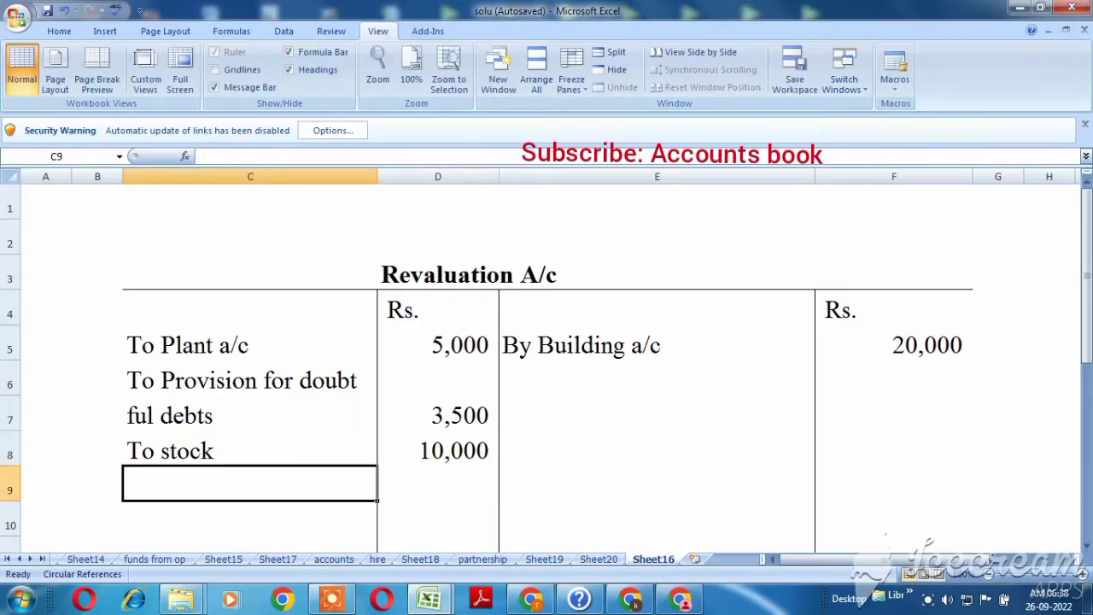
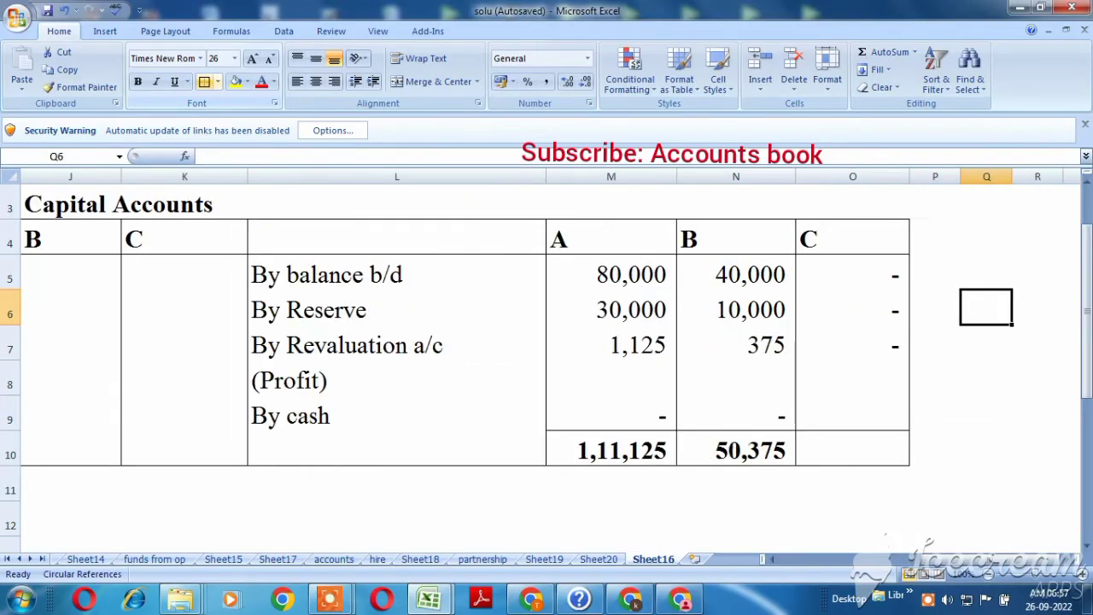
Beside the Capital Accounts, enter A's capital total 111125 in Q6 and B's capital total 50375 in Q7
type("1112")
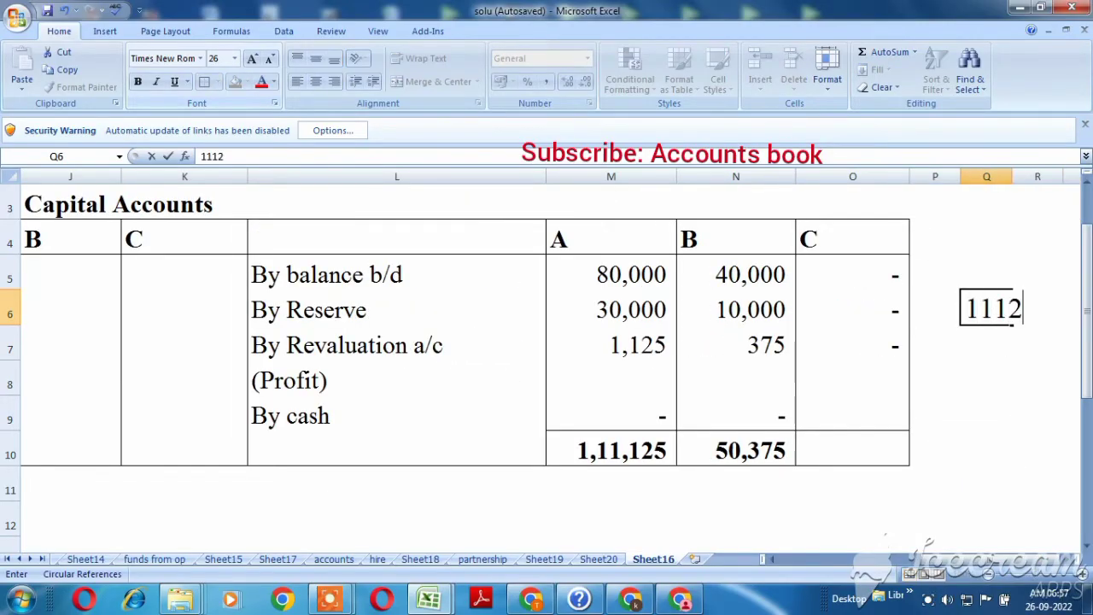
key("BackSpace")
type("125")
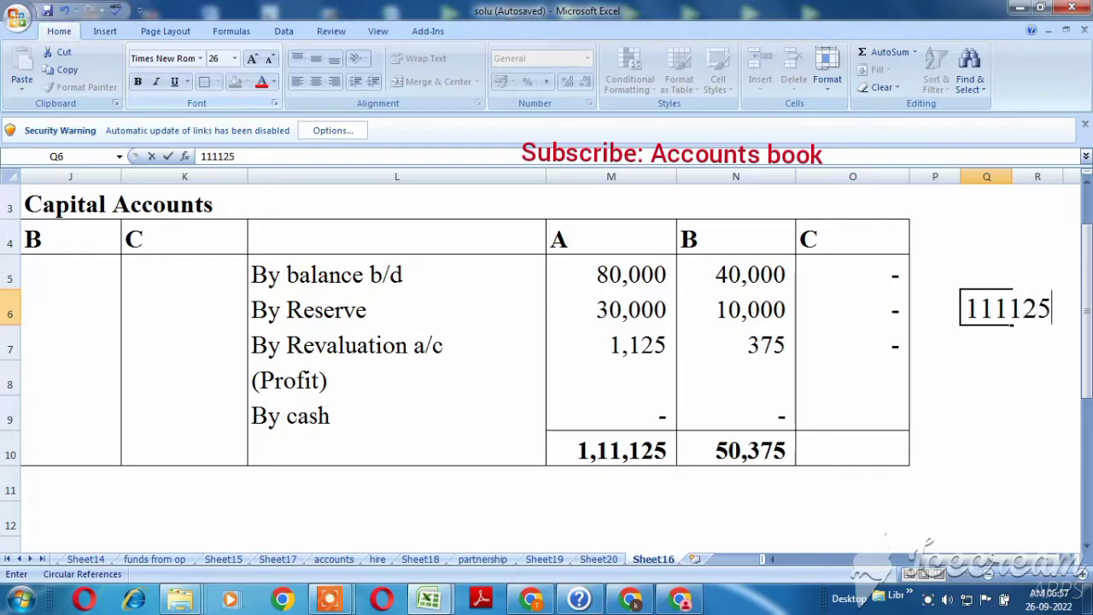
key("Return")
type("503")
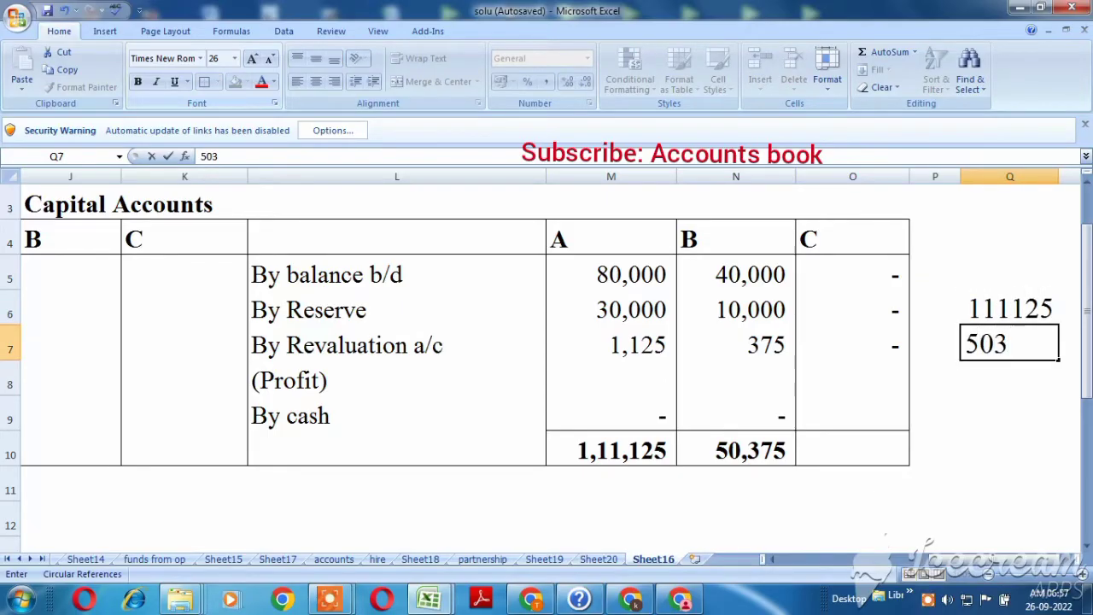
type("75")
key("Return")
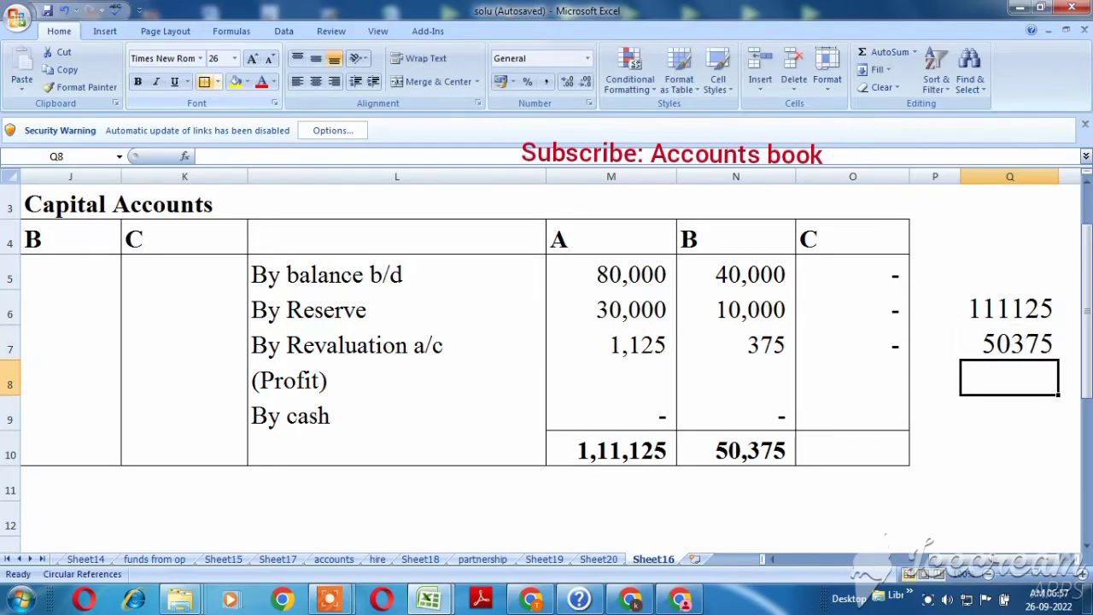
Add the two partners' capital totals in Q8 with the formula =Q6+Q7
type("=")
key("Up")
key("Up")
type("+")
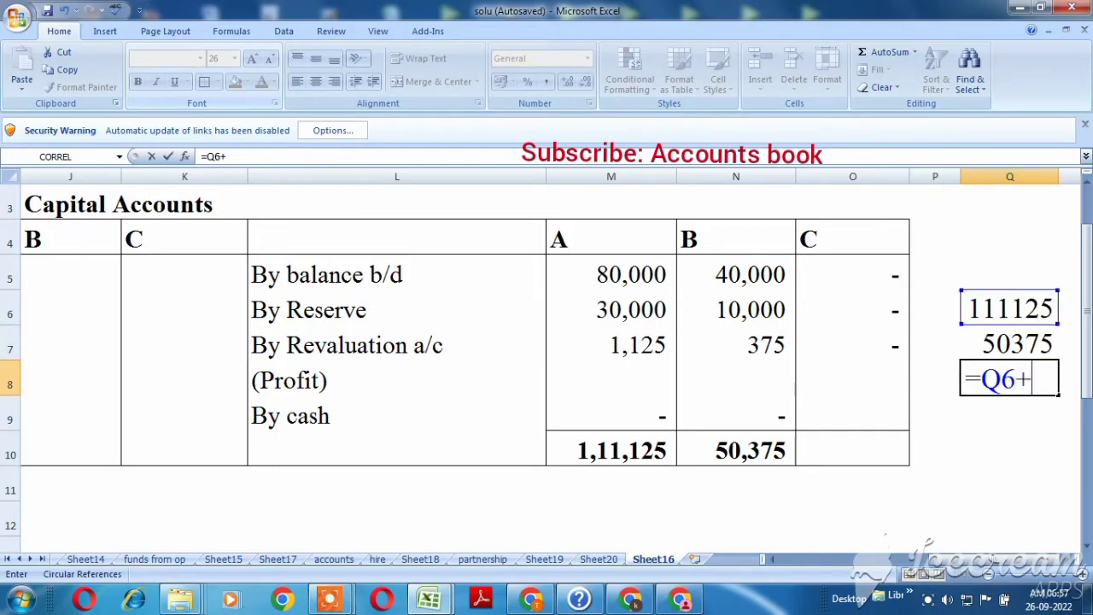
key("Up")
key("Return")
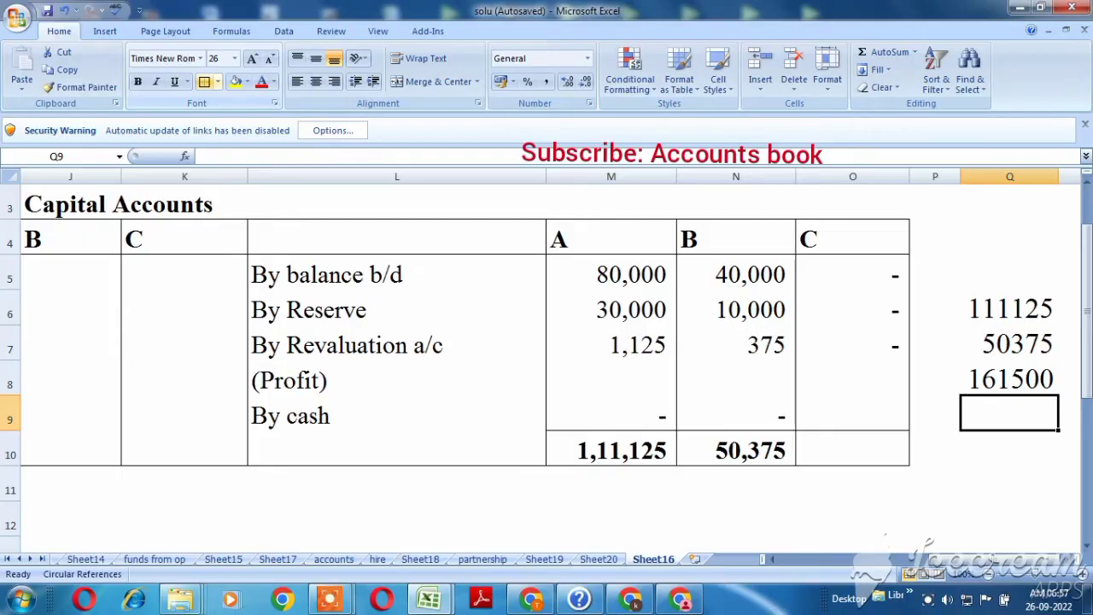
Calculate C's capital share in Q9 with the formula =Q8*50%
type("=")
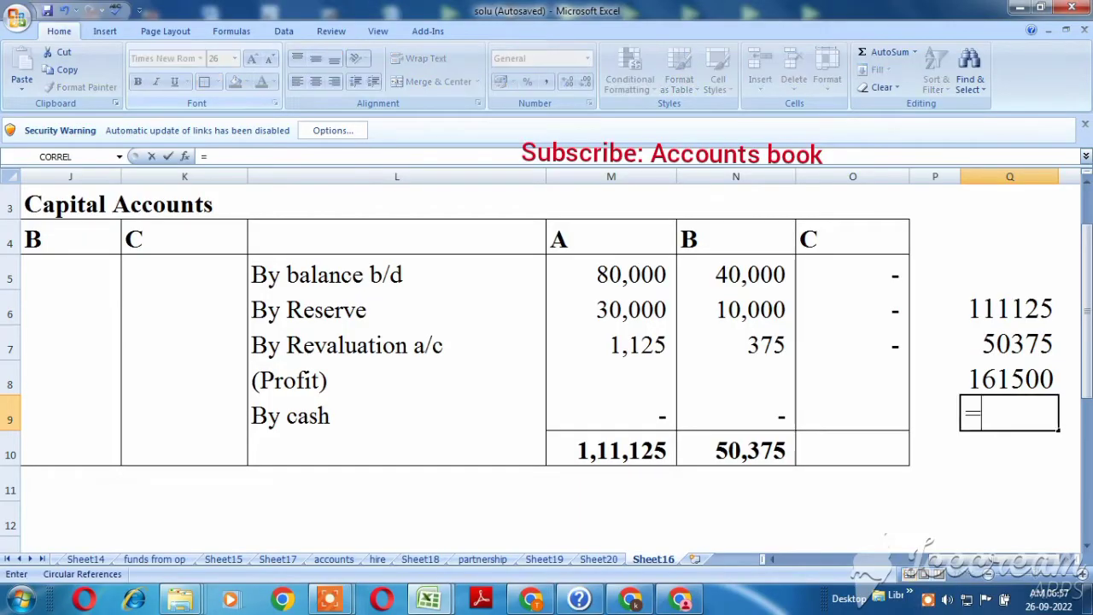
key("Up")
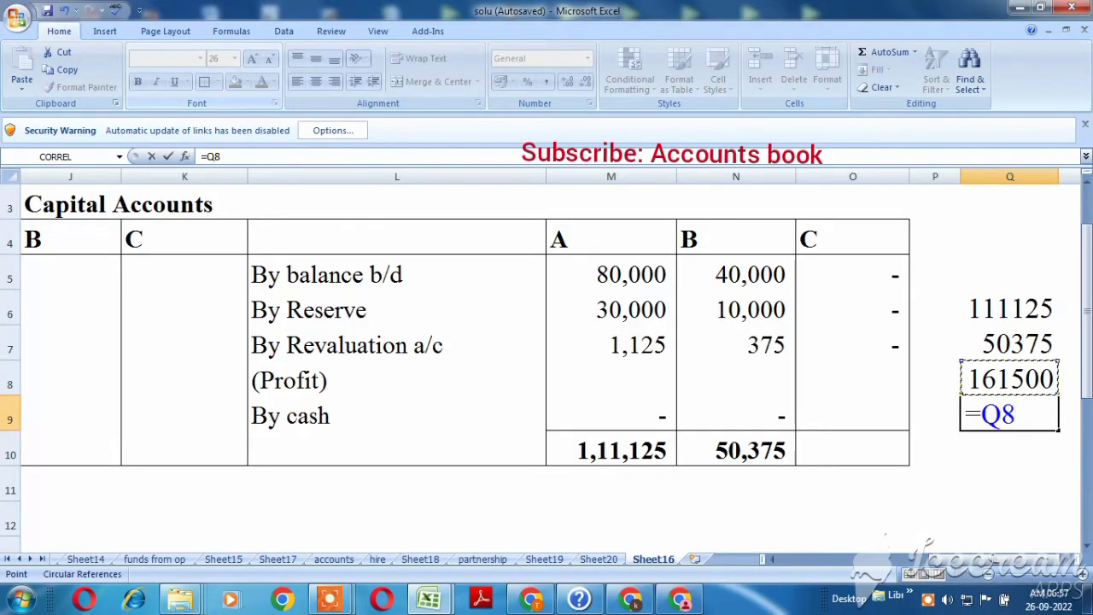
type("*")
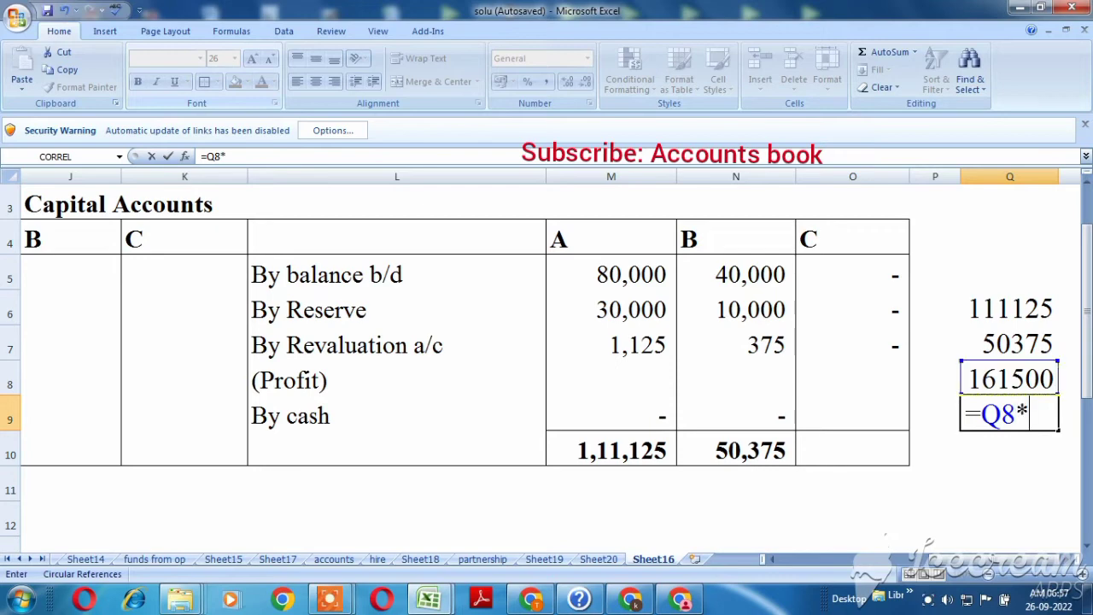
type("50%")
key("Return")
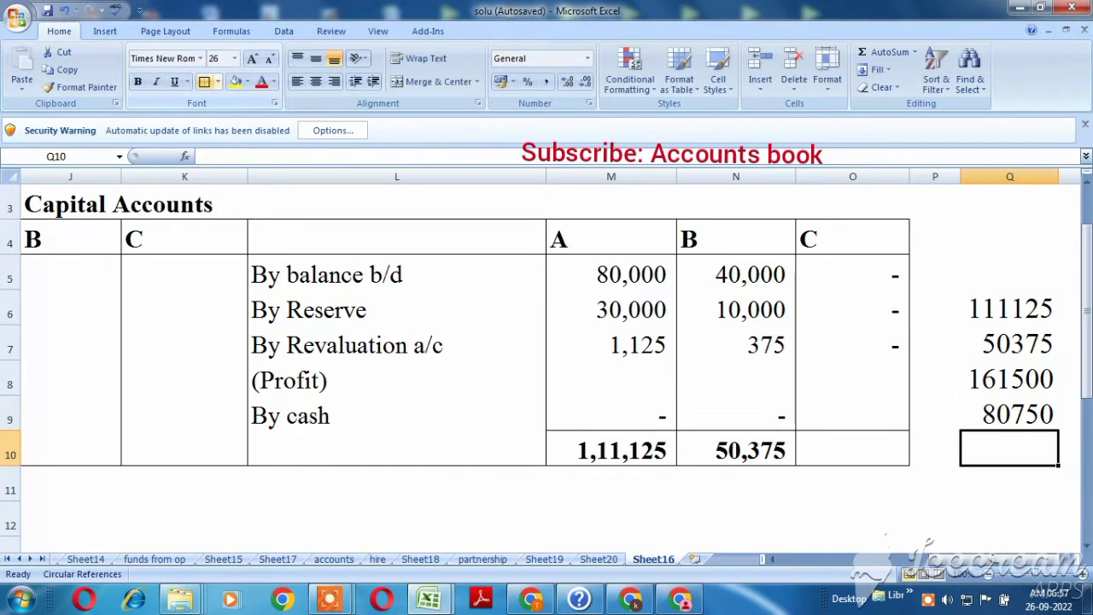
Fill the Balance c/d row of the Capital Accounts with 80750 for C in K5 and 50375 for B in J5
key("Up")
key("Left")
key("Left")
key("Left")
key("Left")
key("Left")
key("Left")
key("Up")
key("Up")
key("Up")
key("Up")
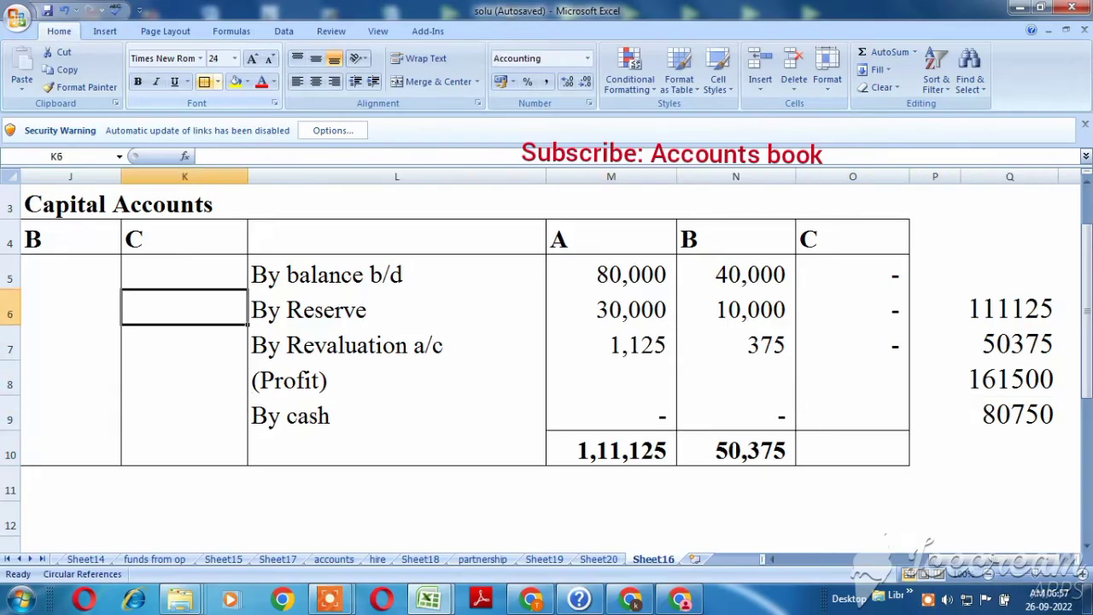
key("Left")
key("Left")
key("Left")
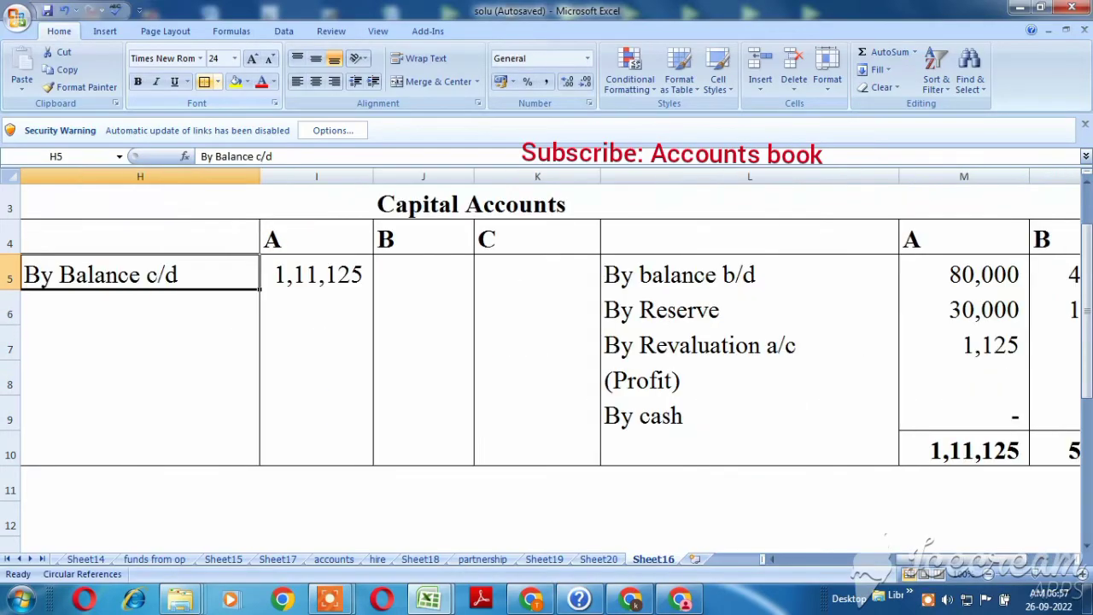
key("Right")
key("Right")
key("Right")
key("Right")
key("Right")
key("Right")
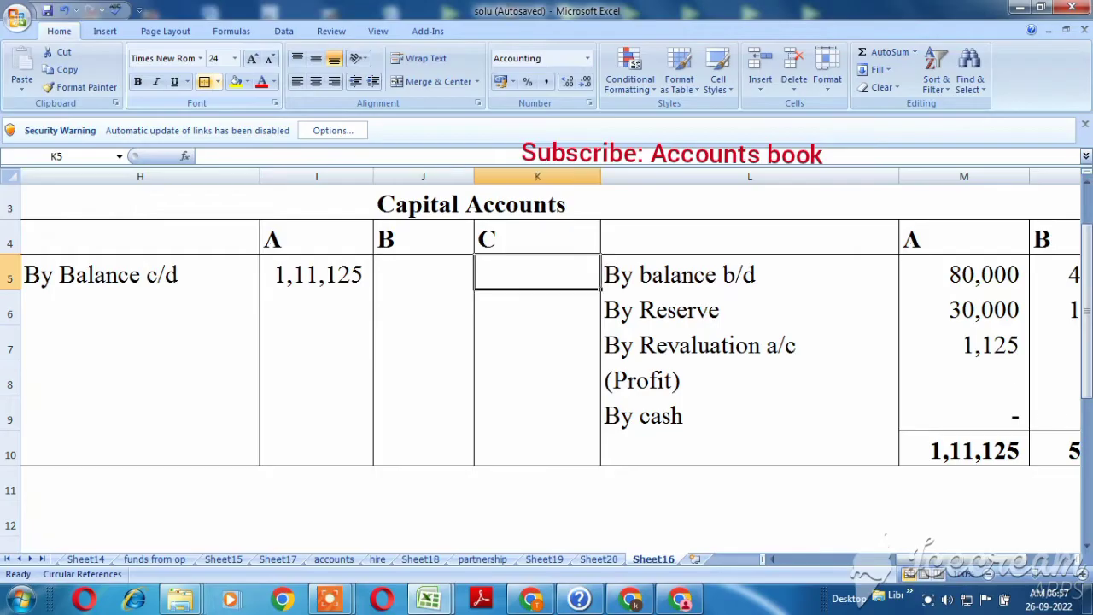
key("Left")
key("Left")
key("Left")
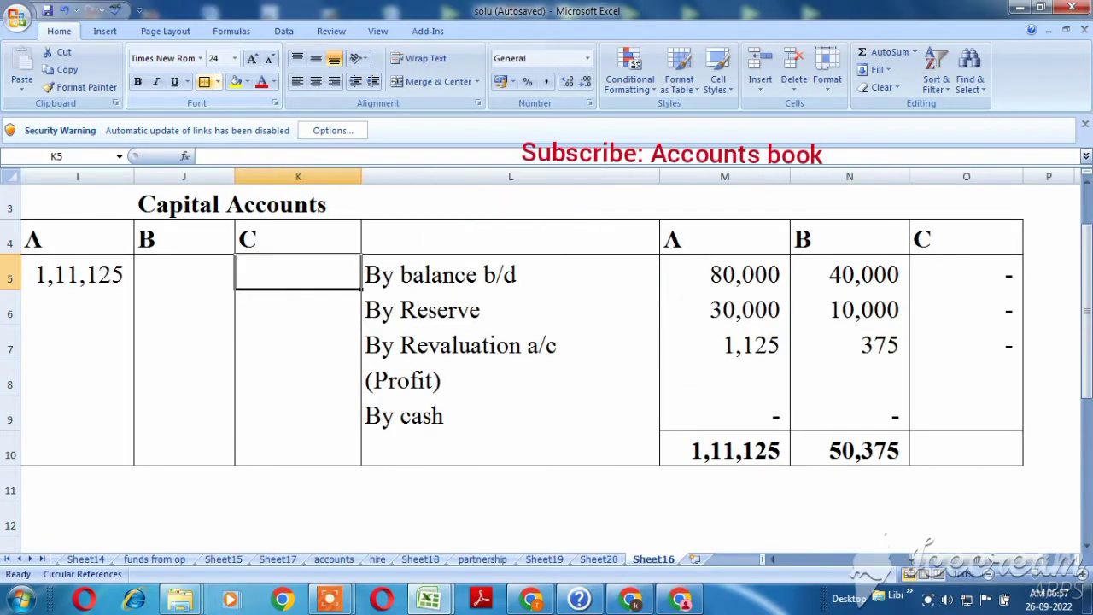
type("80750")
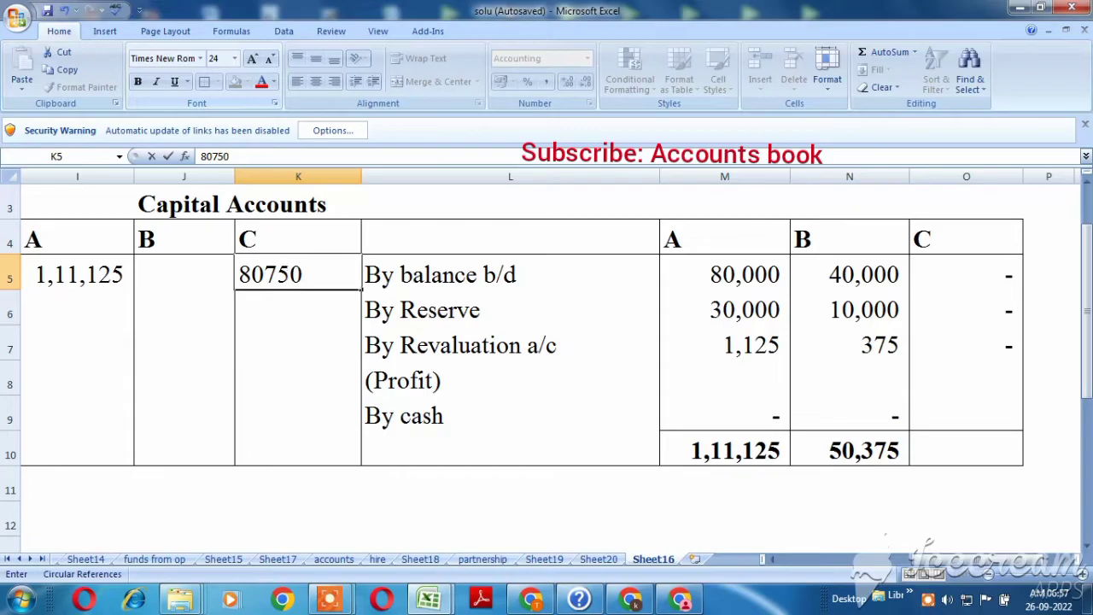
key("Left")
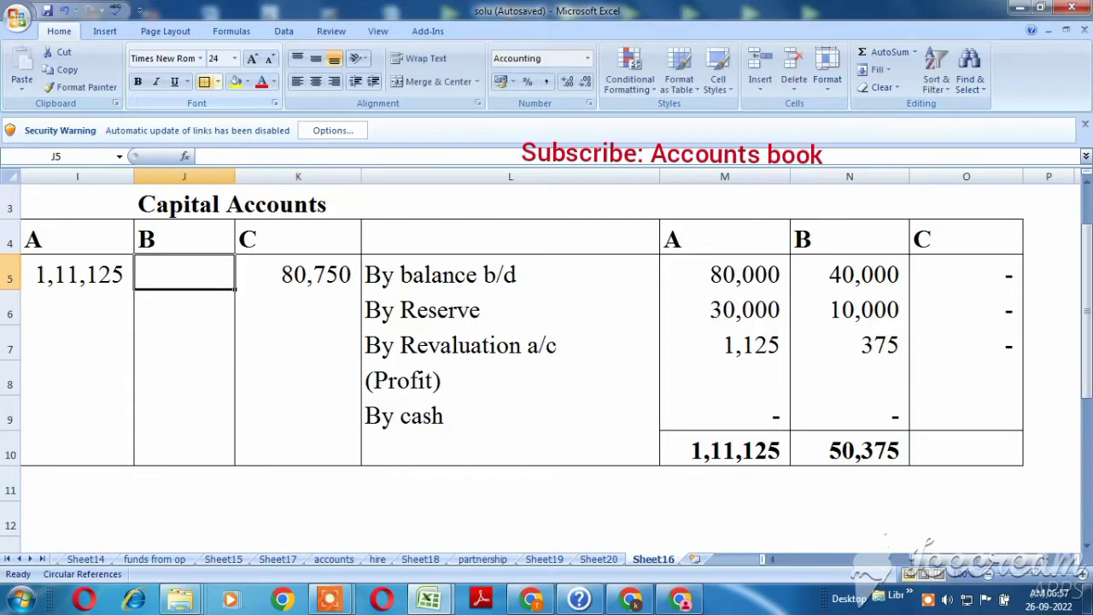
type("5")
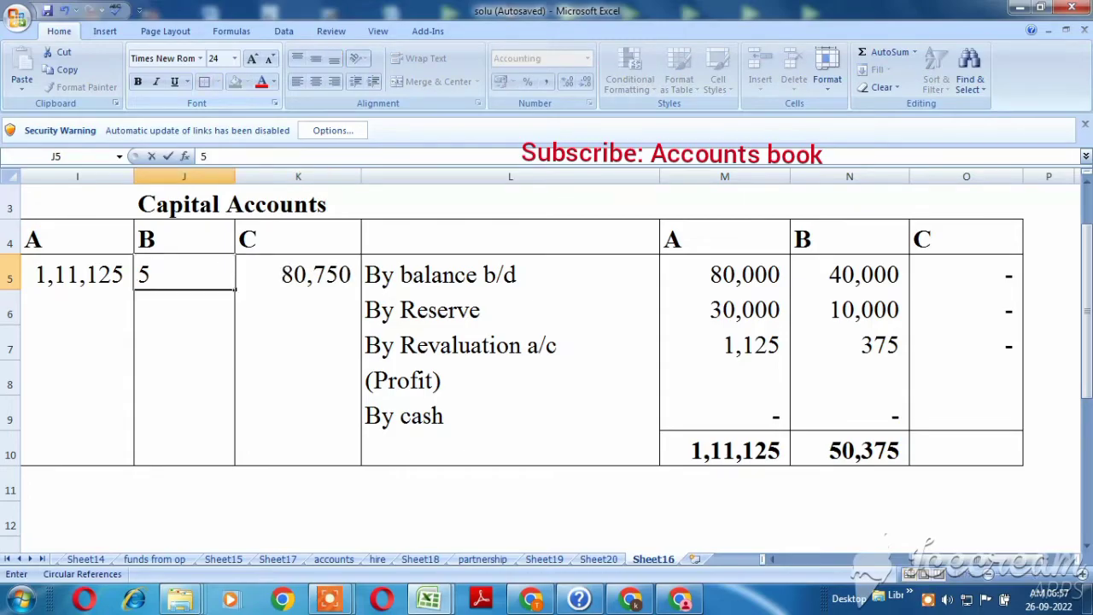
type("0375")
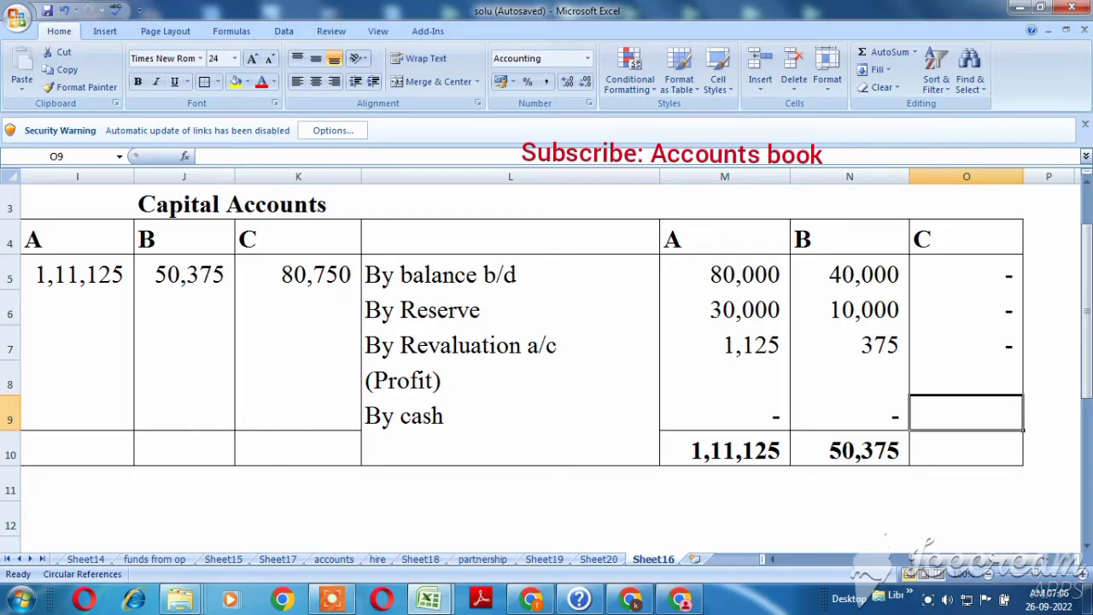
Enter 80750 as C's By cash amount in O9 and set C's credit total in O10 to =O9
type("8075")
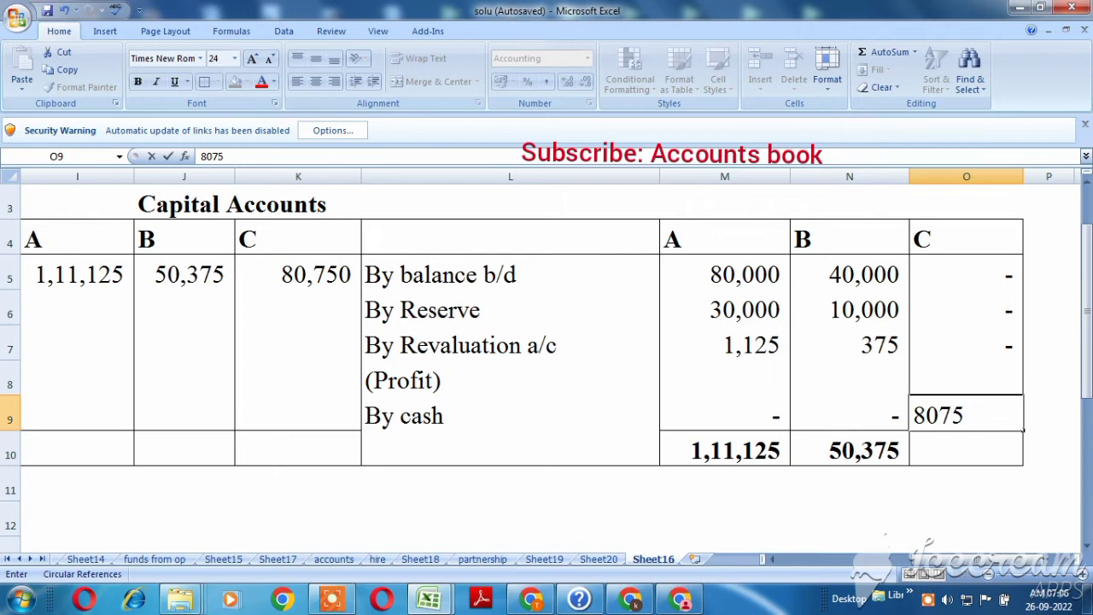
type("0")
key("Return")
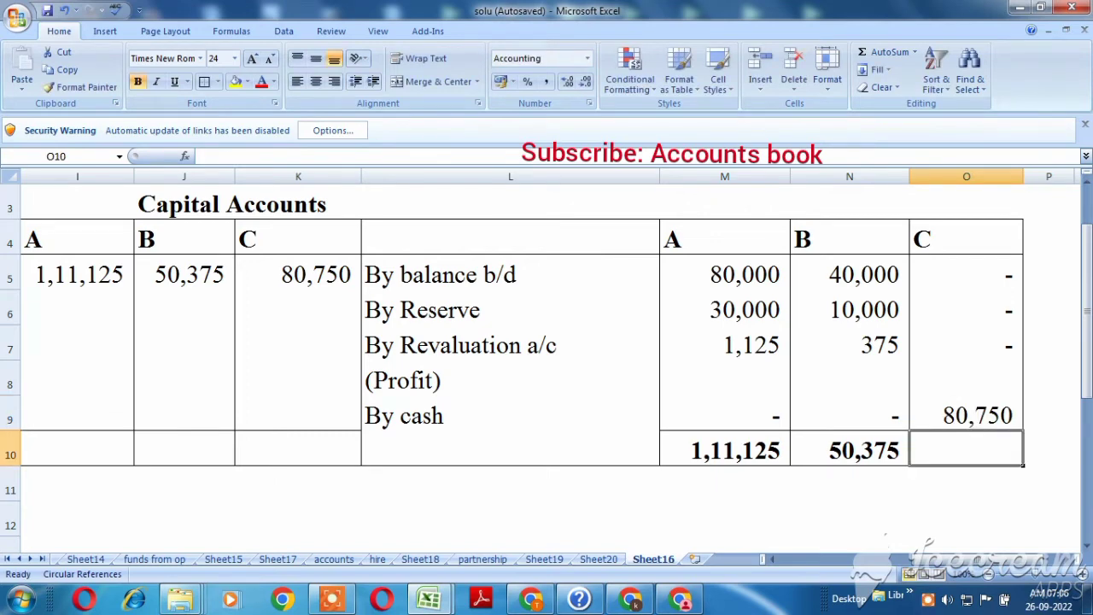
type("=")
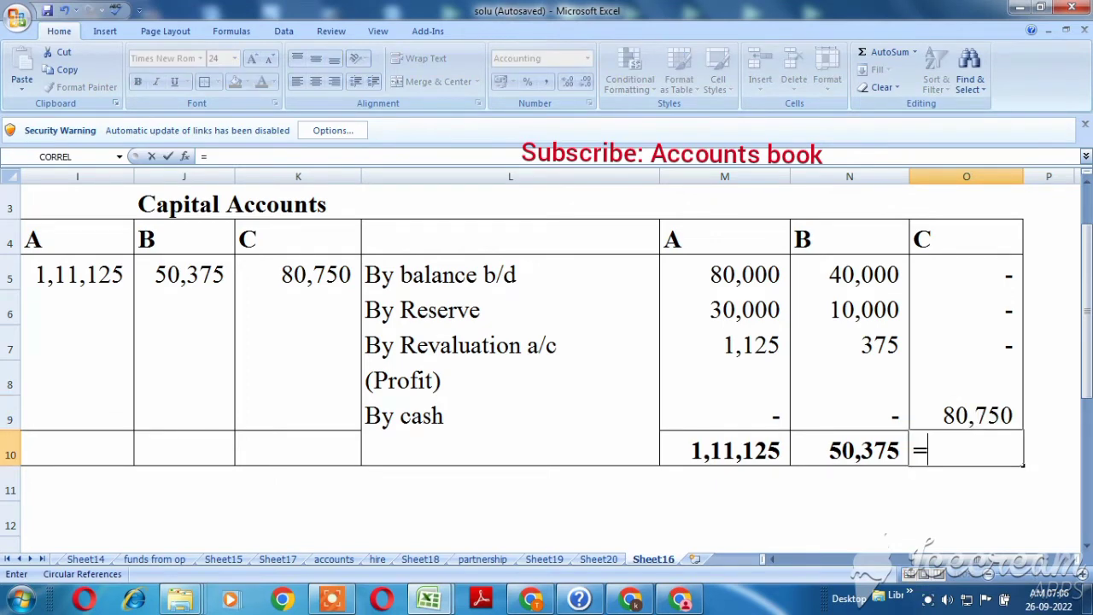
key("Up")
key("Return")
key("Up")
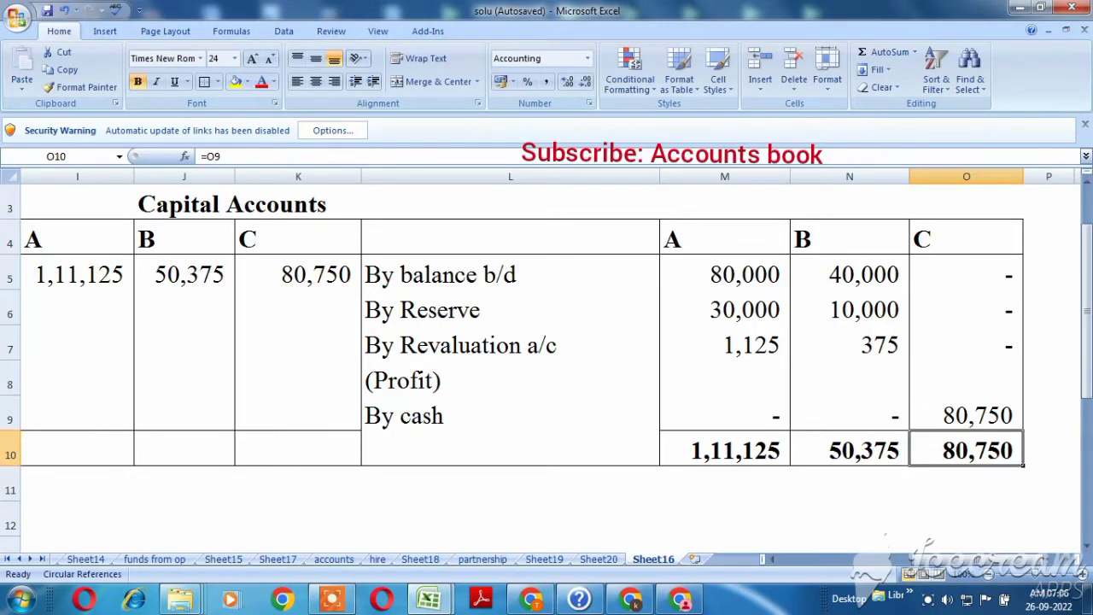
Total A's debit column of the Capital Accounts in I10 with a SUM of I5:I9
key("Left")
key("Left")
key("Left")
key("Left")
key("Left")
key("Left")
key("Left")
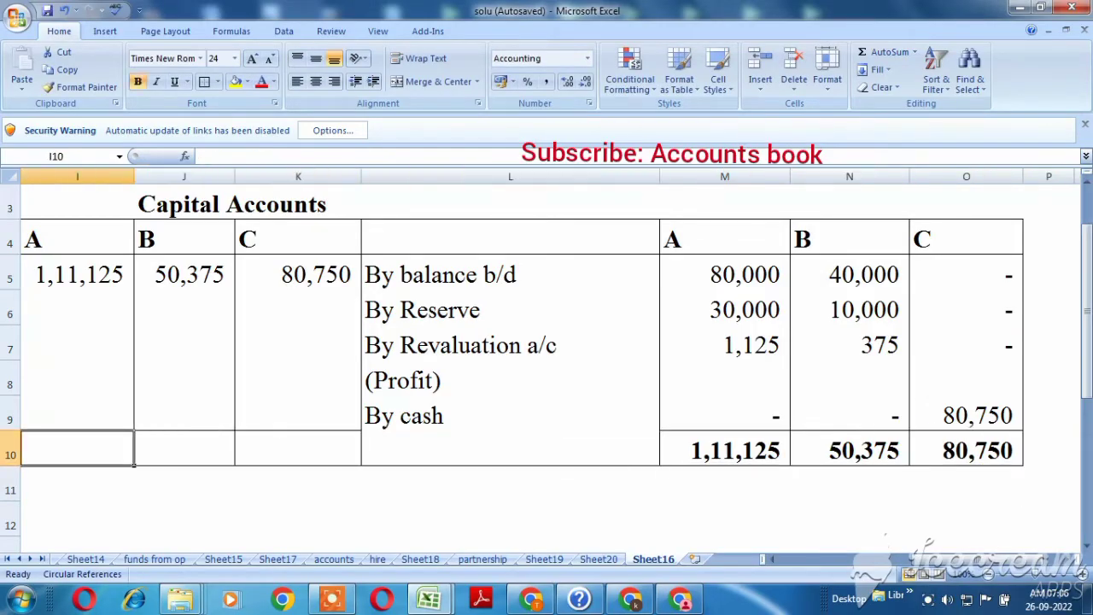
key("Right")
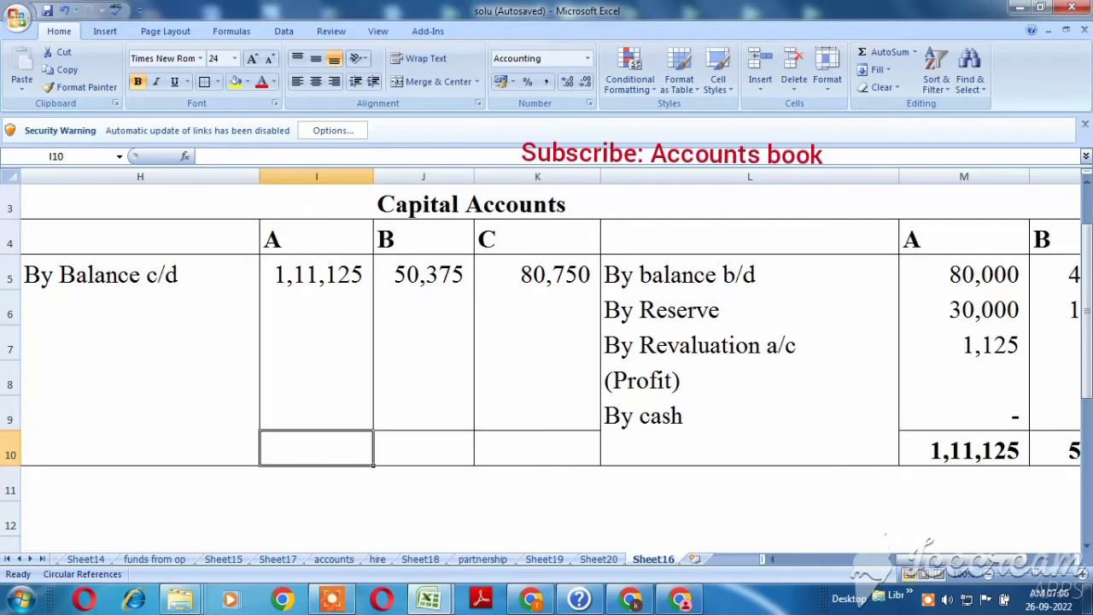
type("=sum")
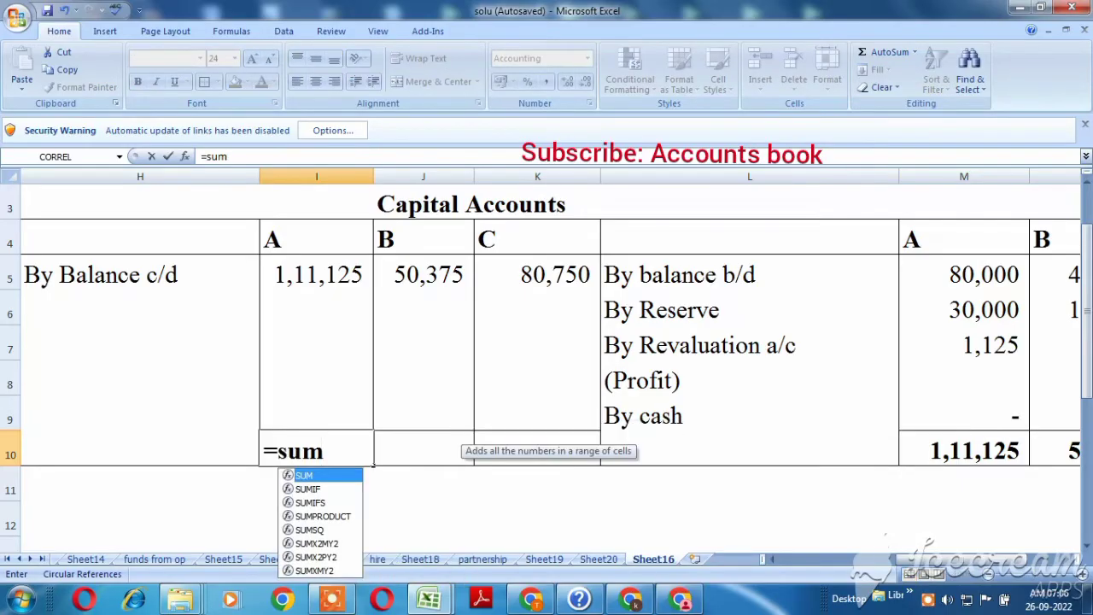
type("(")
left_click_drag(367, 416, 373, 243)
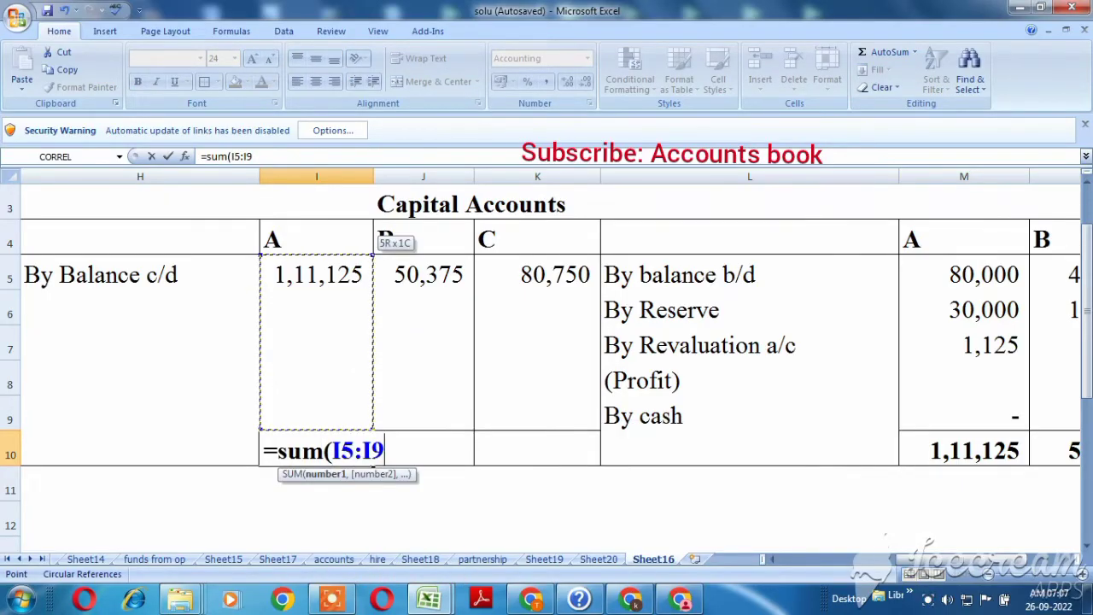
key("Return")
key("Up")
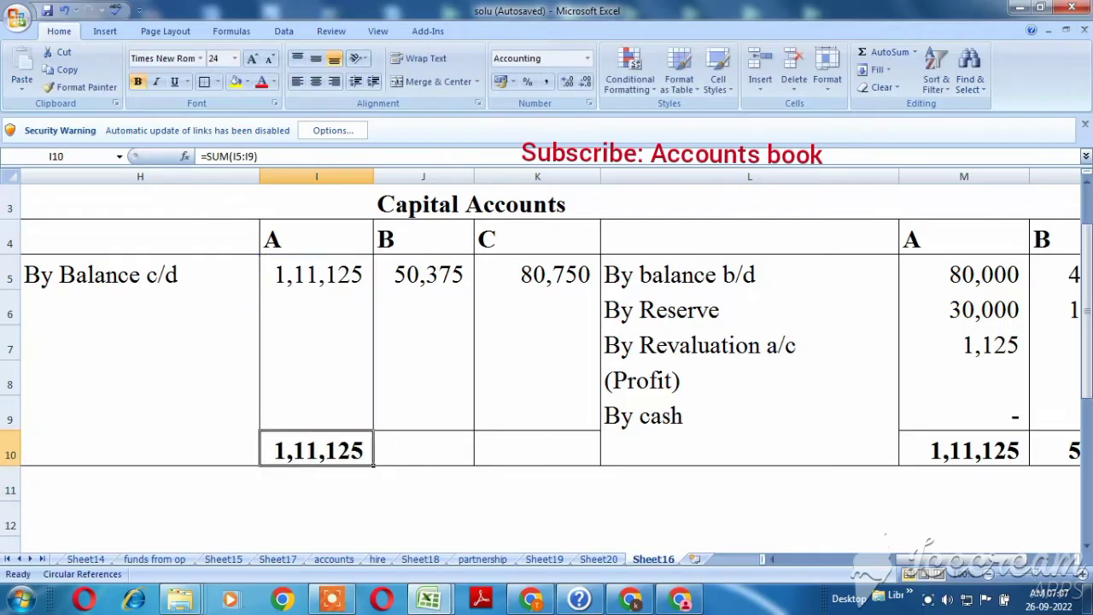
Total B's debit column of the Capital Accounts in J10 with a SUM of J5:J9
left_click(423, 448)
type("=sum(")
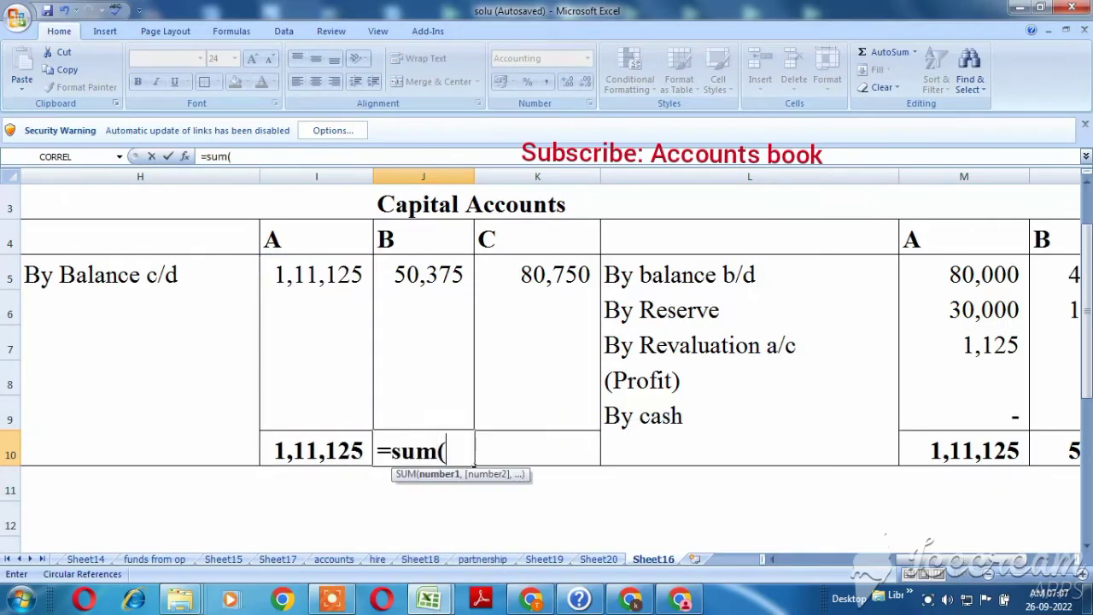
left_click_drag(468, 418, 468, 267)
type(")")
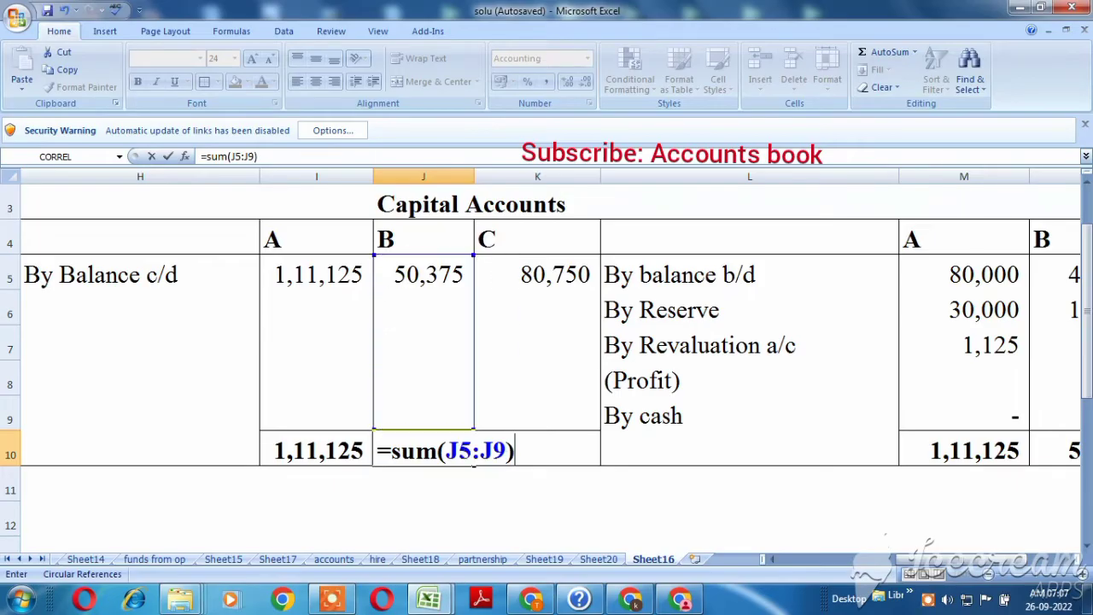
key("Return")
key("Up")
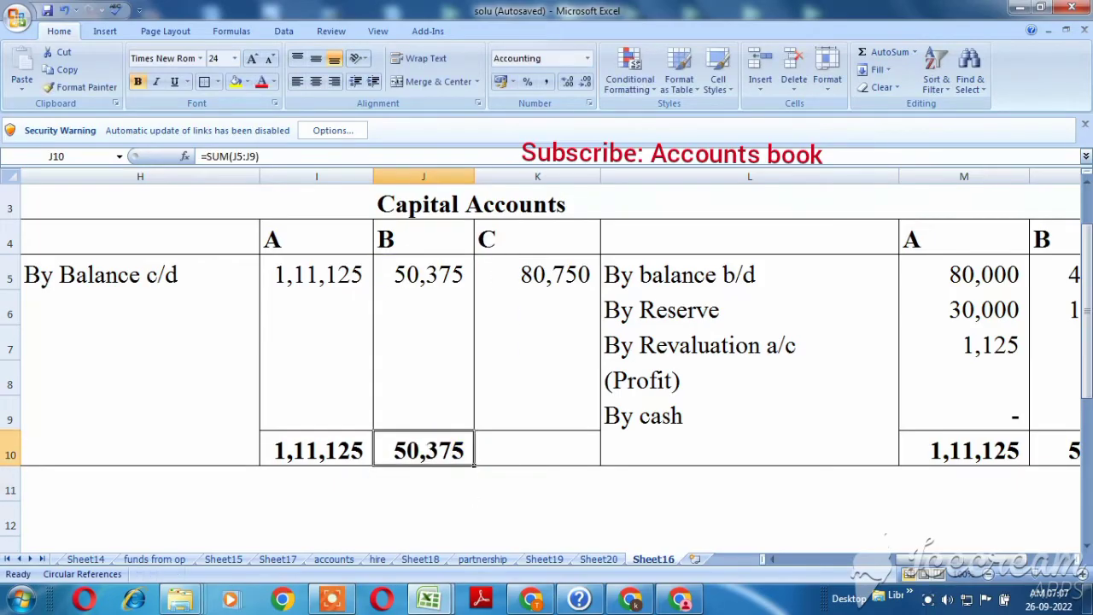
Total C's debit column of the Capital Accounts in K10 with a SUM of K5:K9
key("Right")
type("=sum")
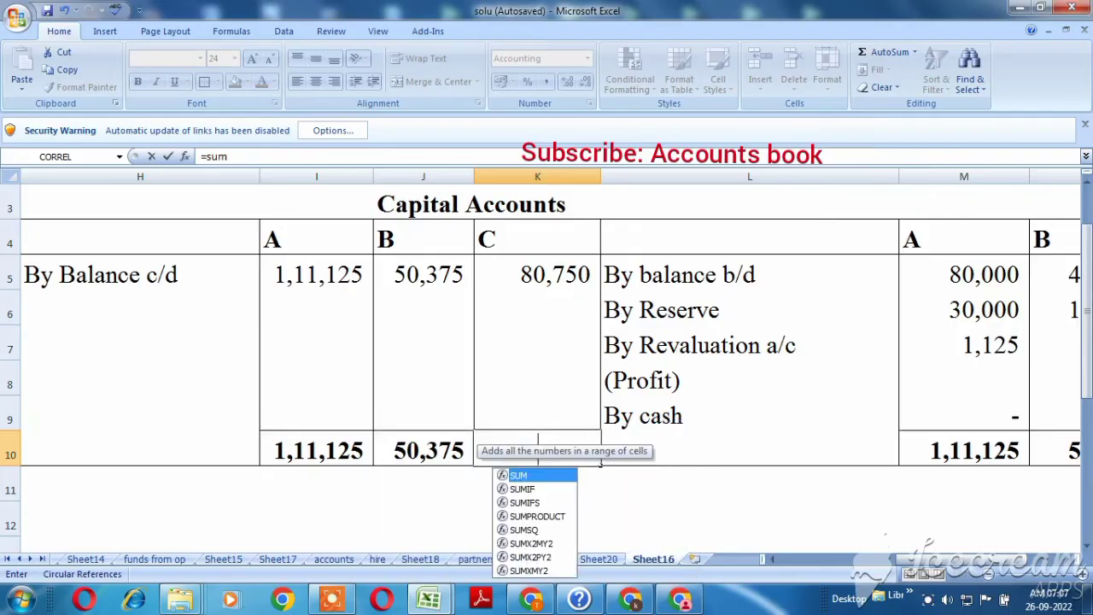
type("(")
left_click_drag(598, 423, 598, 260)
type(")")
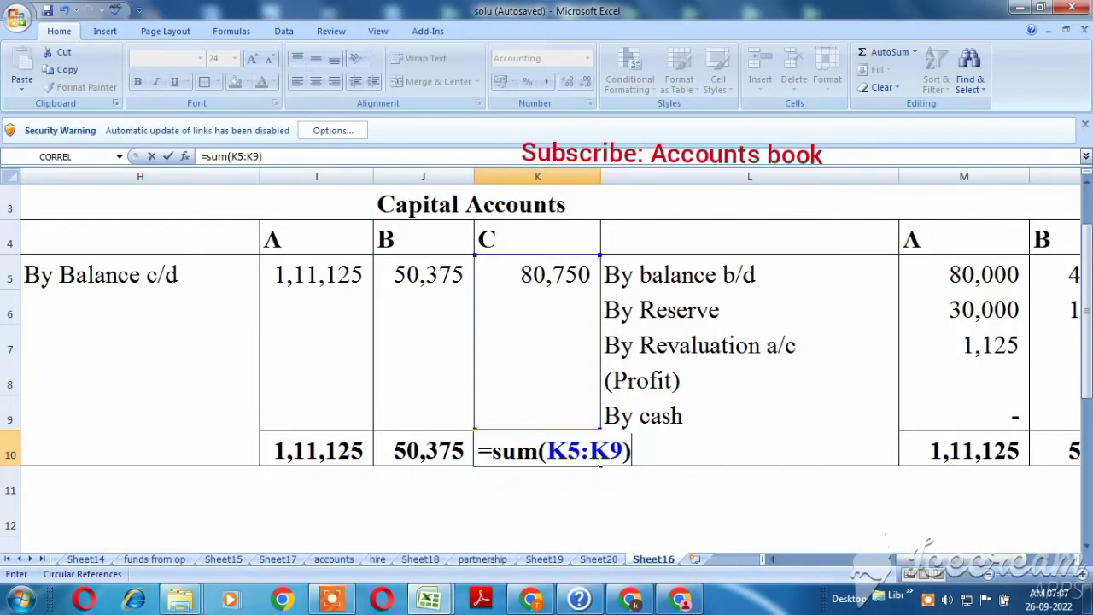
key("Return")
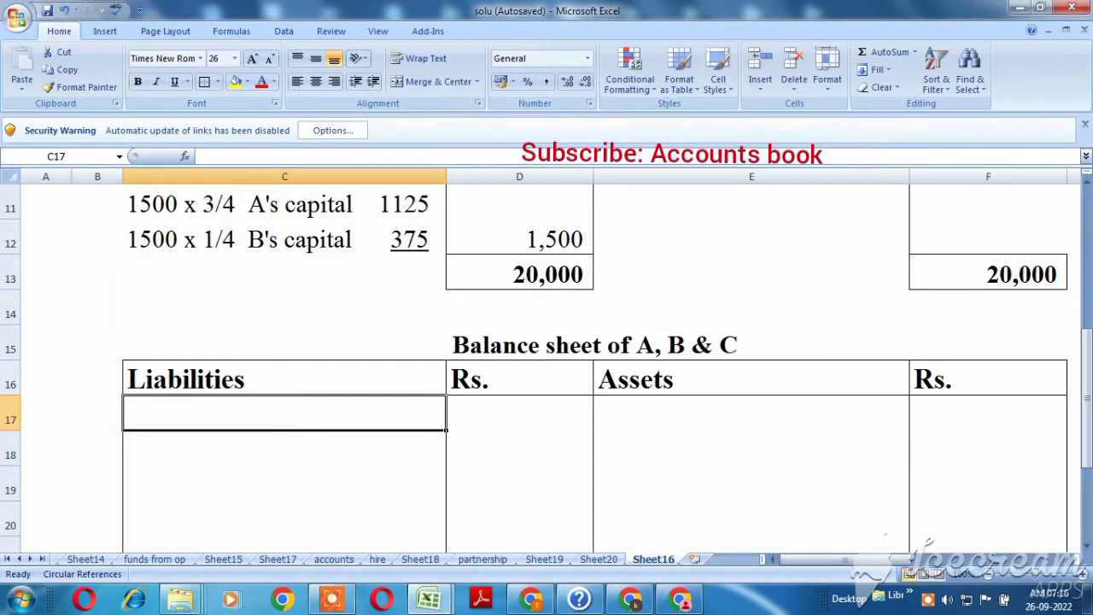
In the Balance sheet of A, B & C, enter the heading "Capital:" under Liabilities in C17
type("Capita")
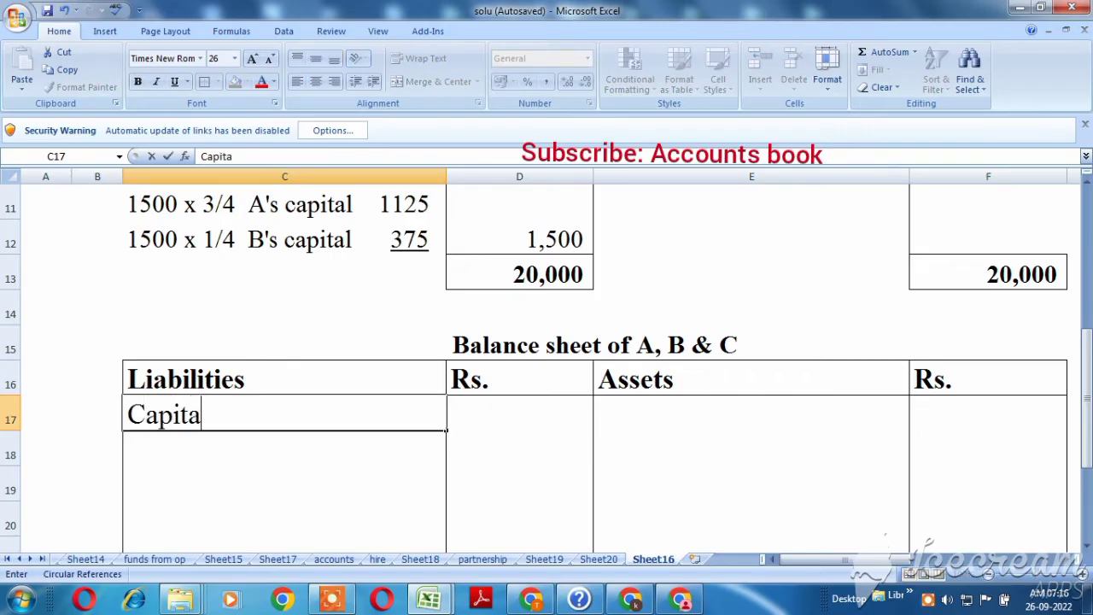
type("l:")
key("Return")
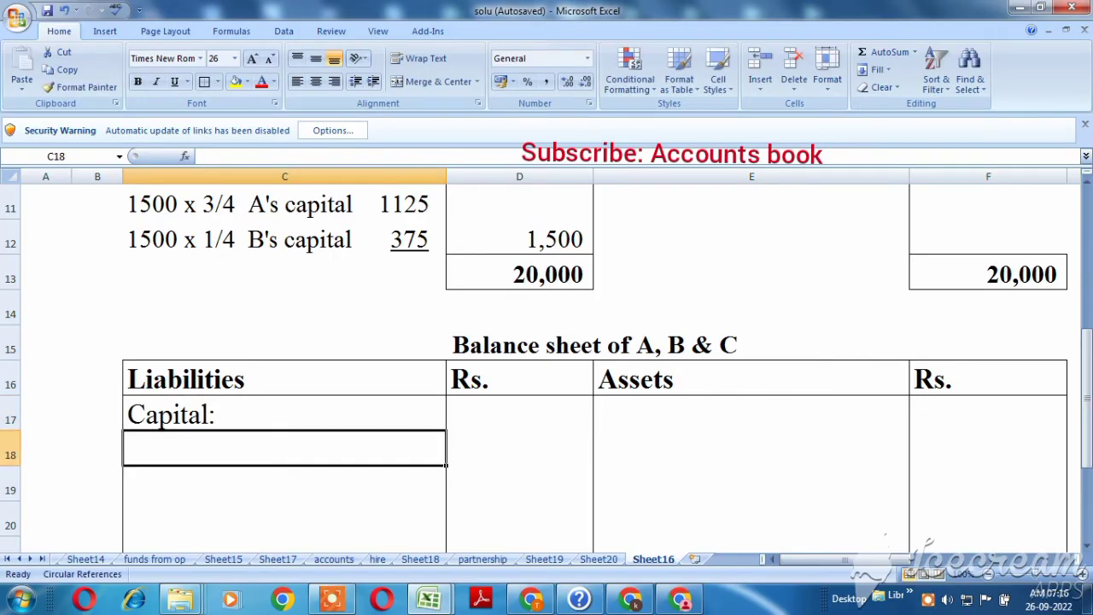
List the partners A, B and C under the Capital heading on the Liabilities side in C18:C20
type("A")
key("Return")
type("B")
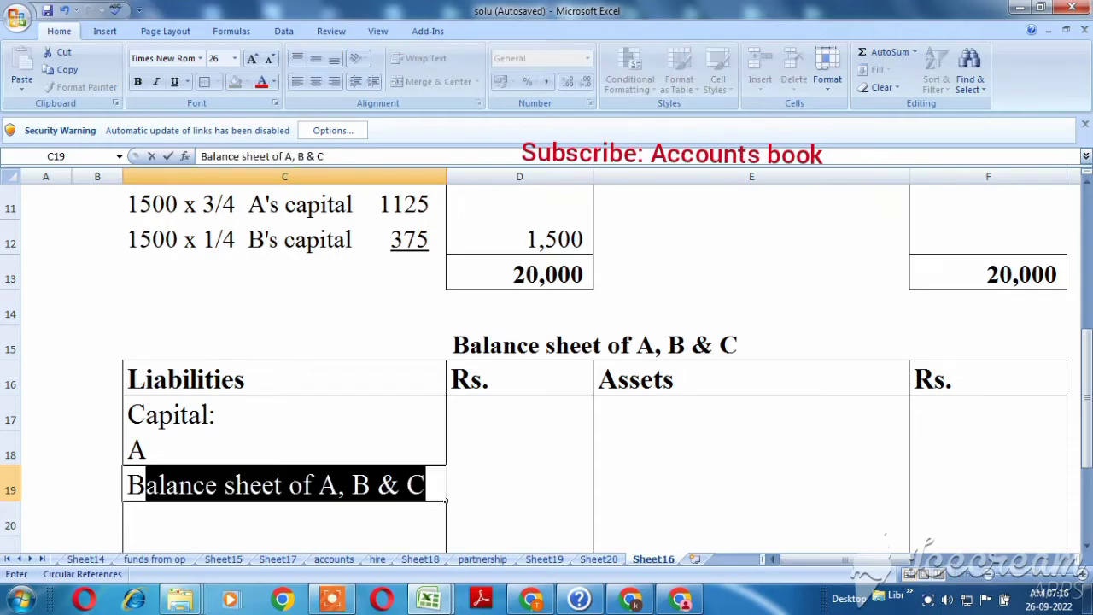
key("Delete")
key("Return")
type("C")
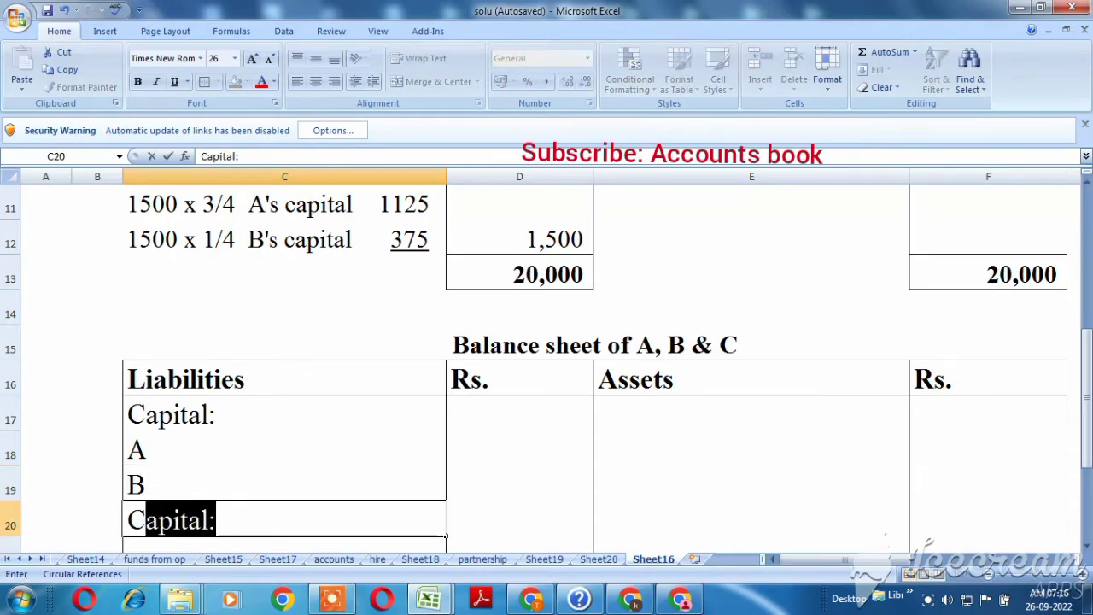
key("Right")
key("Left")
key("F2")
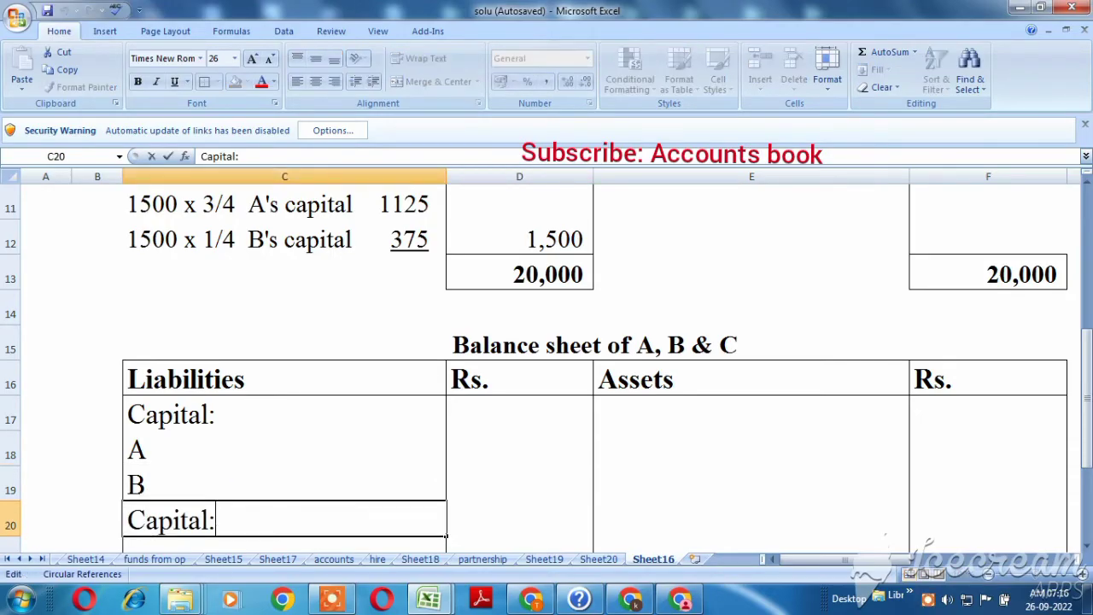
key("BackSpace")
key("BackSpace")
key("BackSpace")
key("BackSpace")
key("BackSpace")
key("BackSpace")
key("BackSpace")
key("Return")
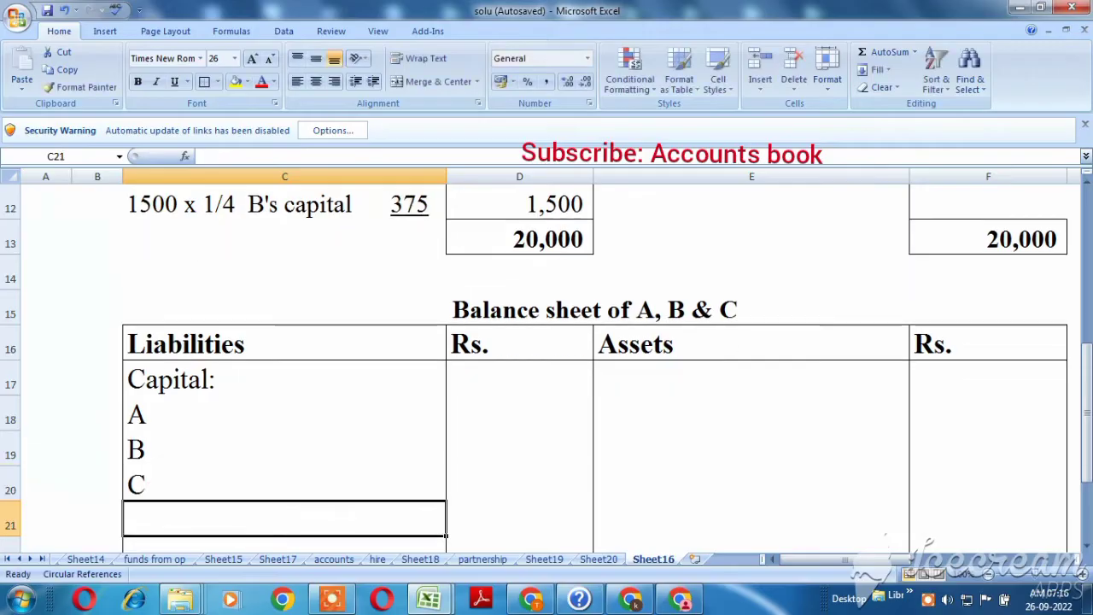
Enter the partners' capital amounts in D18:D20: 111125 for A, 50375 for B and 80750 for C
key("Up")
key("Up")
key("Up")
key("Right")
type("111125")
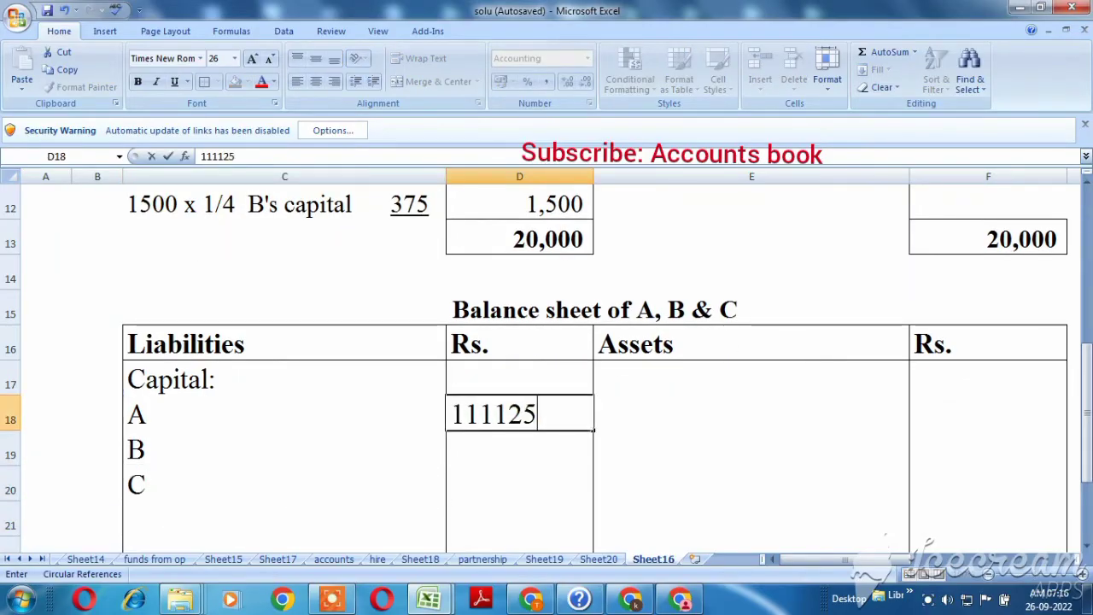
key("Return")
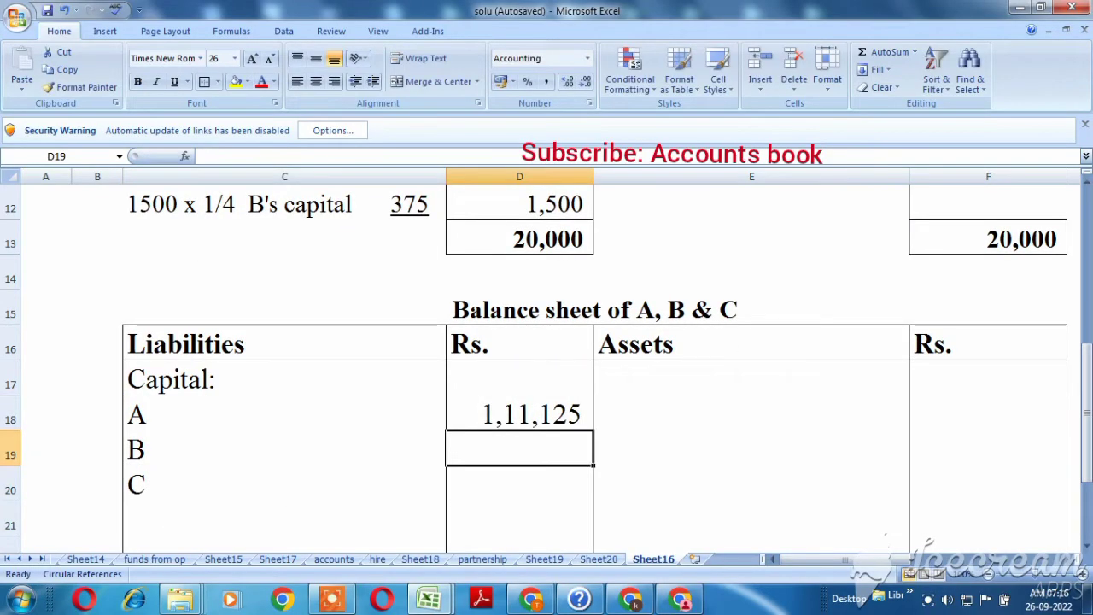
type("5")
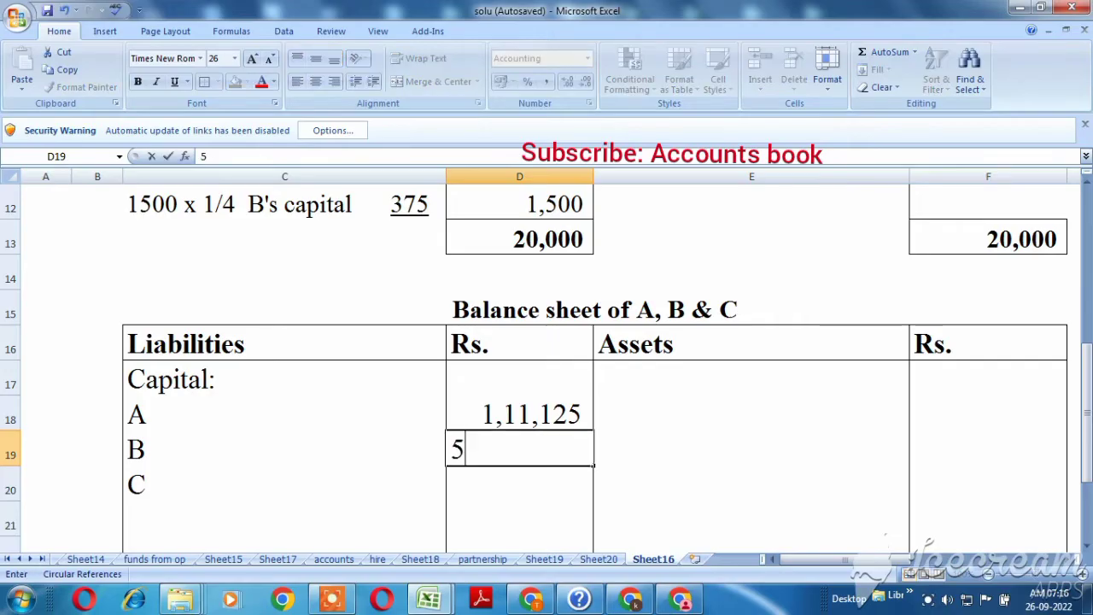
type("0375")
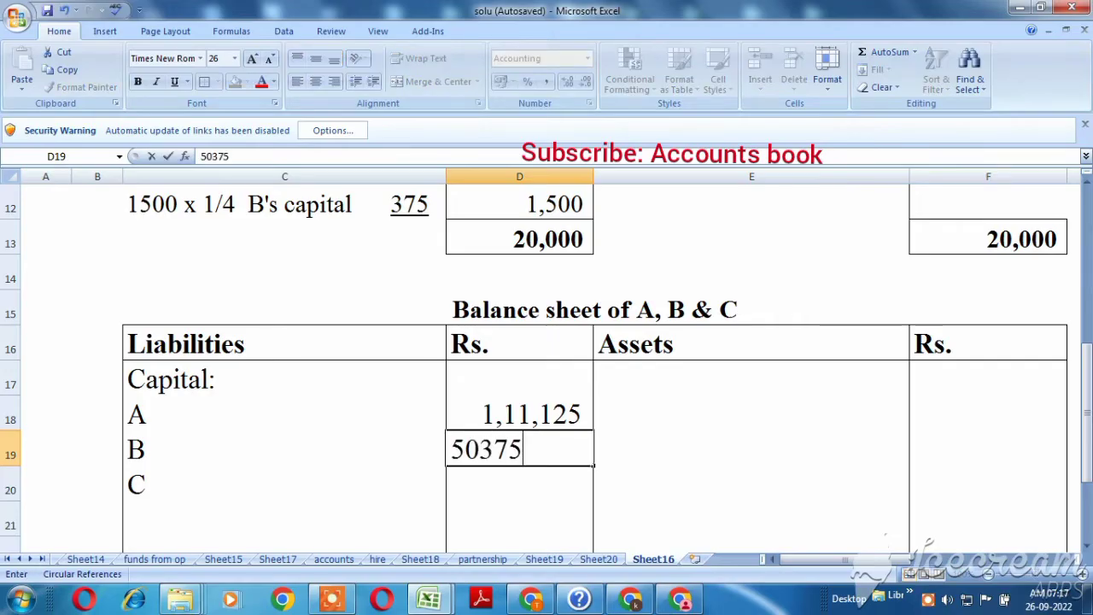
key("Return")
type("8")
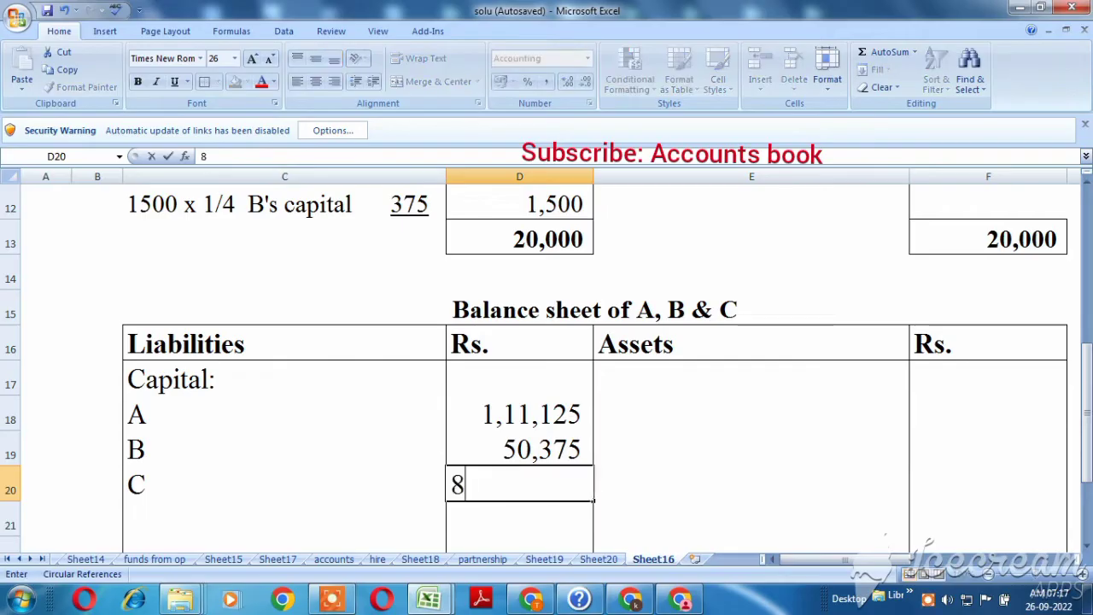
type("0,75")
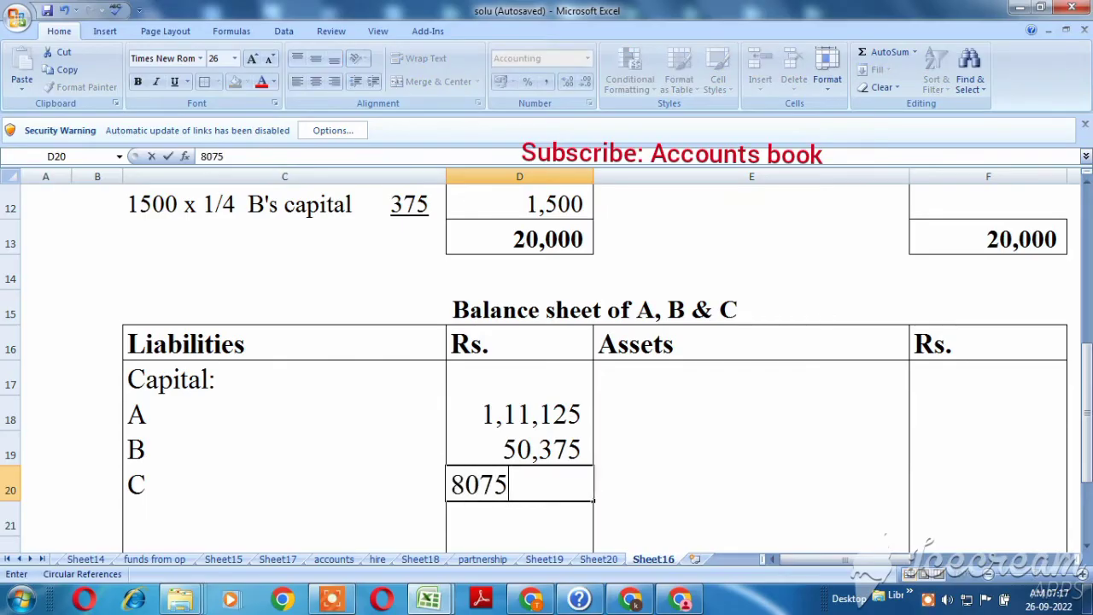
type("0")
key("Return")
Switch to New Microsoft Office Excel Worksheet (2), examine the problem's admission terms and original liabilities, and return to the solu workbook
left_click(284, 519)
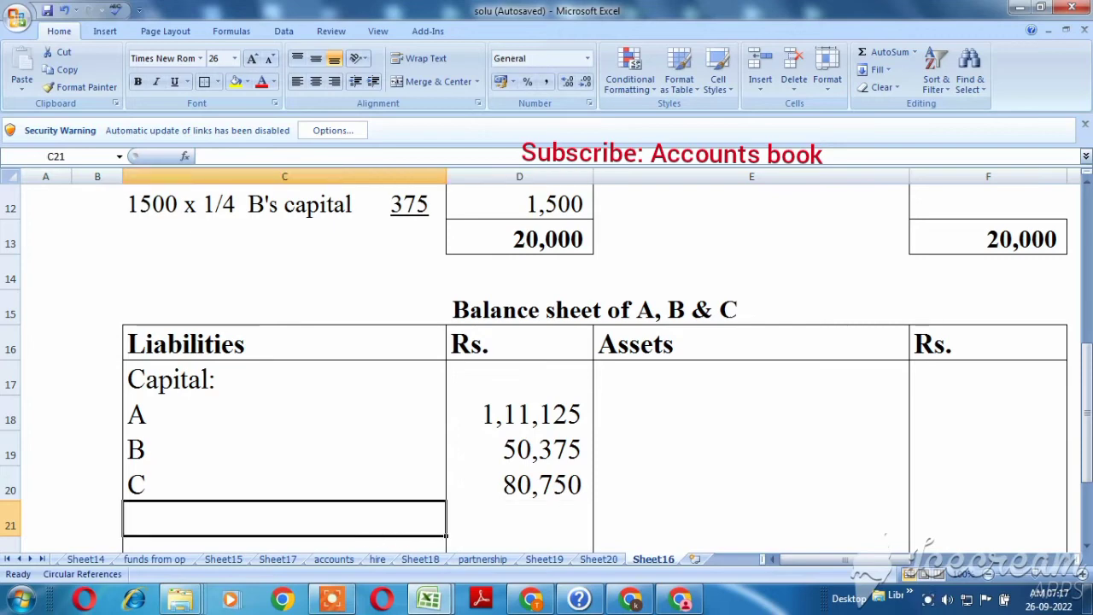
left_click(284, 484)
left_click(284, 544)
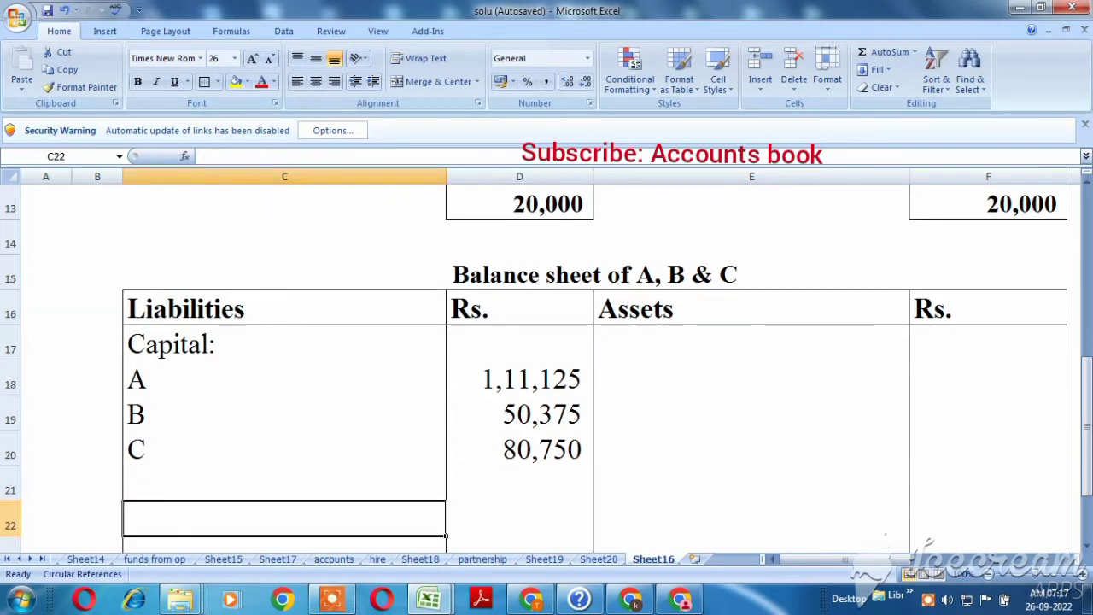
key("alt+Tab")
key("Up")
key("Up")
key("Up")
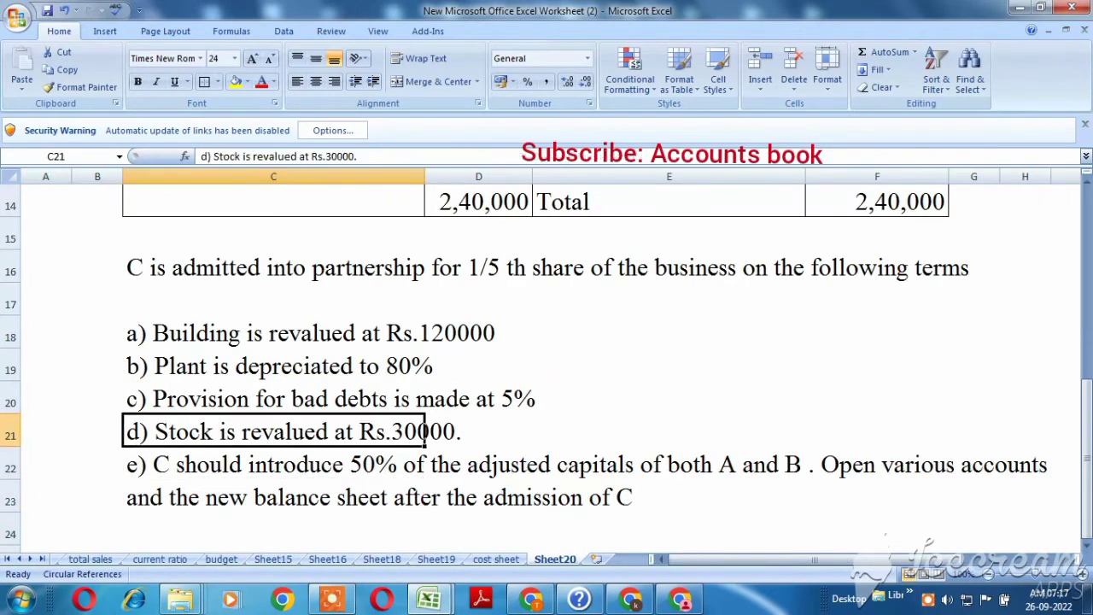
key("ctrl+Tab")
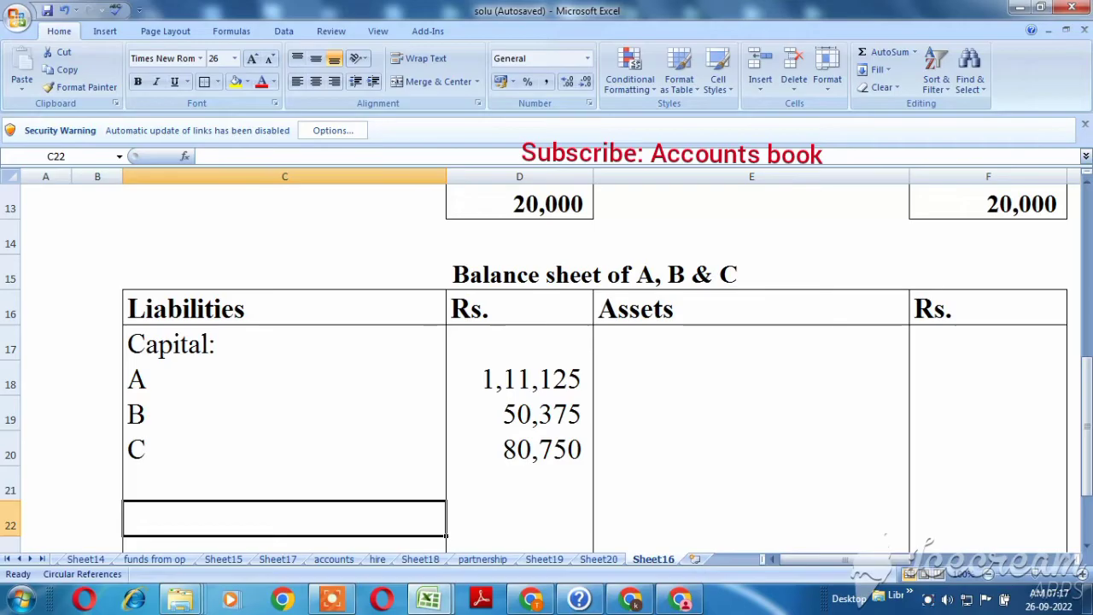
key("Up")
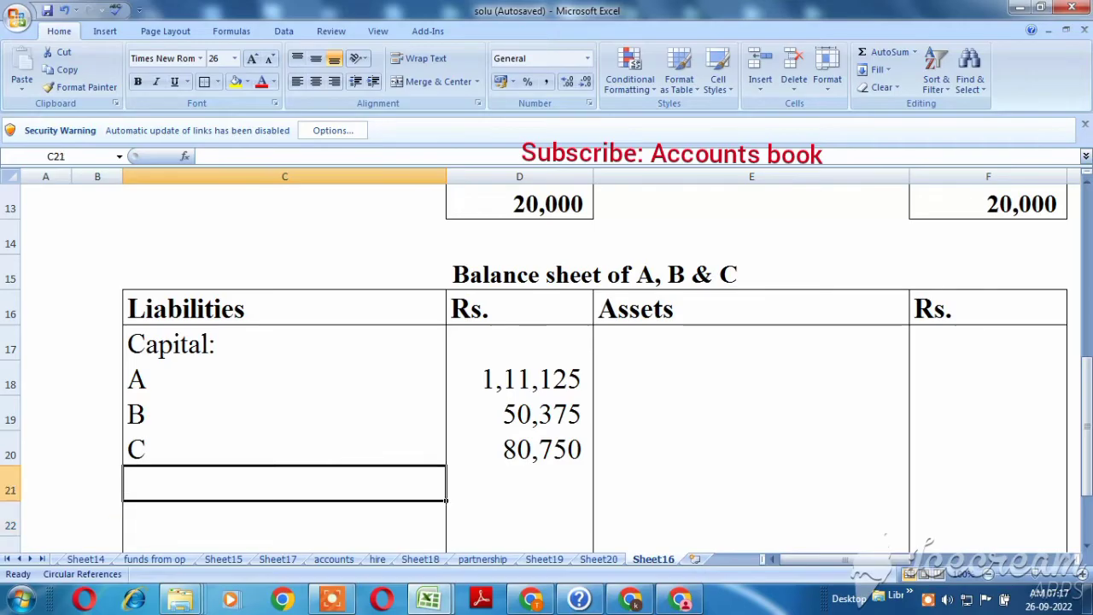
key("alt+Tab")
key("Up")
key("Up")
key("Up")
key("Up")
key("Up")
key("Up")
key("Up")
key("Up")
key("Up")
key("Up")
key("Up")
key("Up")
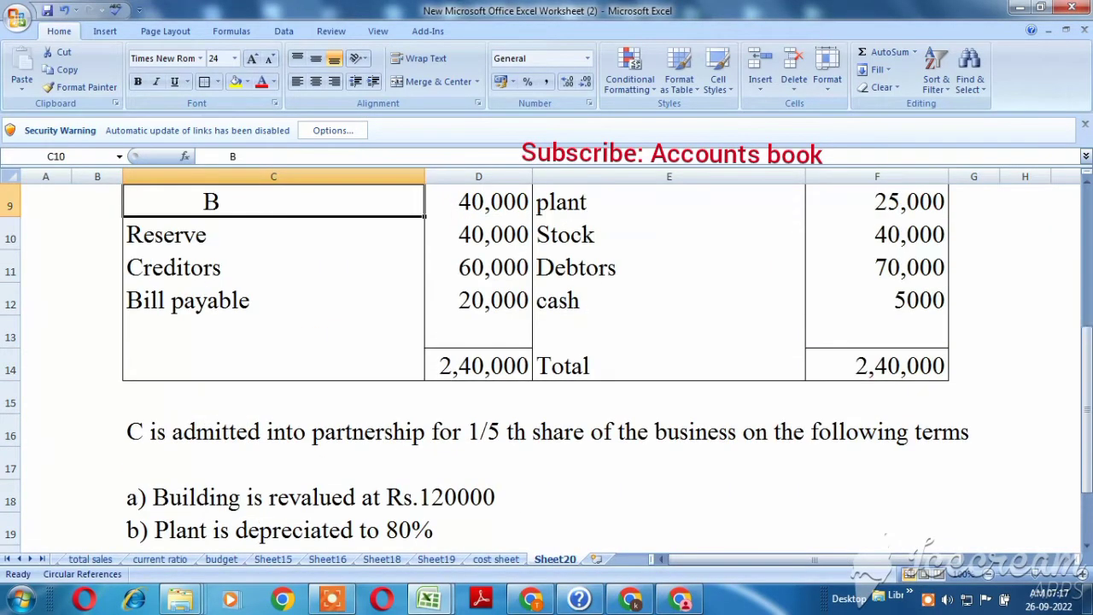
key("Down")
key("alt+Tab")
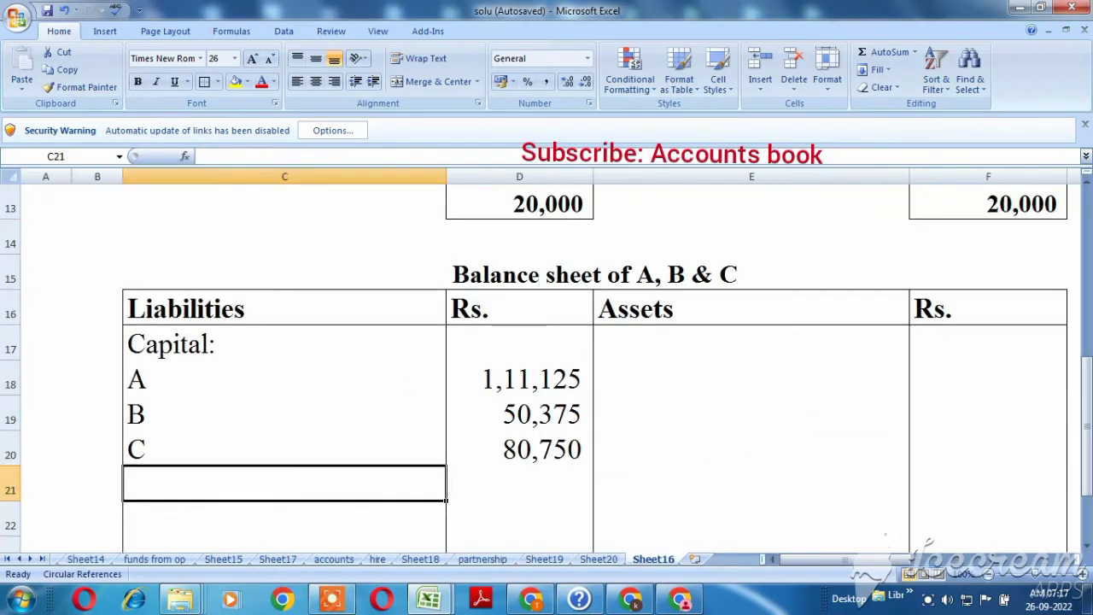
type("Res")
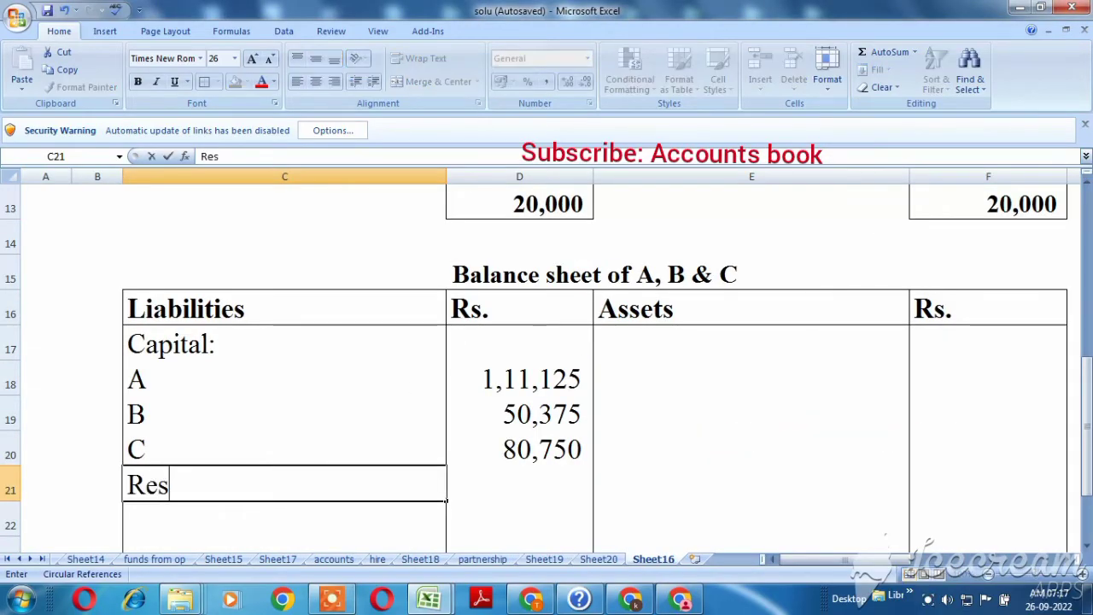
key("BackSpace")
key("BackSpace")
key("BackSpace")
key("Return")
key("Up")
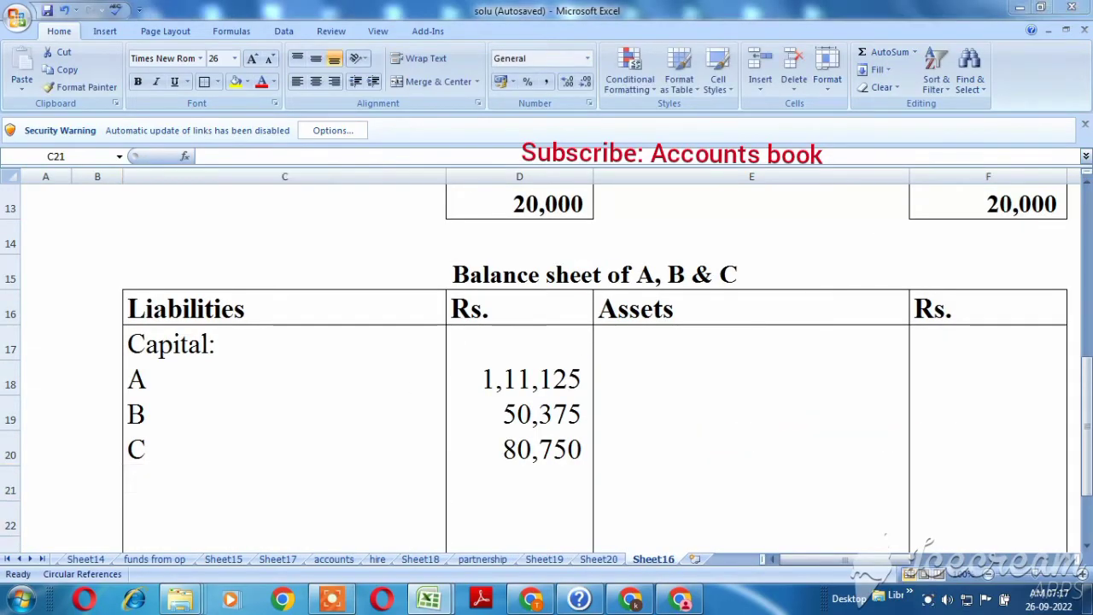
Check the liability after Reserve in the problem workbook, and enter Creditors in C21 of solu with 60000 in D21
key("alt+Tab")
key("Down")
key("alt+Tab")
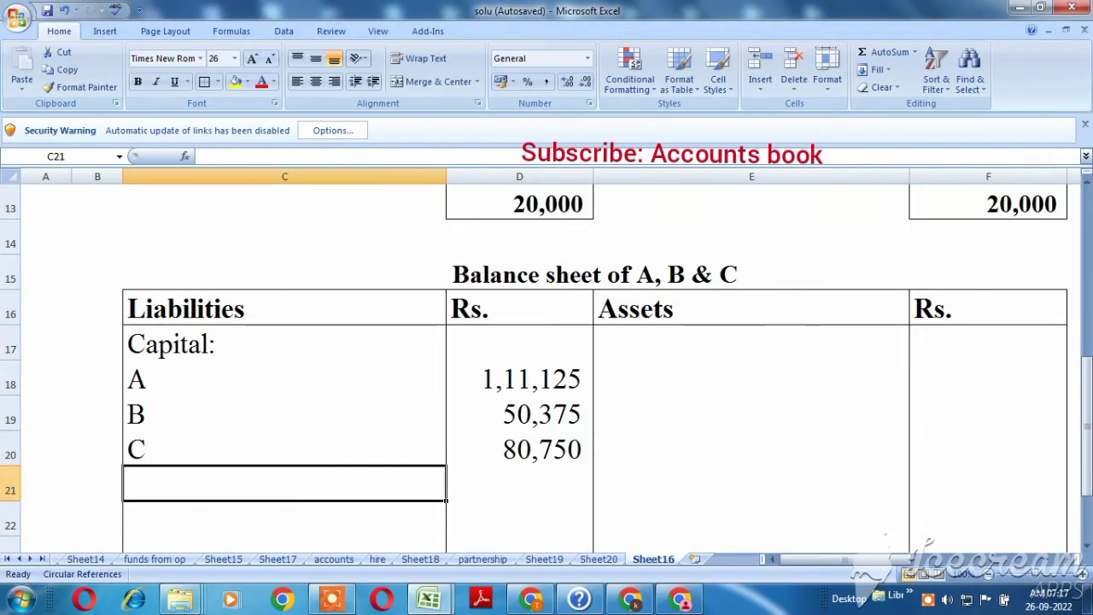
type("Credito")
left_click(519, 518)
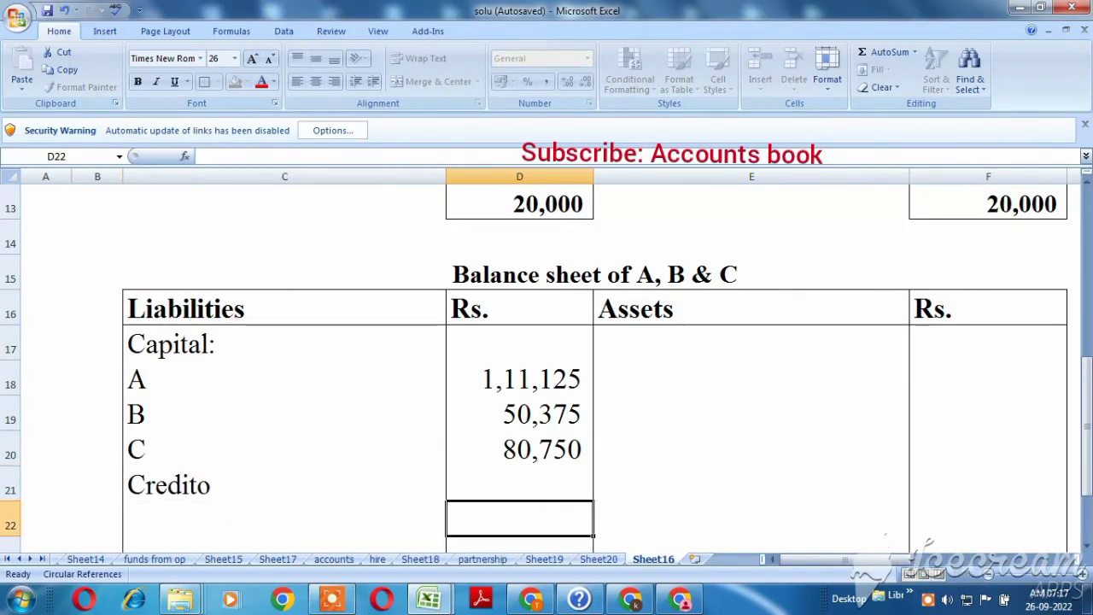
type("s")
key("Escape")
key("Up")
key("Left")
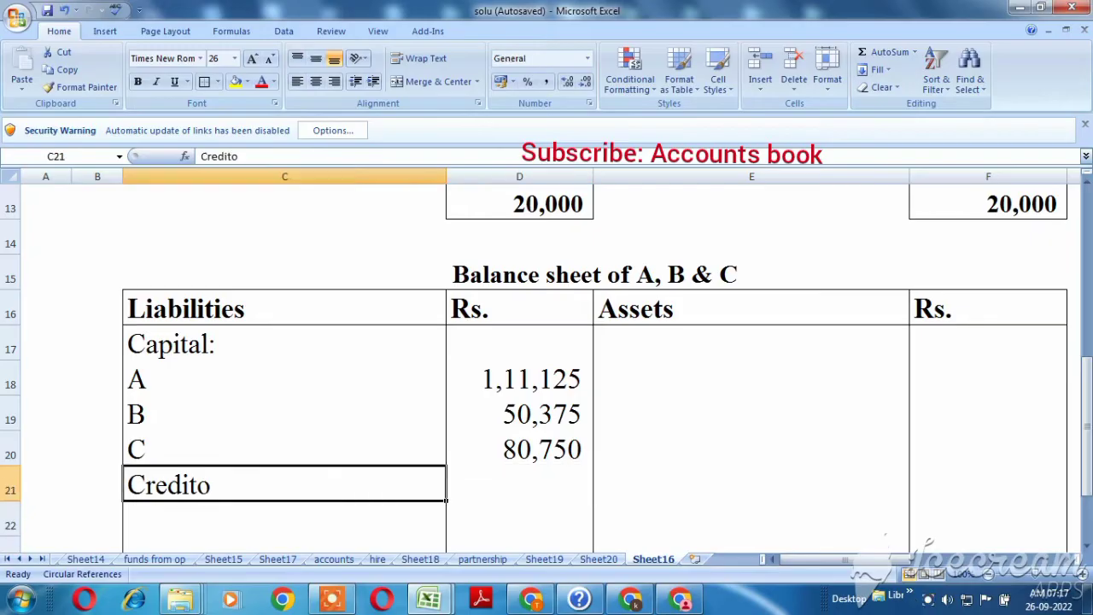
key("F2")
type("rs")
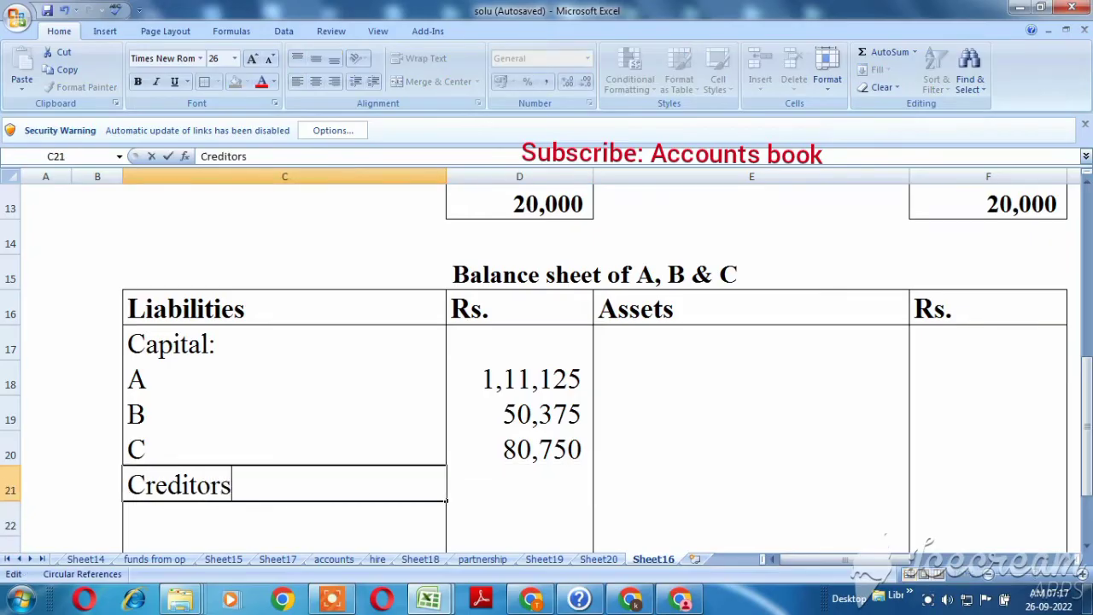
left_click(519, 483)
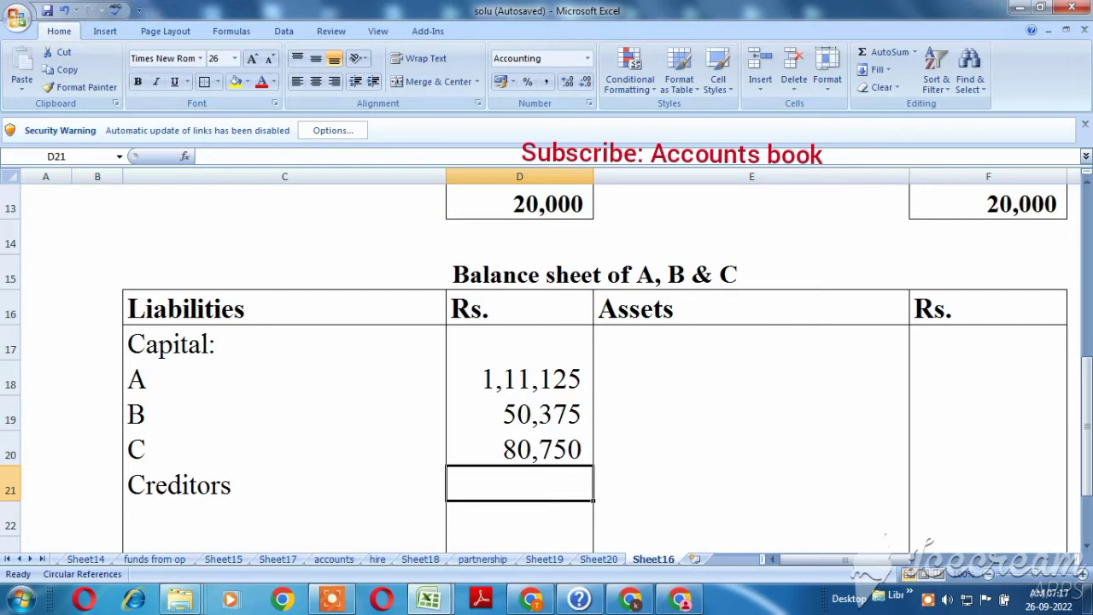
type("60000")
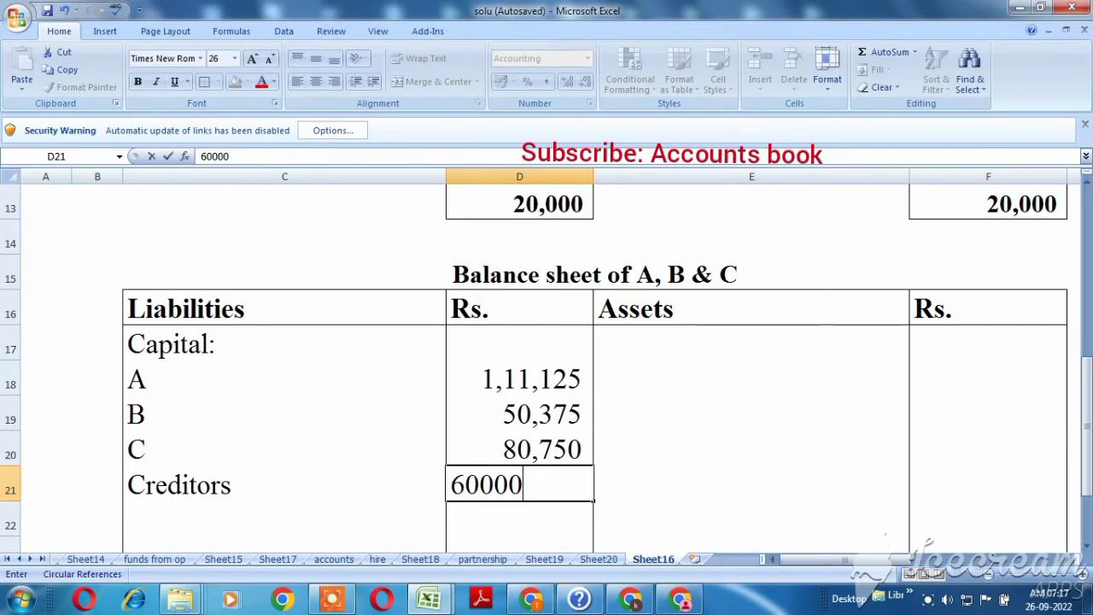
key("Return")
Check the remaining liability in the problem workbook and enter Bills payable in C22 of solu with 20,000 in D22
key("alt+Tab")
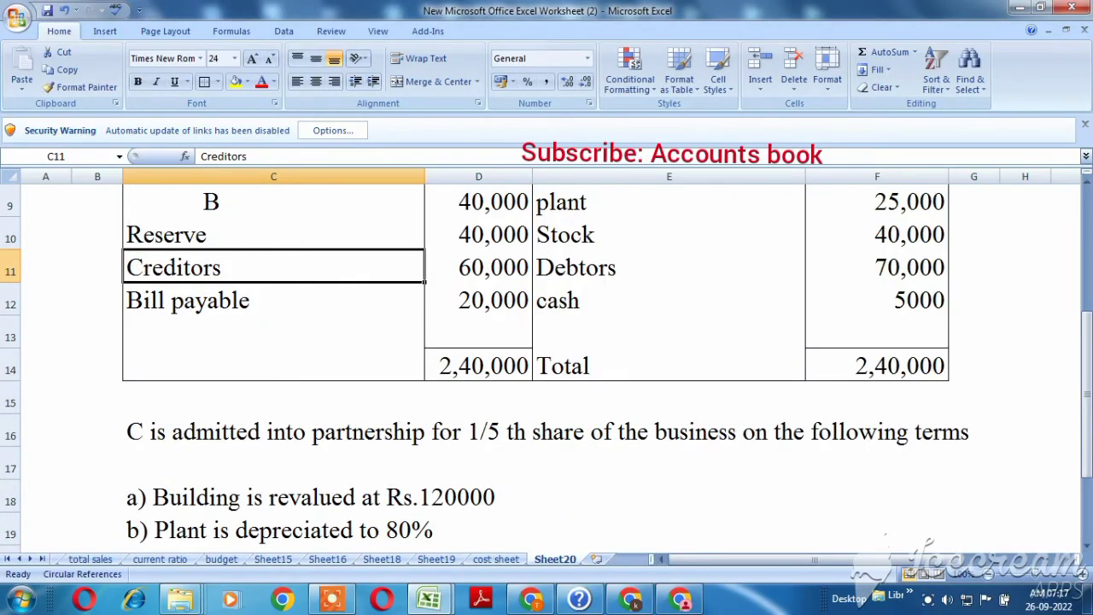
key("alt+Tab")
type("B")
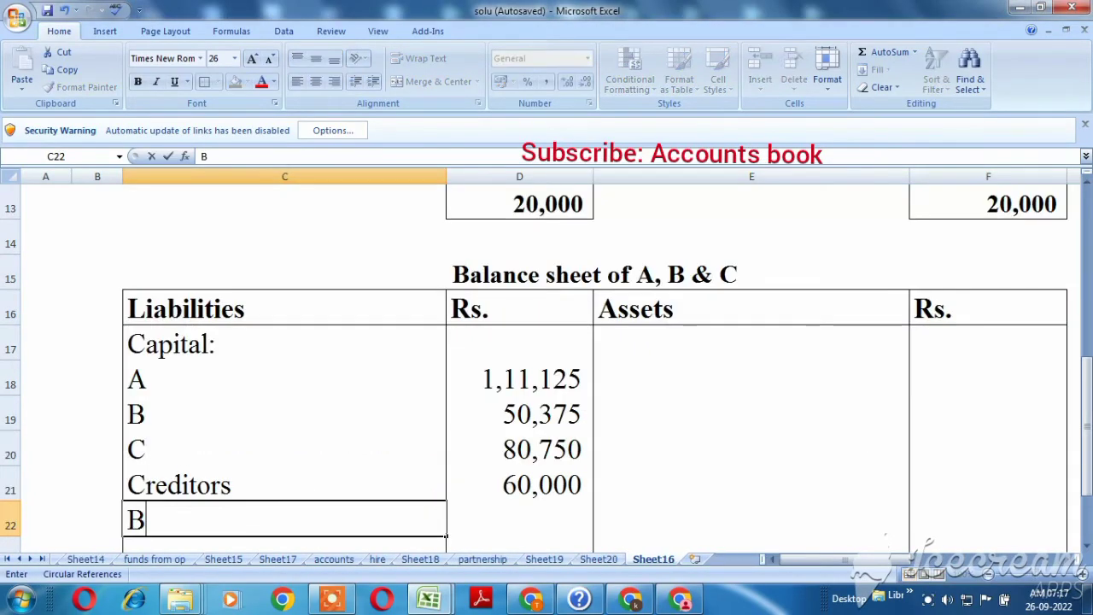
type("ills p")
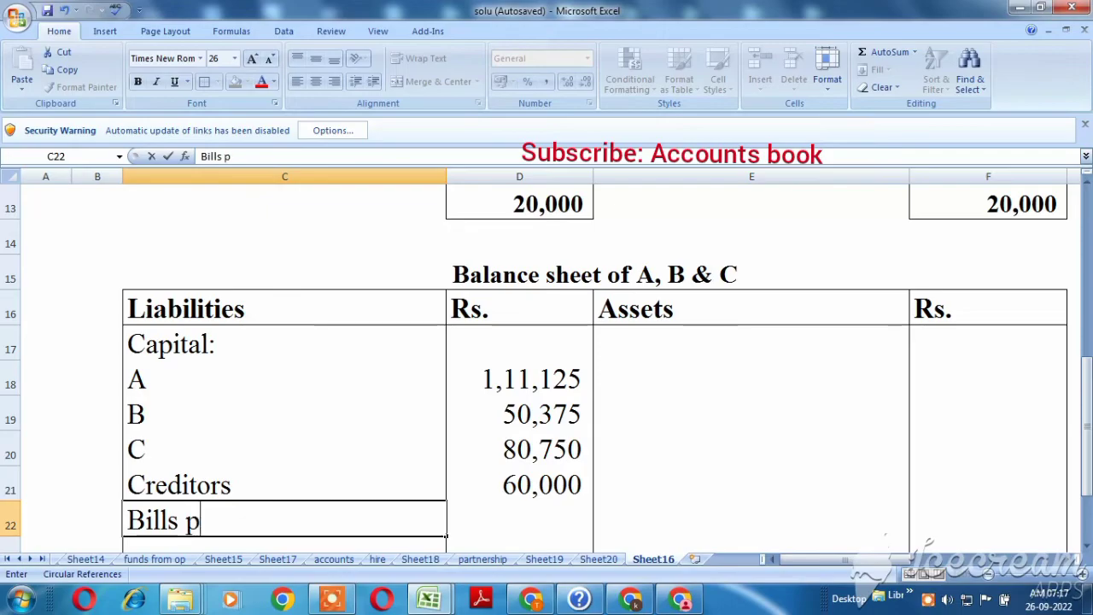
type("ayable")
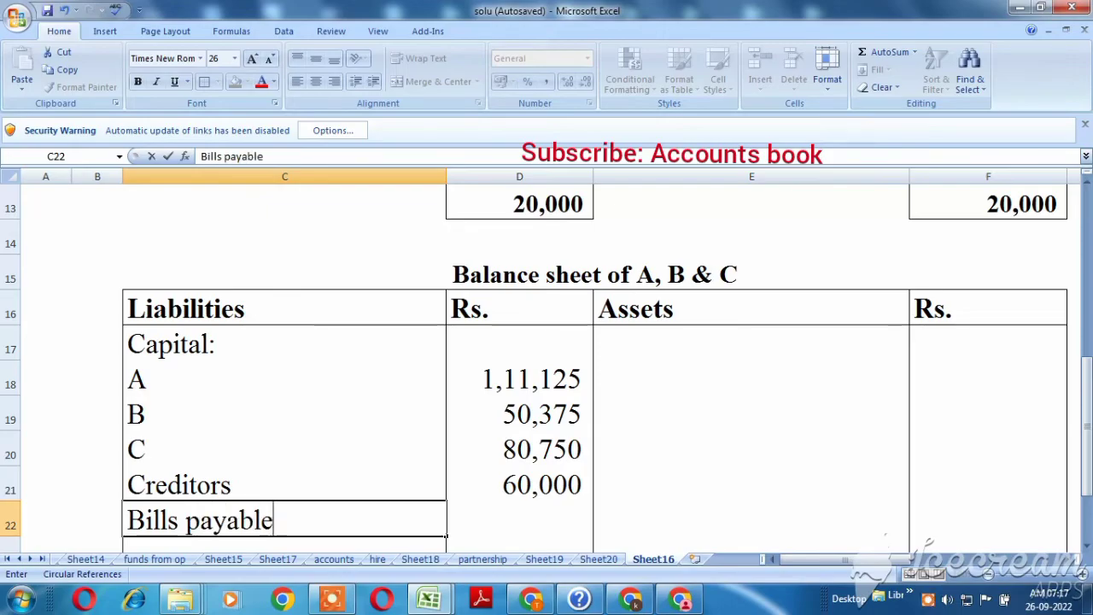
key("Tab")
type("2")
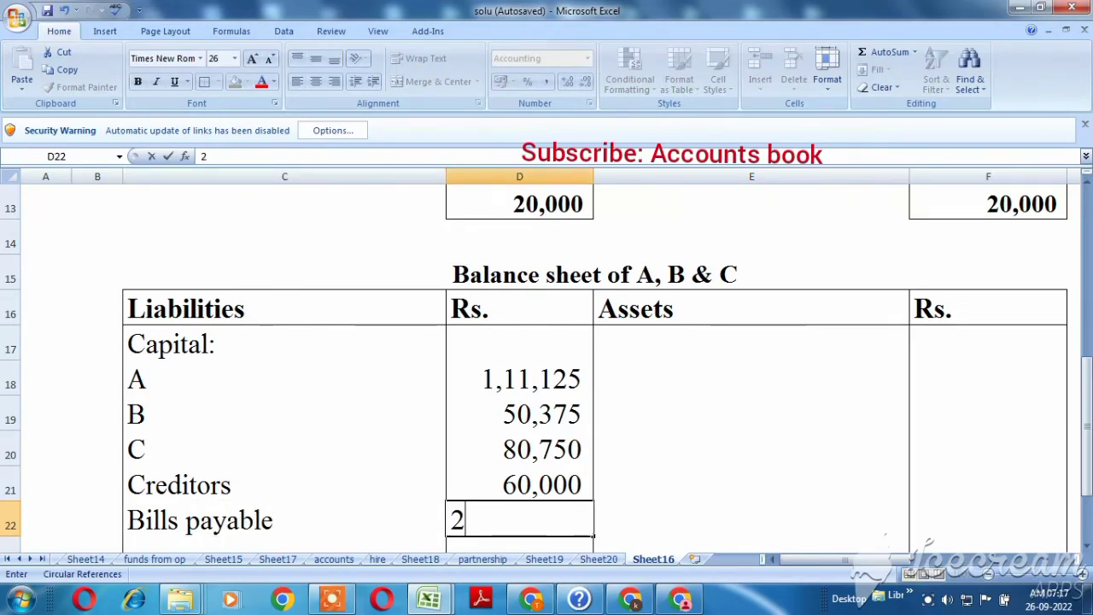
type("0,000")
key("Return")
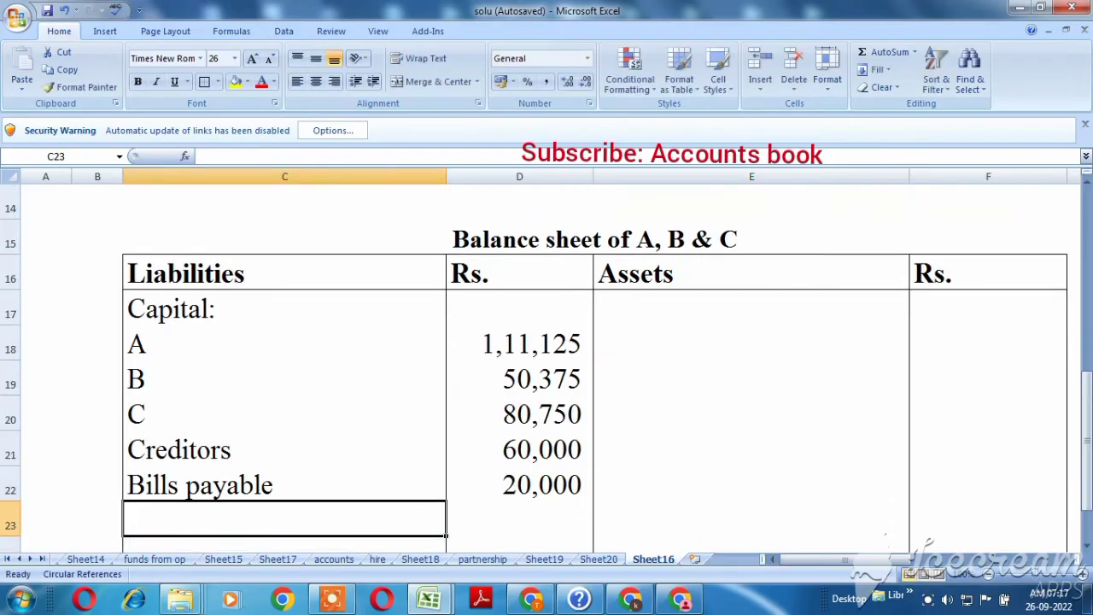
Select the first Assets cell, E17, and switch to the problem workbook to examine the Building entry under Assets
key("Up")
key("Up")
key("Up")
key("Up")
key("Up")
key("Right")
key("Up")
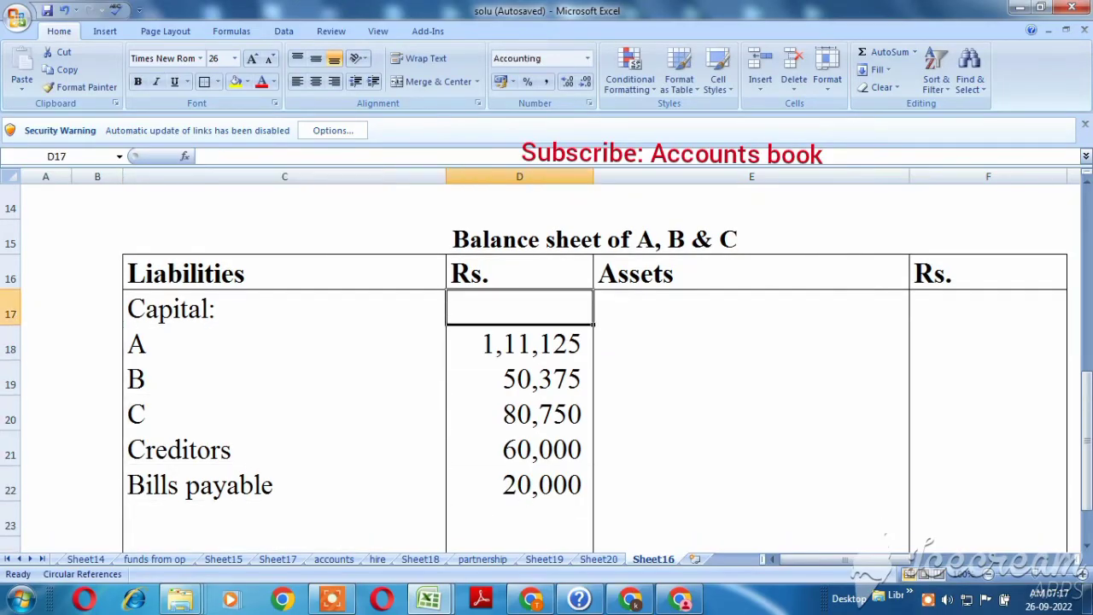
key("Right")
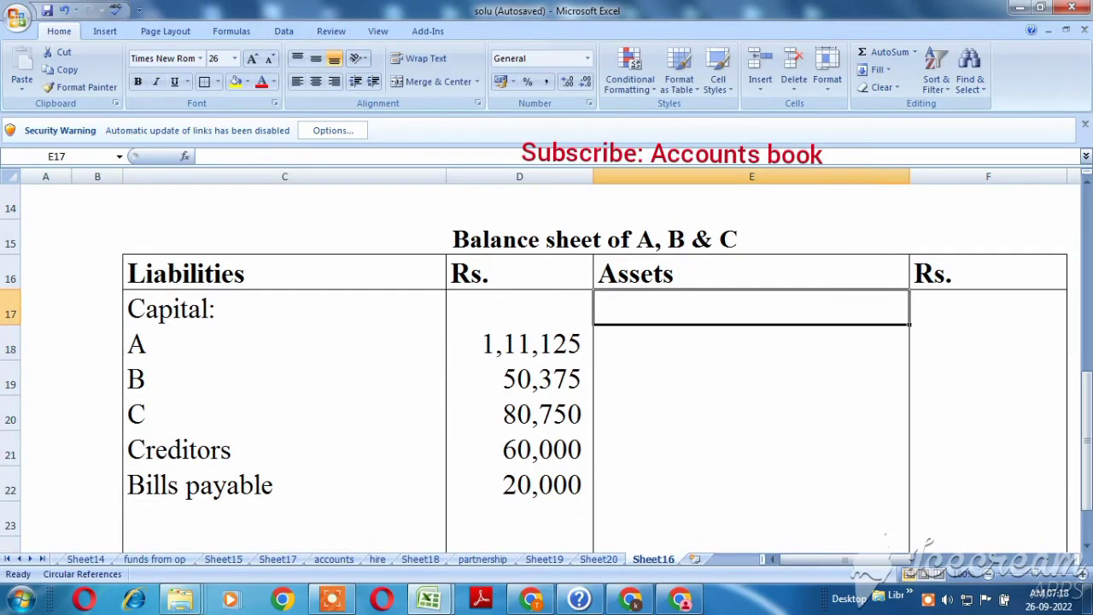
key("ctrl+Tab")
key("Up")
key("Up")
key("Up")
key("Up")
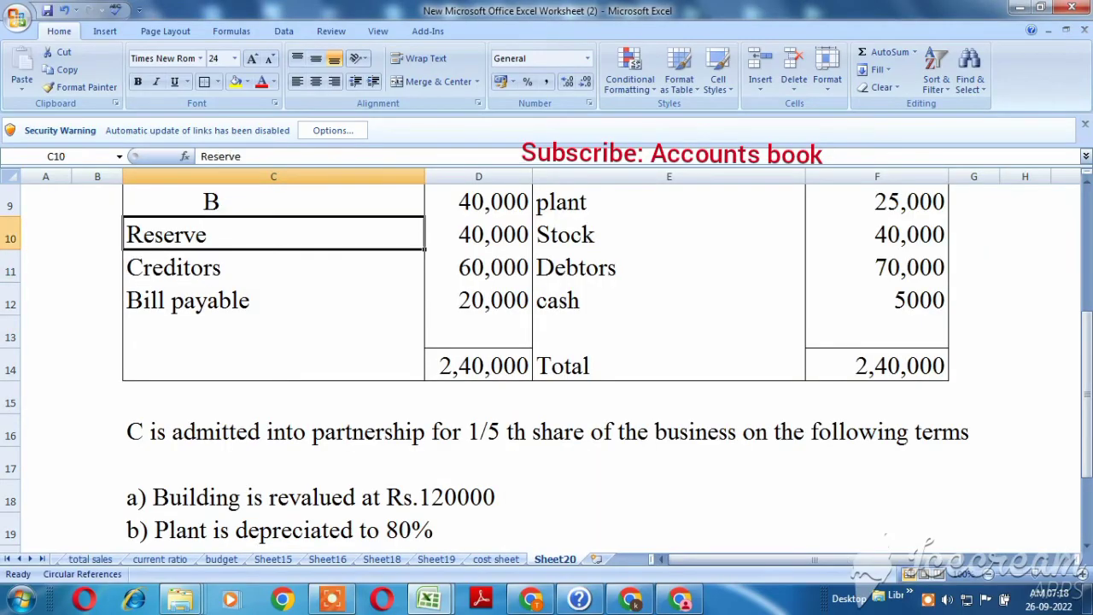
key("Right")
key("Right")
key("Down")
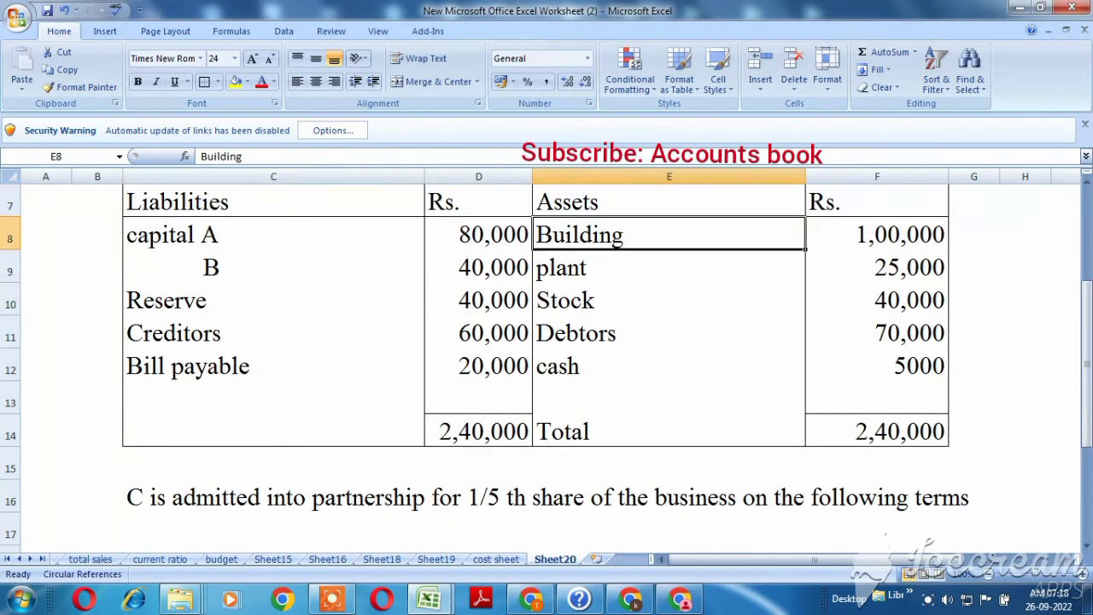
Return to the solu workbook and enter Building as the first asset in E17
key("alt+Tab")
type("b")
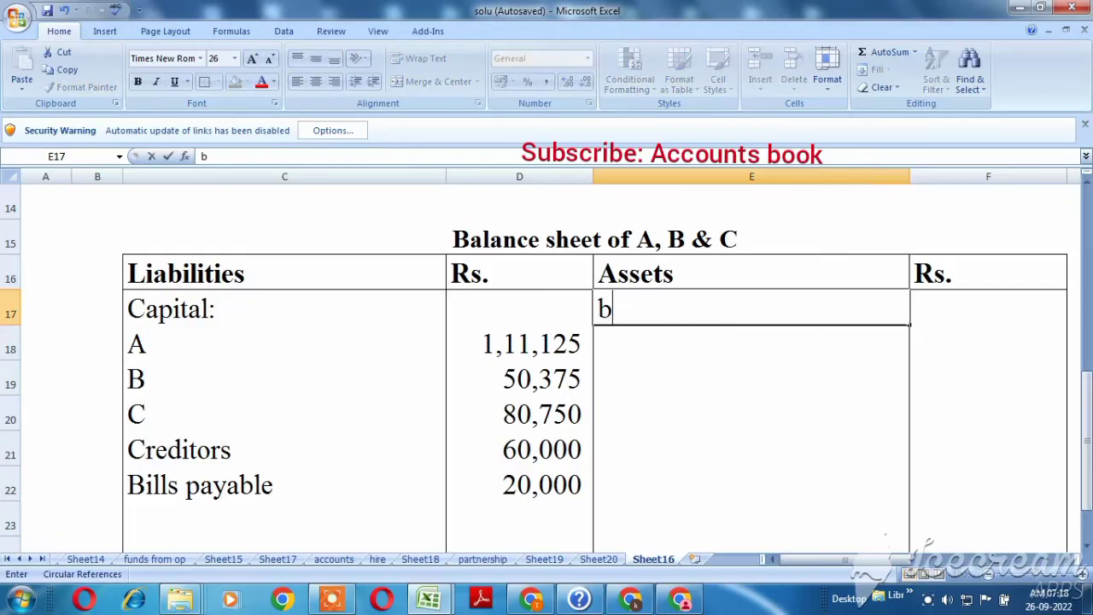
key("BackSpace")
type("b")
key("BackSpace")
type("b")
key("BackSpace")
type("b")
key("BackSpace")
type("Building")
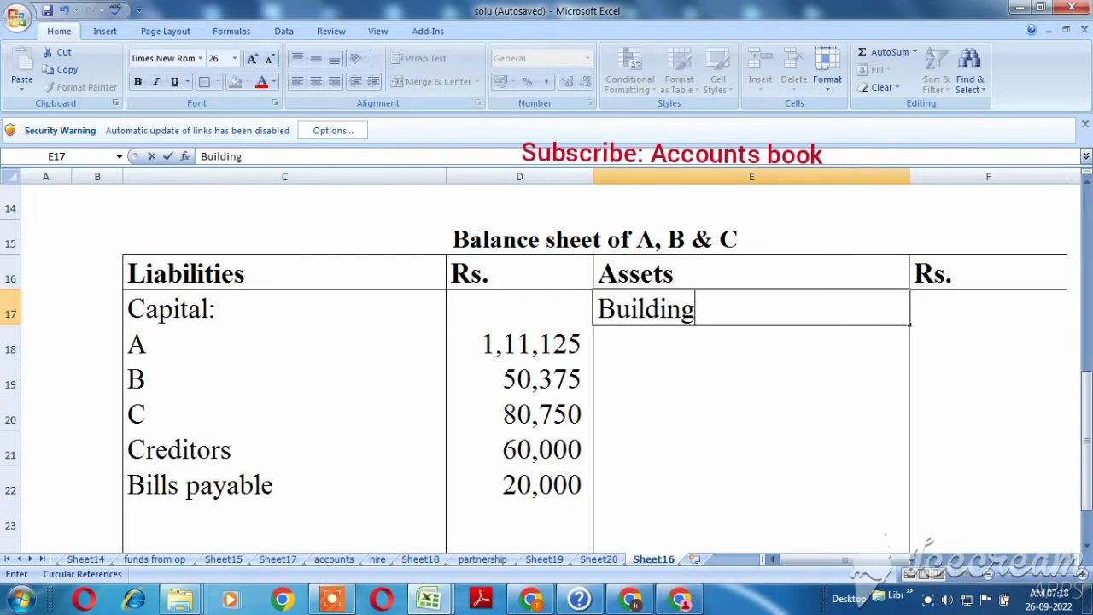
key("Tab")
Switch to the problem workbook and examine the Building's original amount and its revaluation term
key("ctrl+Tab")
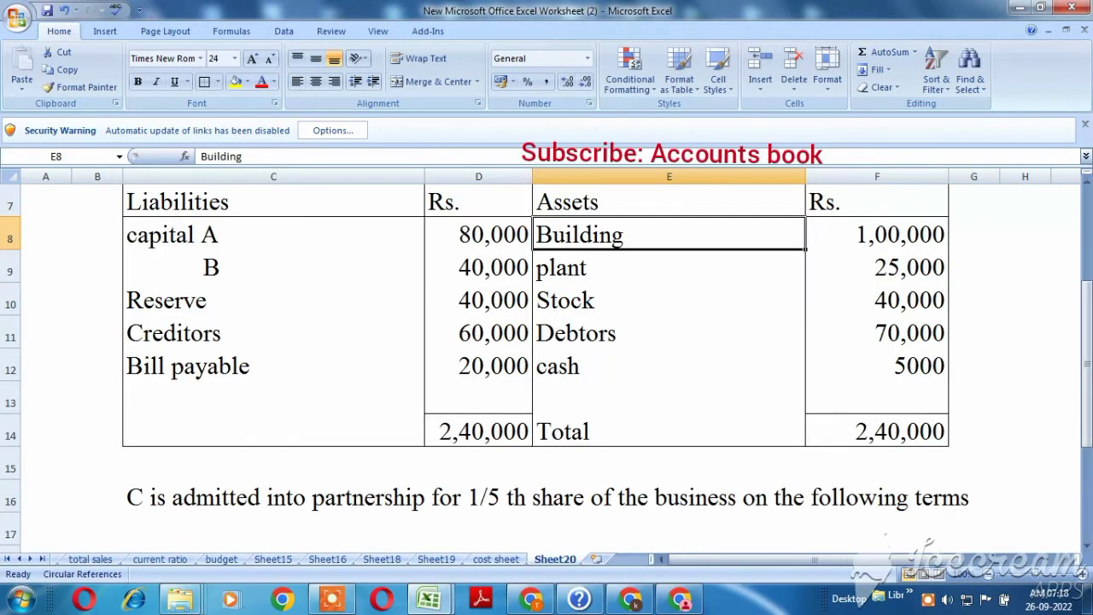
left_click(876, 234)
left_click(876, 268)
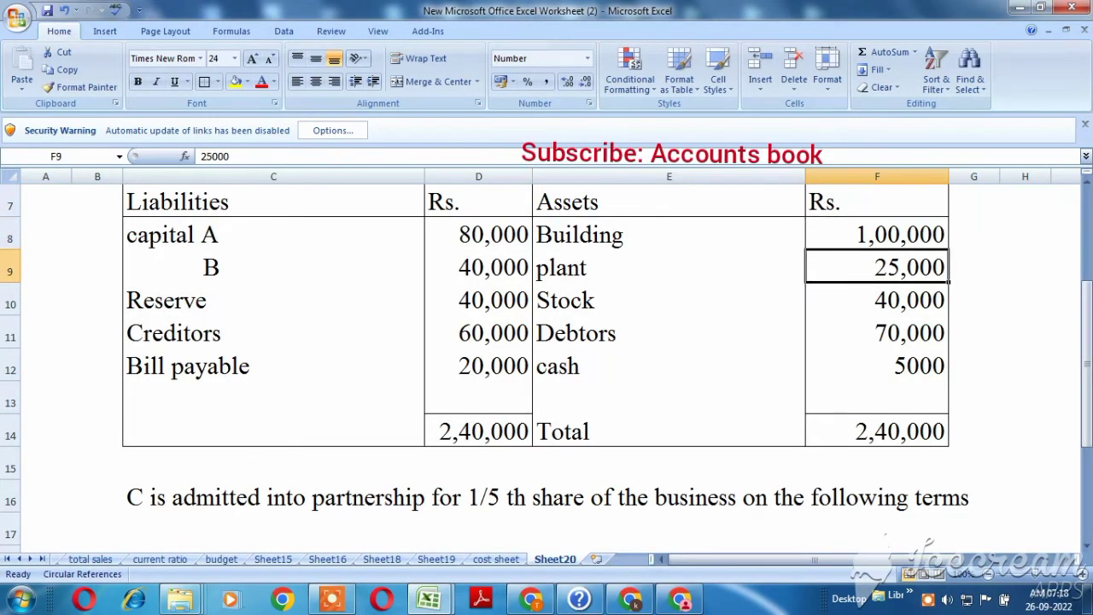
key("Down")
key("Down")
key("Down")
key("Down")
key("Down")
key("Down")
key("Down")
key("Down")
key("Down")
key("Down")
key("Down")
key("Down")
key("Up")
key("Up")
key("Up")
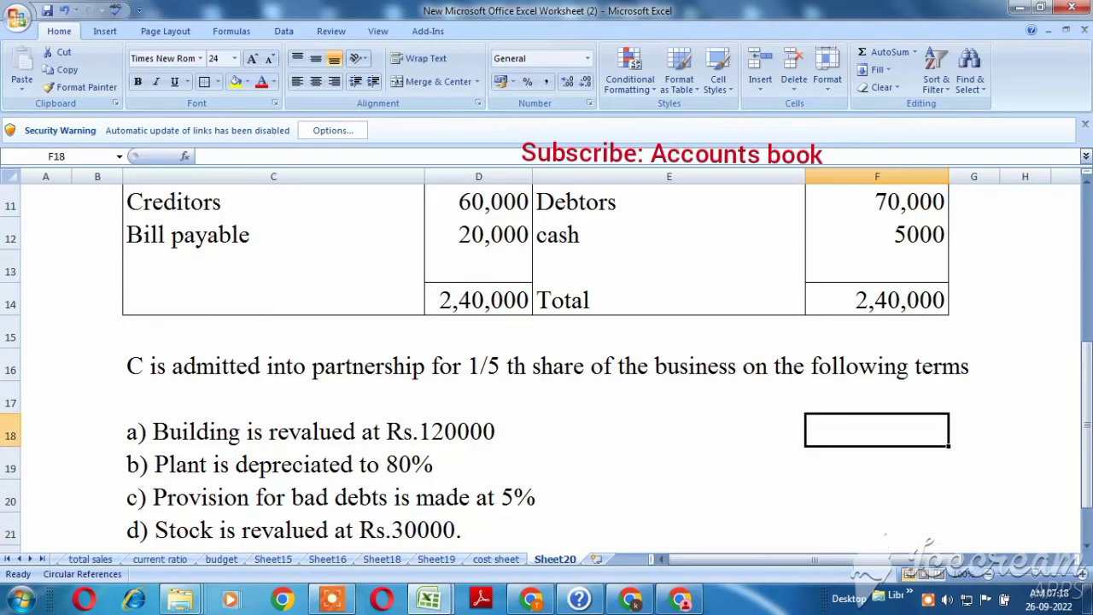
key("Left")
key("Left")
key("Left")
Return to solu and enter 120000 in F17 as the Building amount
key("alt+Tab")
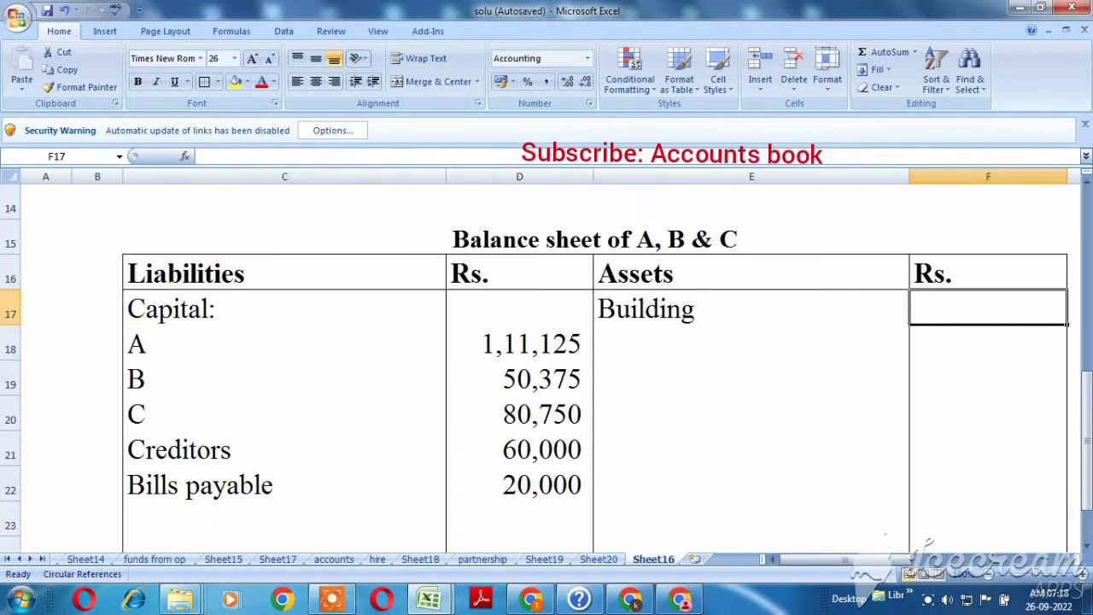
type("120000")
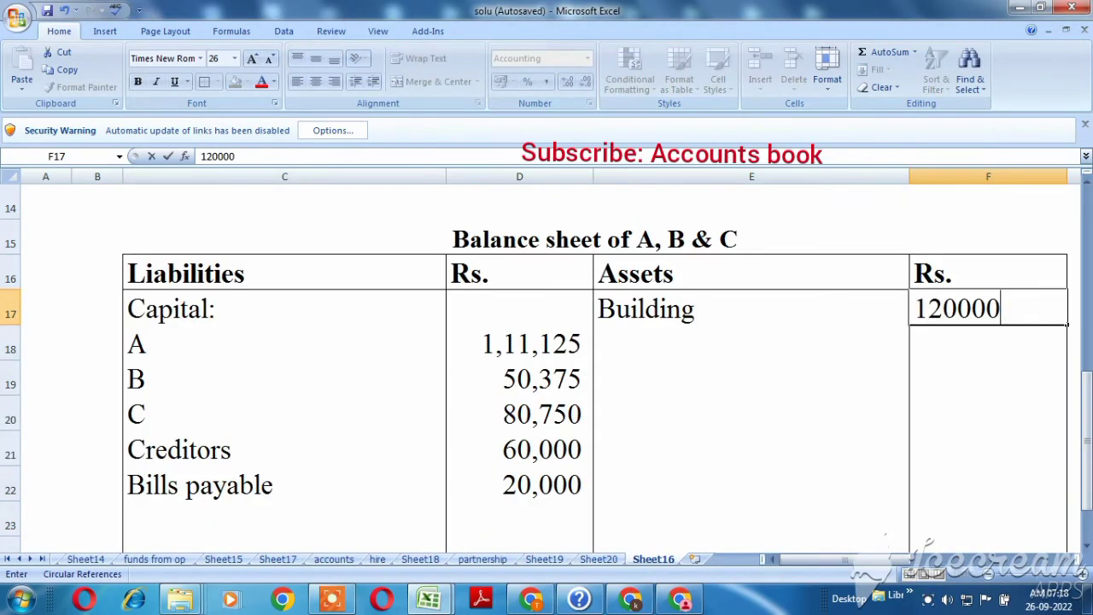
key("Return")
key("Left")
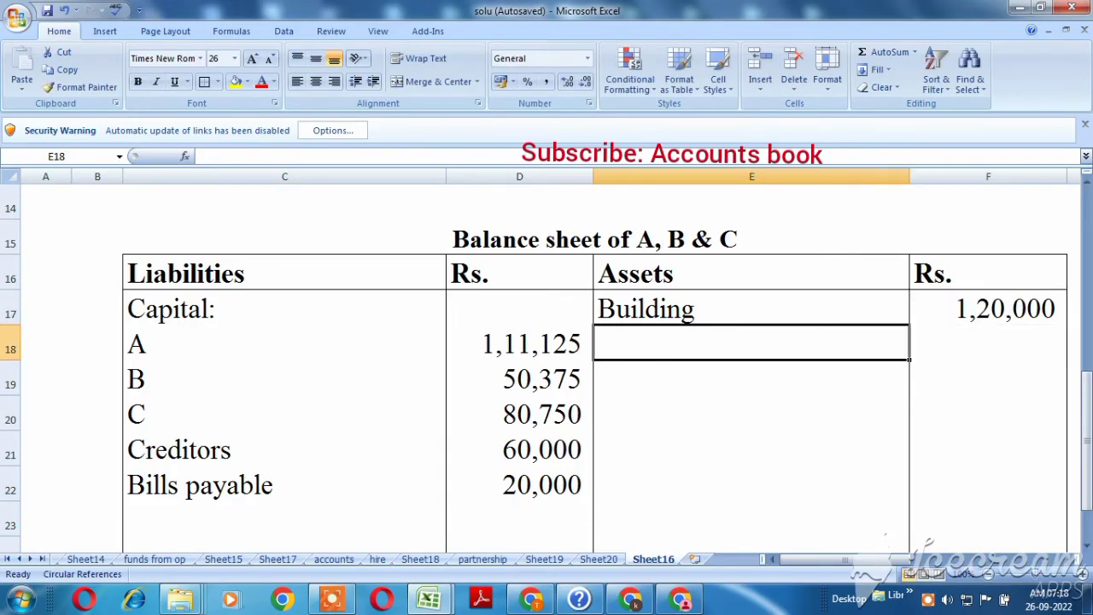
Switch to the problem workbook and check which asset follows Building in the original balance sheet
key("alt+Tab")
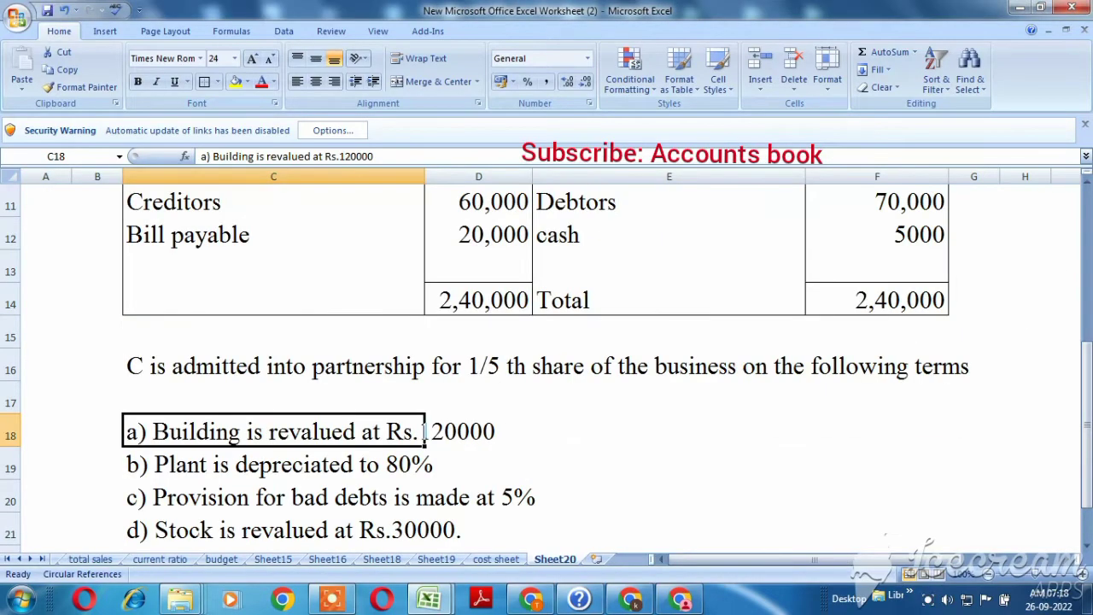
key("Right")
key("Right")
key("Up")
key("Up")
key("Up")
key("Up")
key("Up")
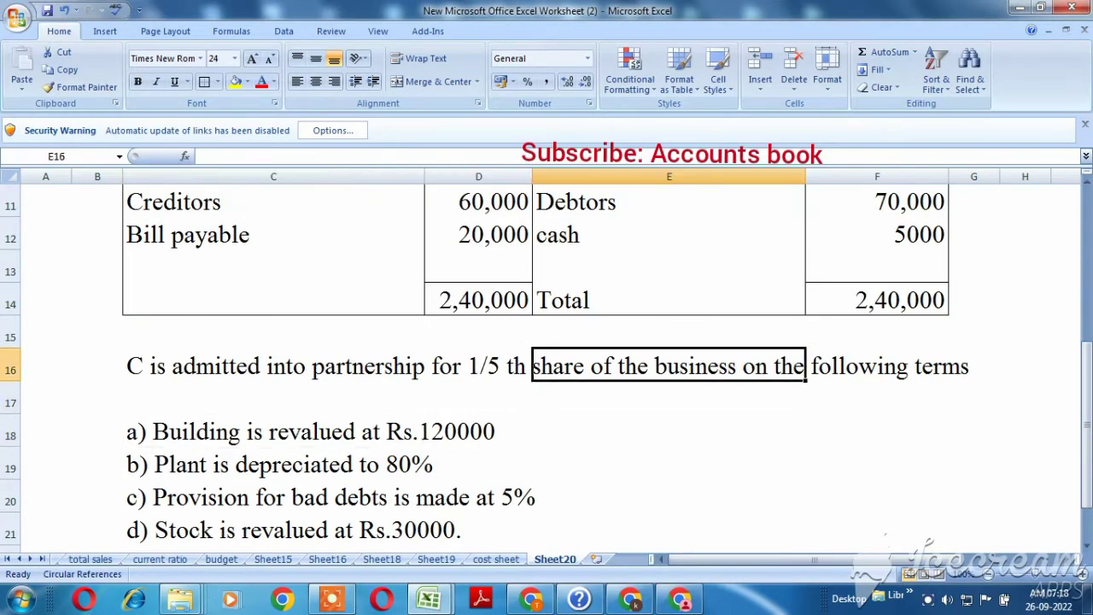
key("Up")
key("Up")
key("Up")
key("Up")
key("Up")
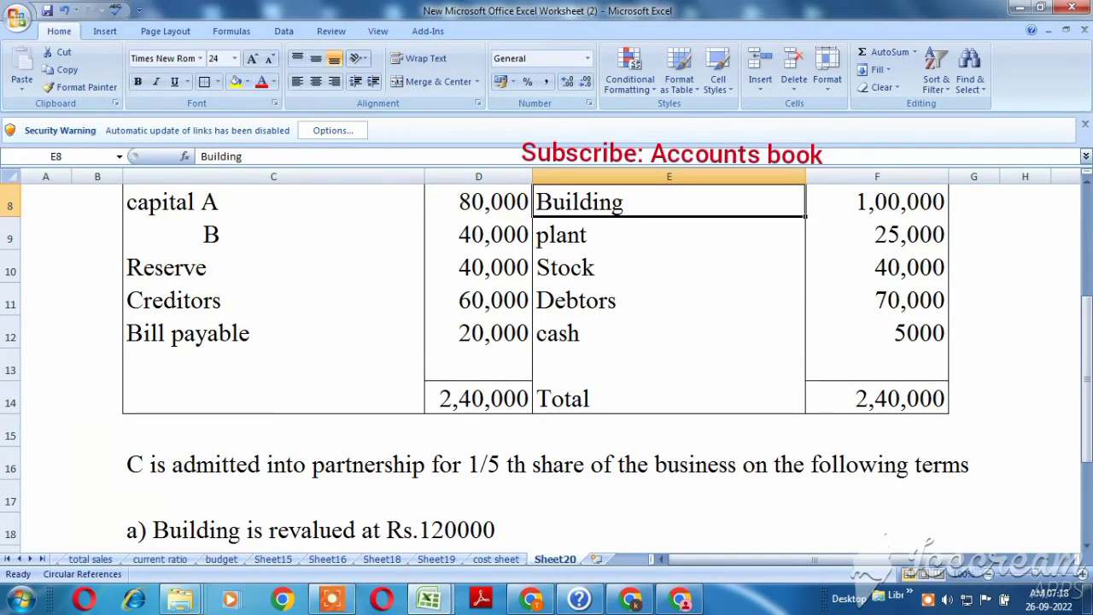
key("Down")
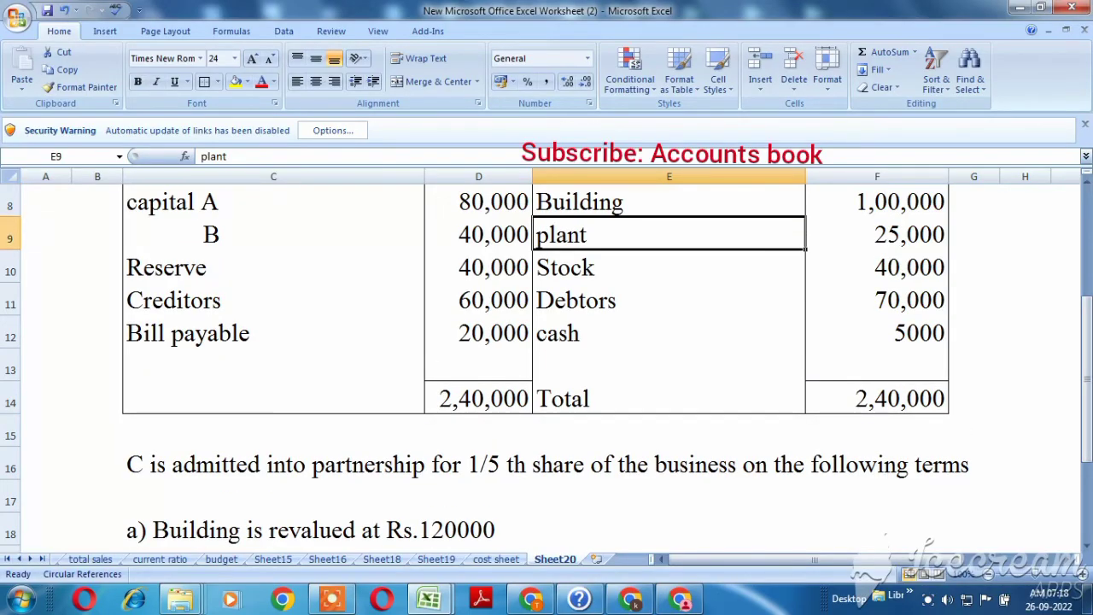
Return to solu and enter Plant in E18 below Building
key("alt+Tab")
type("Plan")
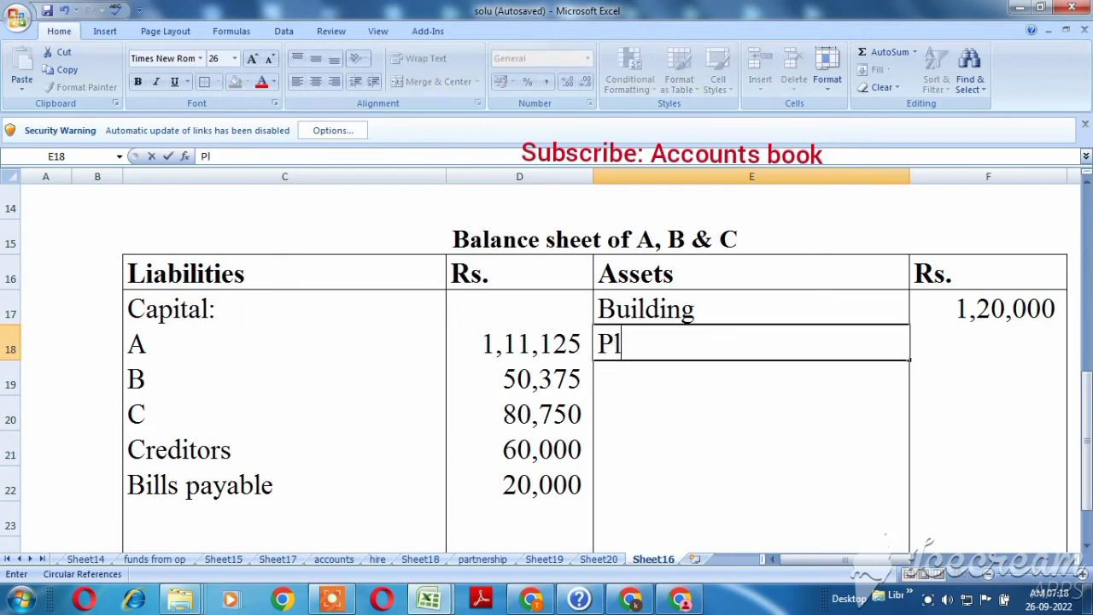
type("t")
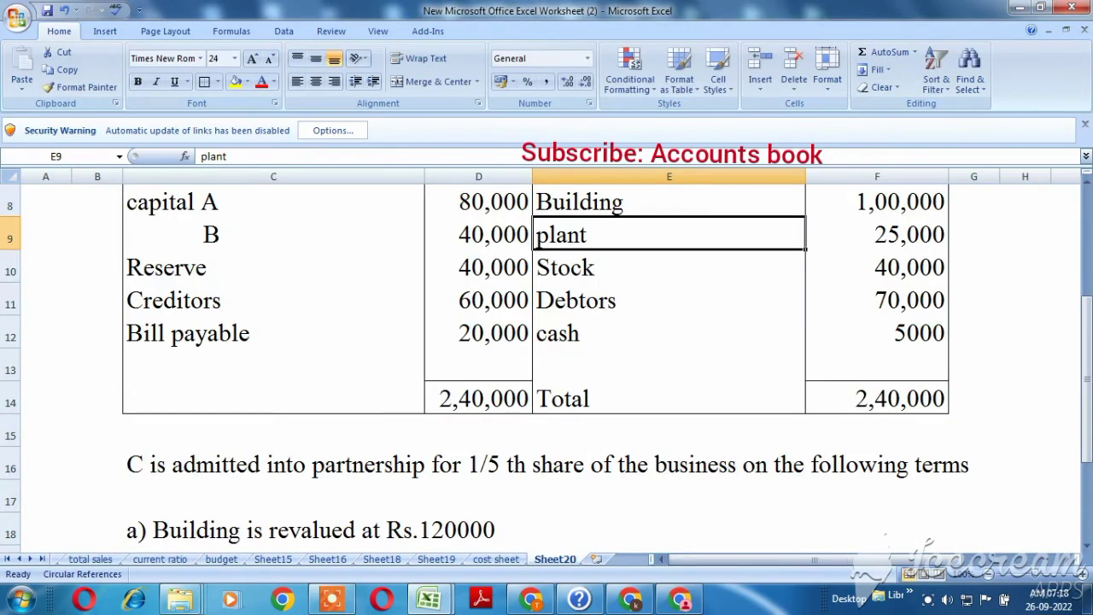
Examine the Plant's original amount and its depreciation term in the problem workbook
left_click(877, 234)
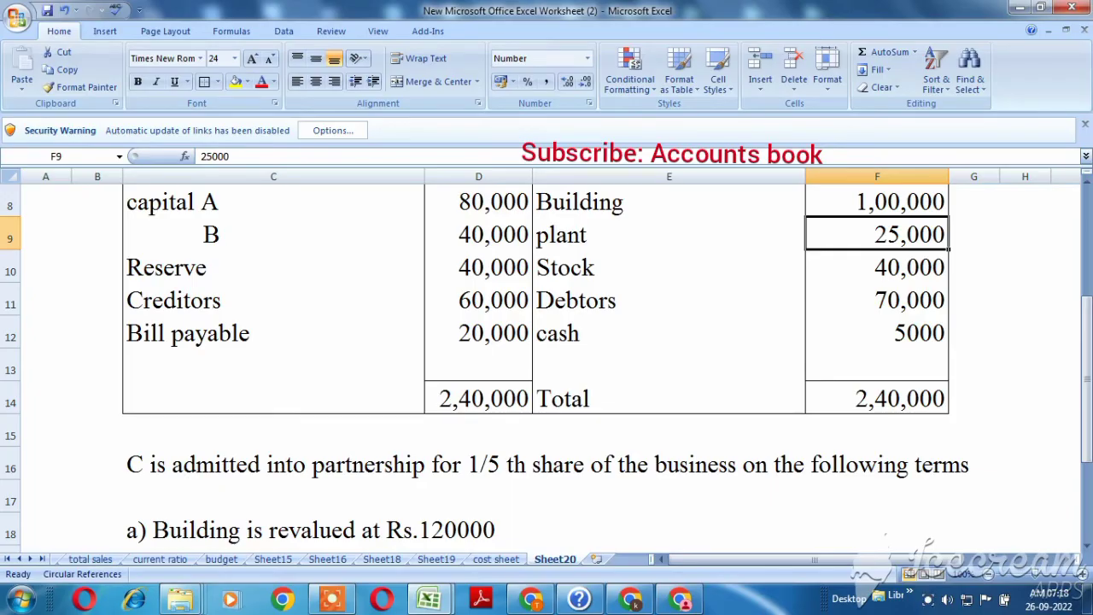
left_click(876, 267)
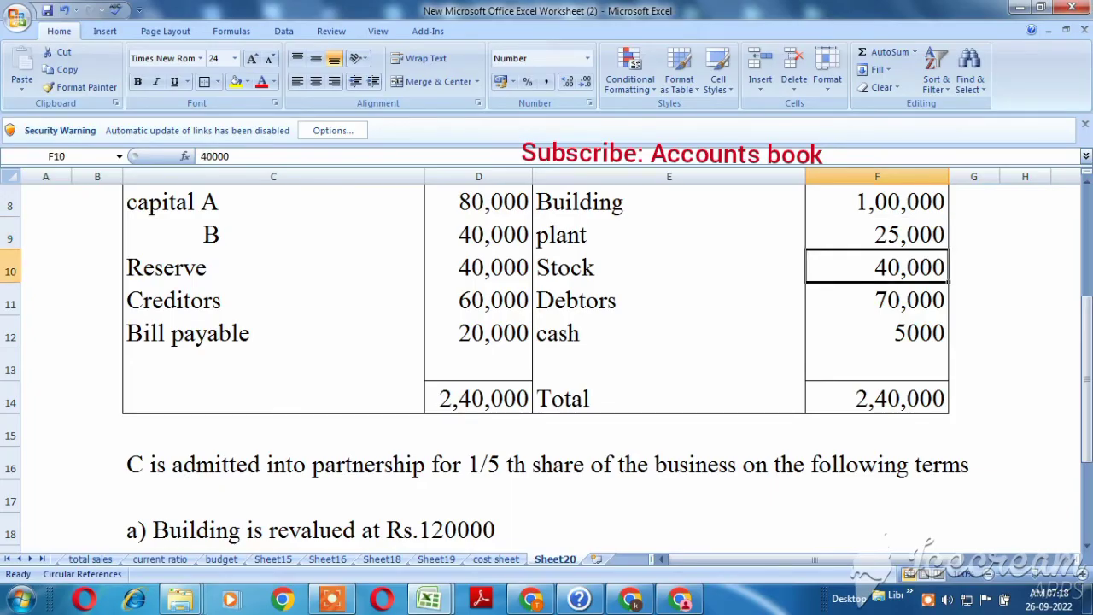
key("Down")
key("Down")
key("Down")
key("Down")
key("Down")
key("Down")
key("Down")
key("Down")
key("Down")
key("Left")
key("Left")
key("Left")
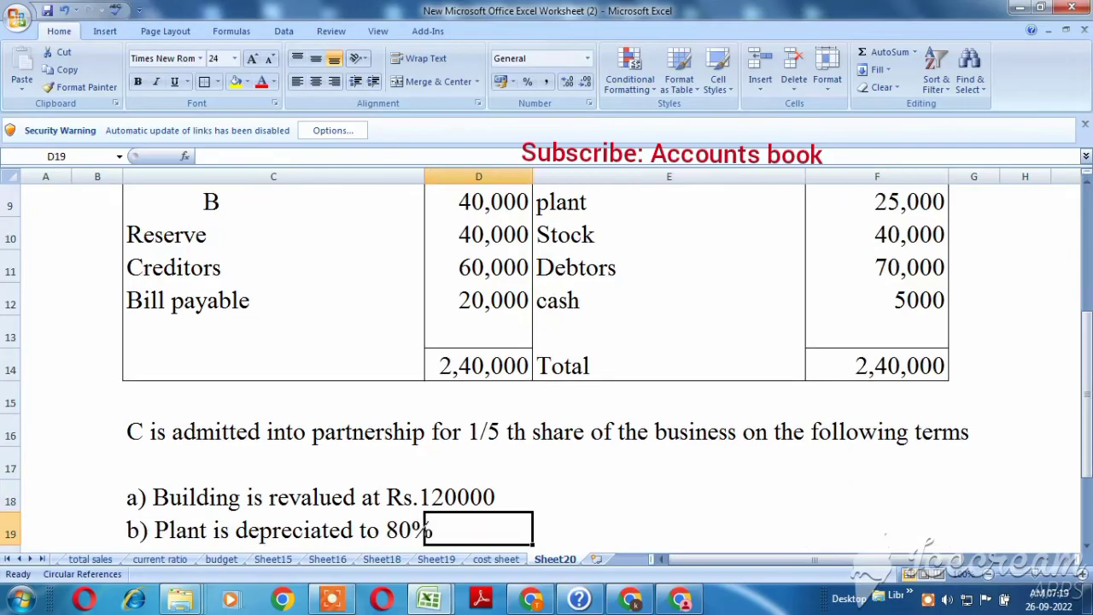
Return to solu and enter 20000 in F18 as the Plant amount
key("alt+Tab")
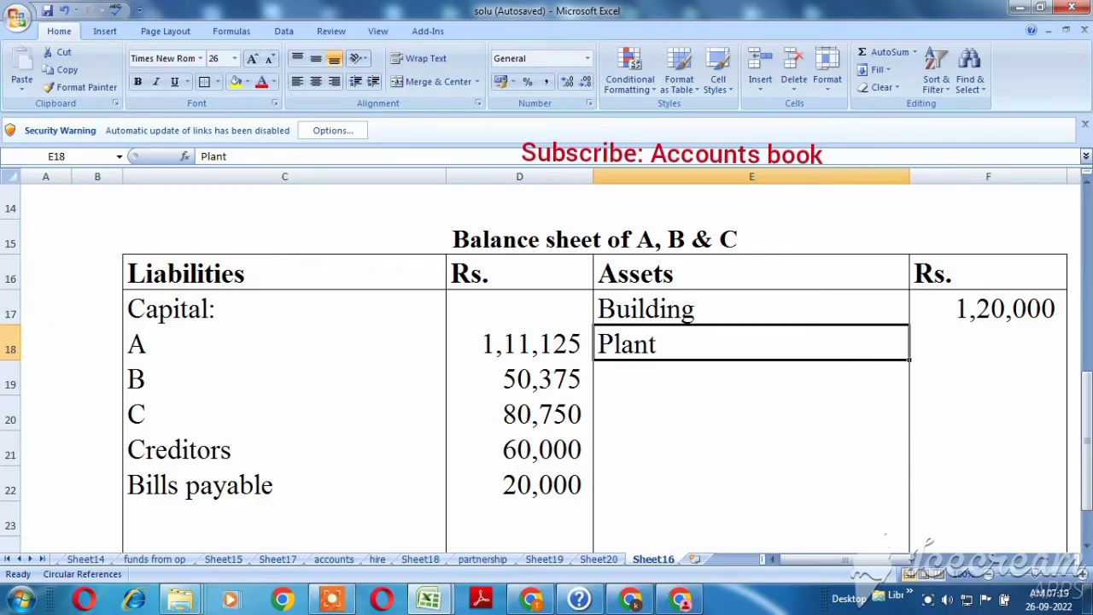
key("Right")
type("20000")
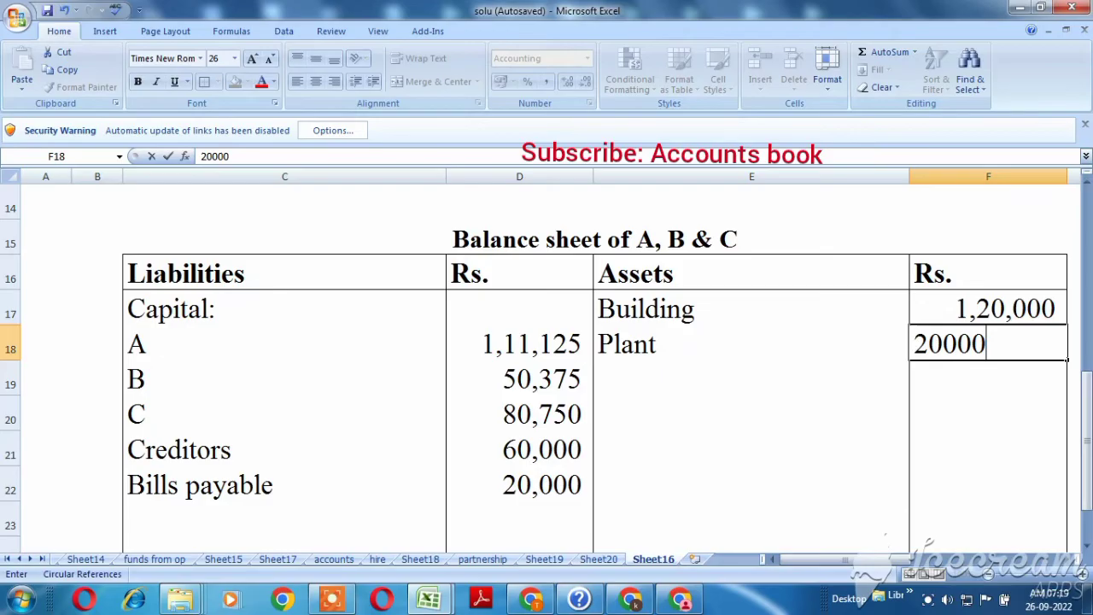
key("Return")
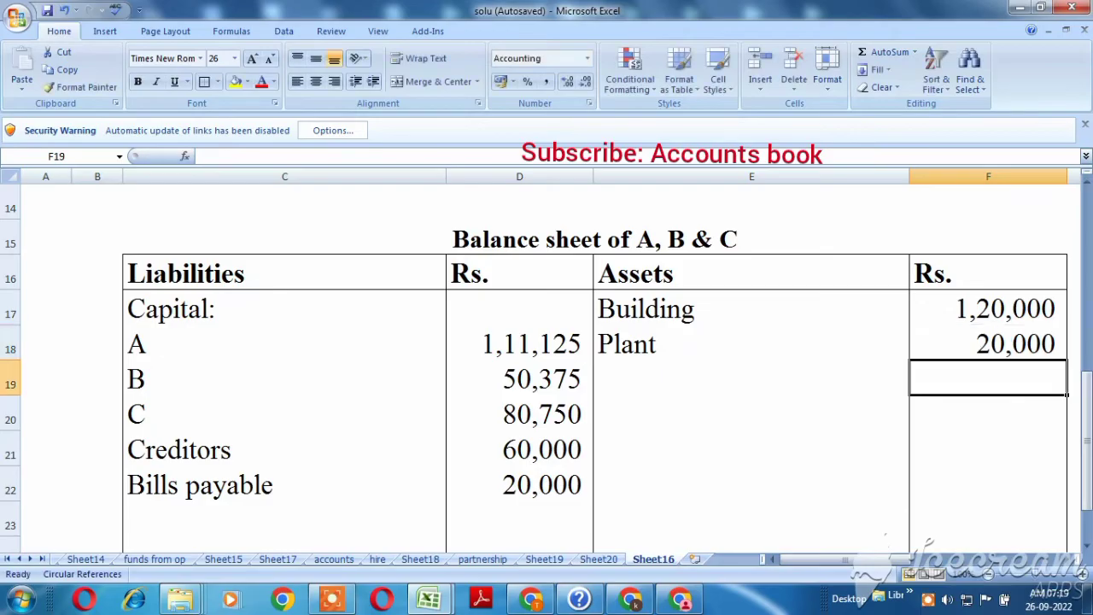
key("Left")
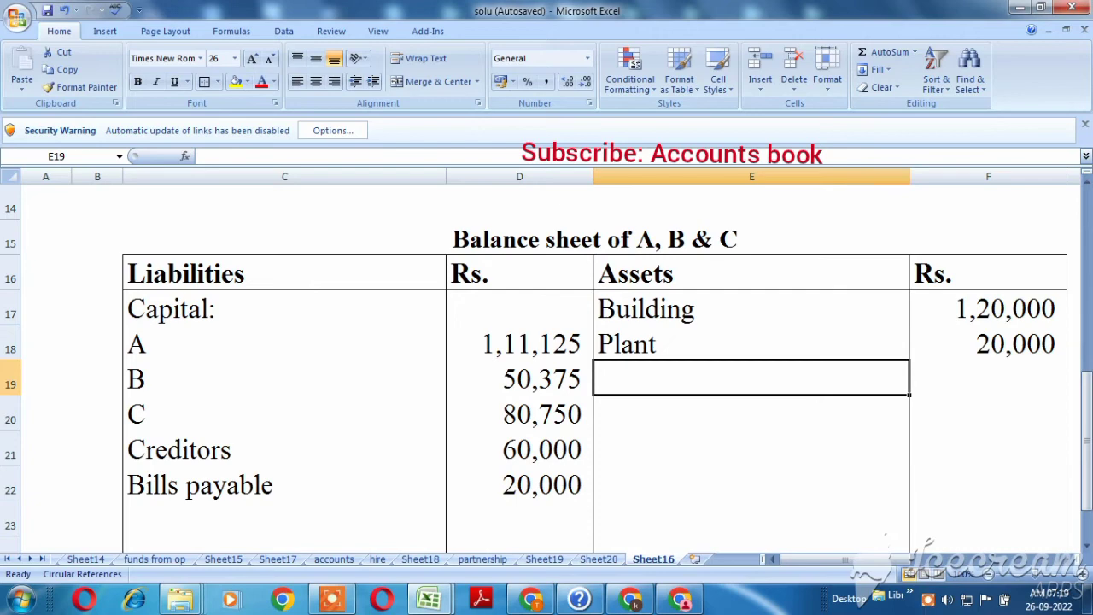
key("alt+Tab")
key("Down")
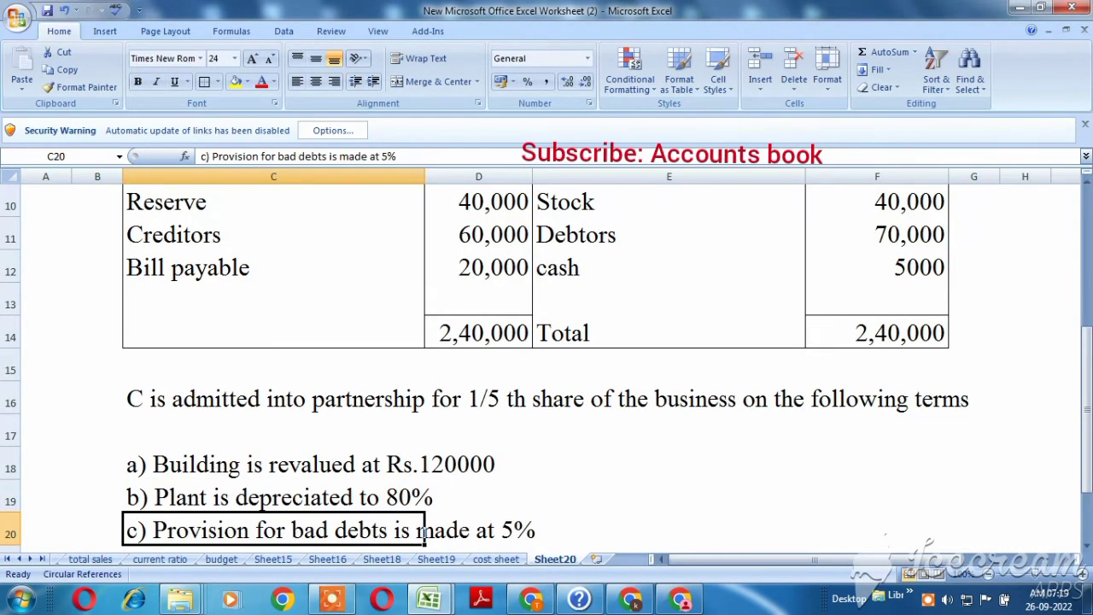
key("ctrl+Tab")
type("P")
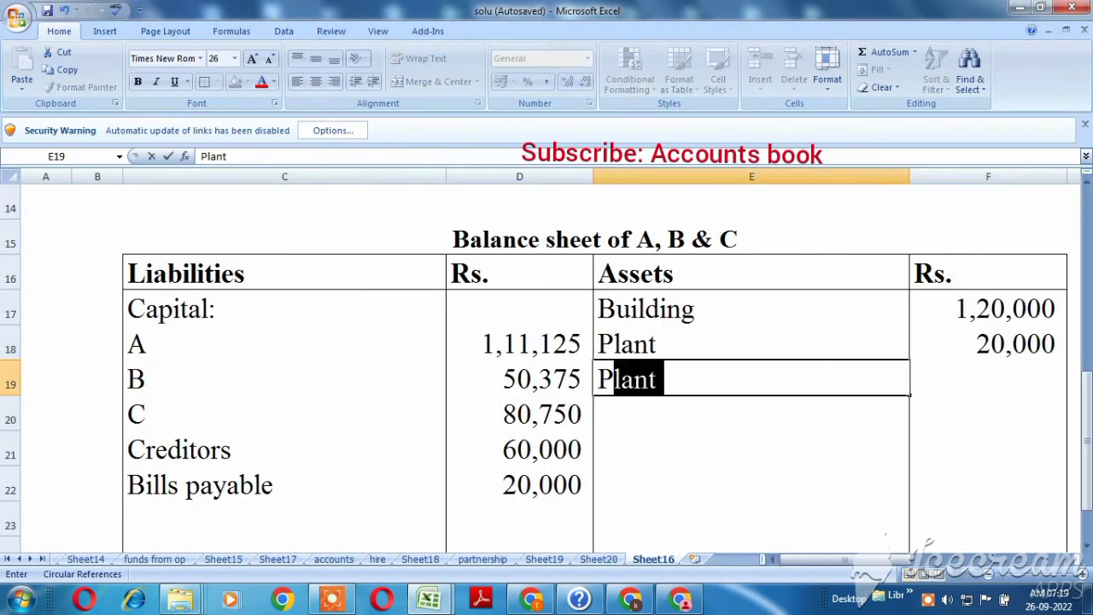
type("ro")
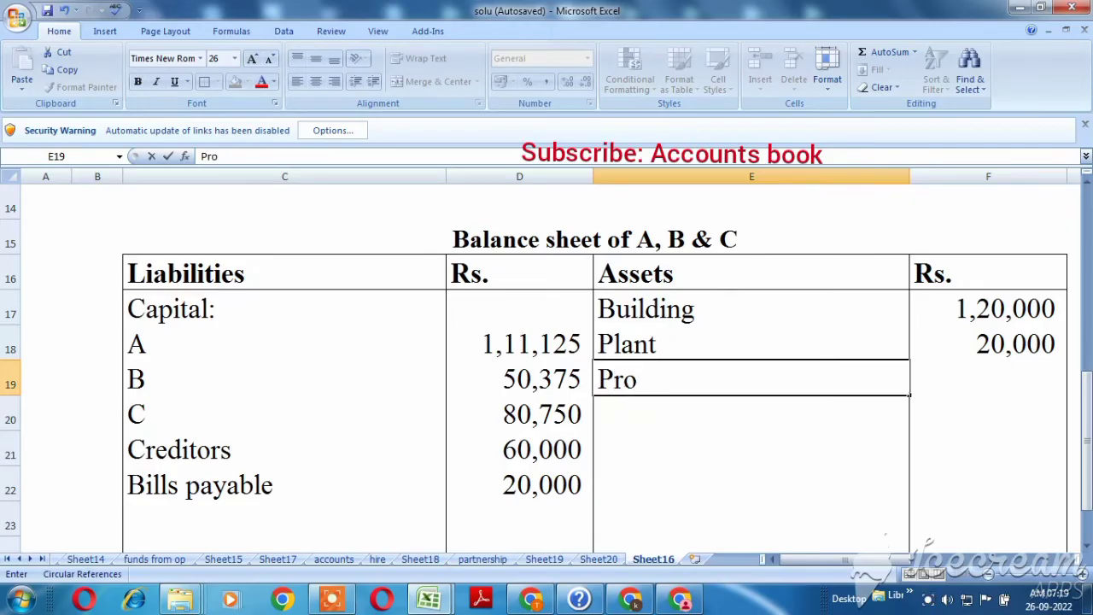
key("BackSpace")
key("BackSpace")
key("BackSpace")
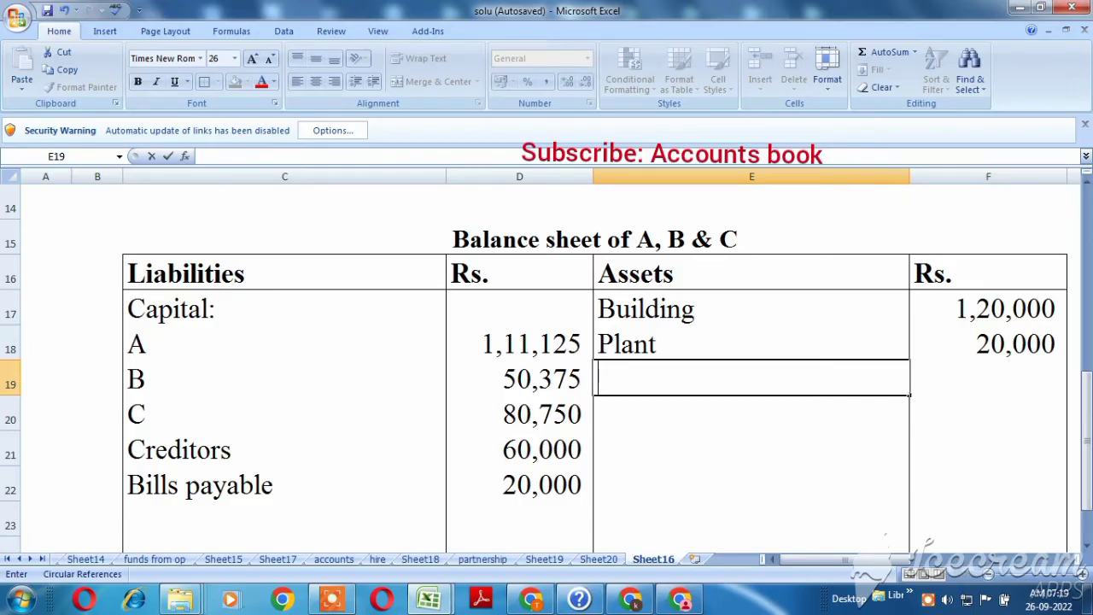
Enter Stock in E19 of solu and review the original assets and admission terms in the problem workbook
type("Stock")
key("Tab")
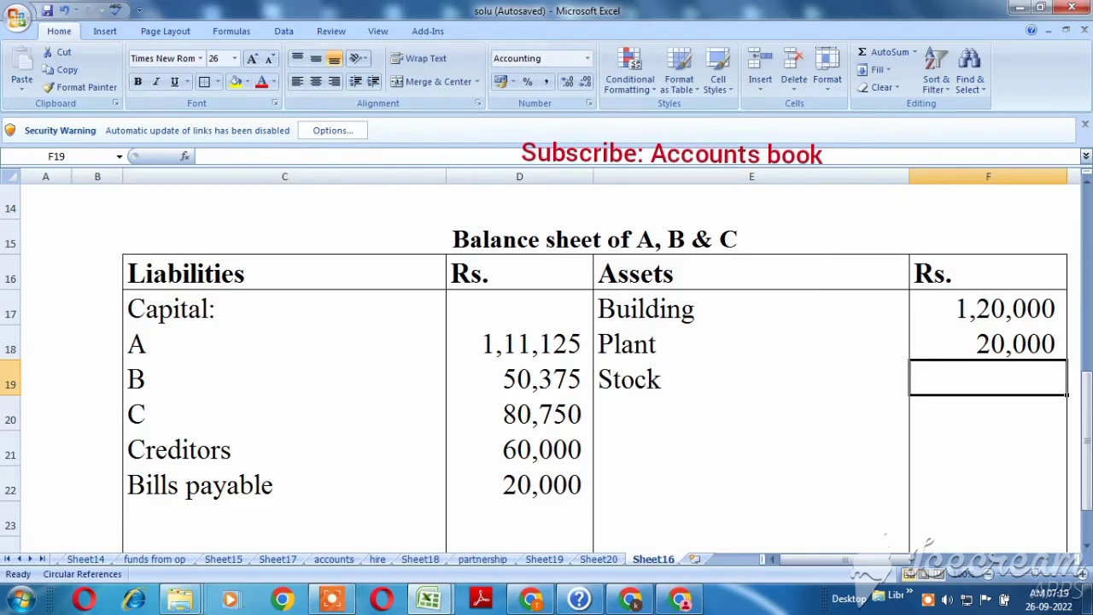
key("alt+Tab")
left_click(274, 497)
key("Up")
key("Up")
key("Up")
key("Up")
key("Up")
key("Up")
key("Up")
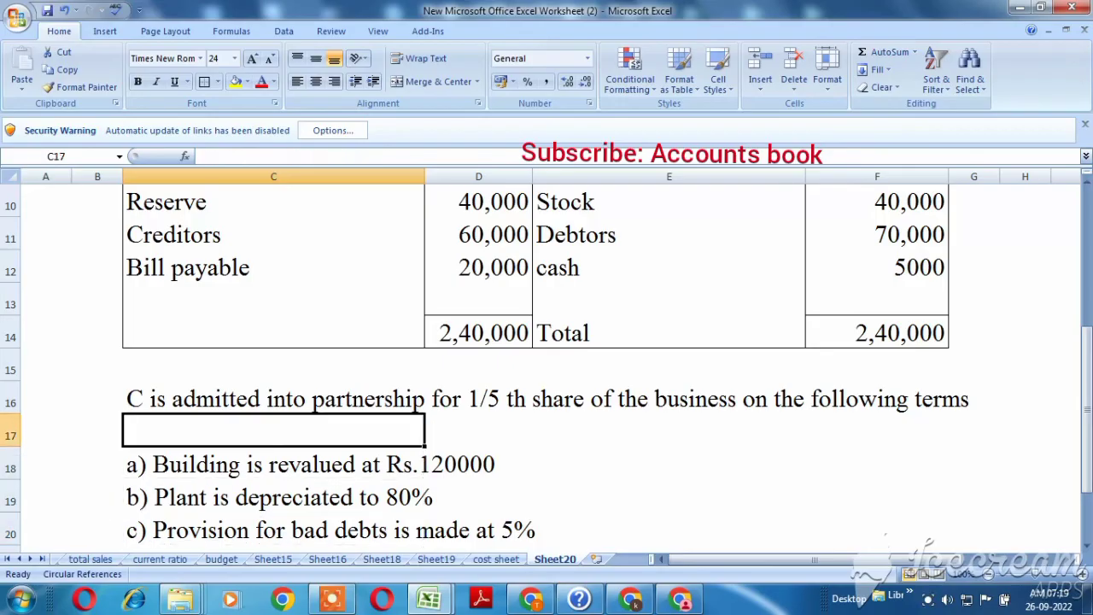
key("Right")
key("Right")
key("Up")
key("Up")
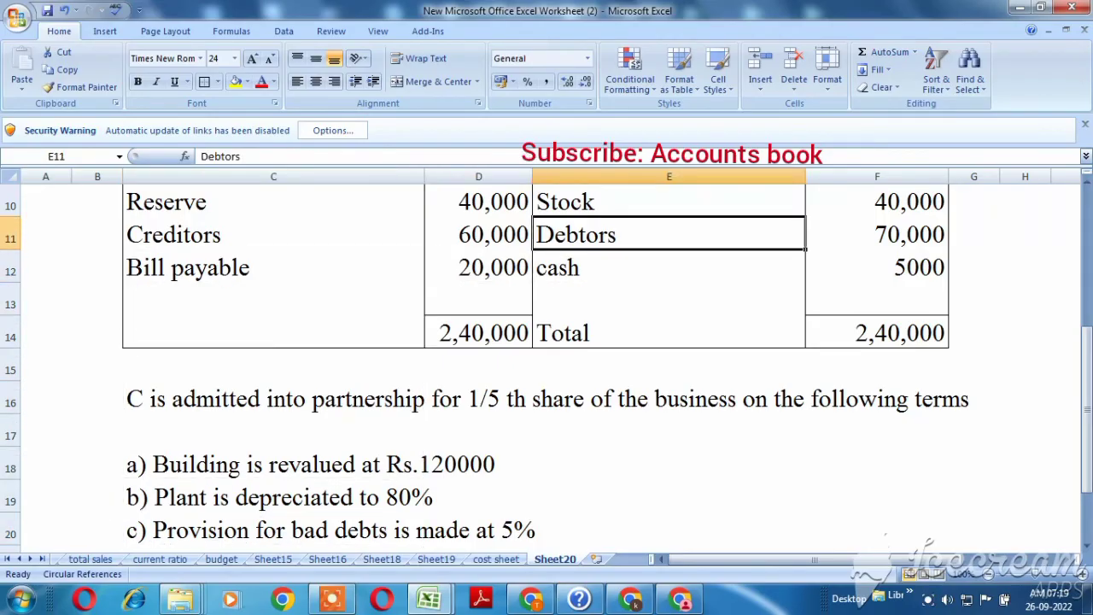
key("Down")
Return to solu and enter 30000 in F19 as the Stock amount
key("alt+Tab")
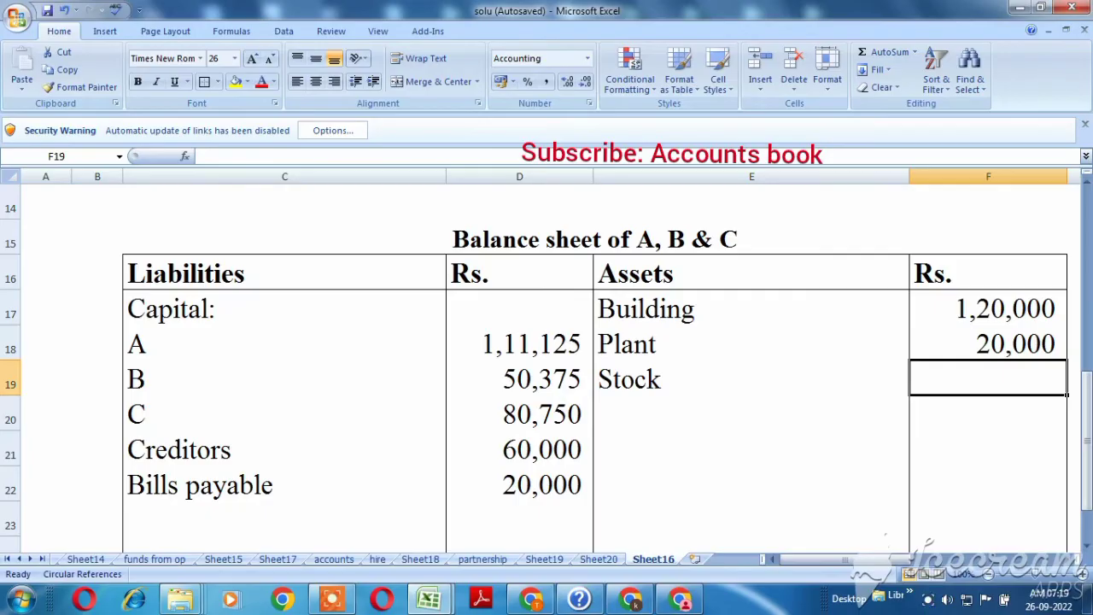
type("30000")
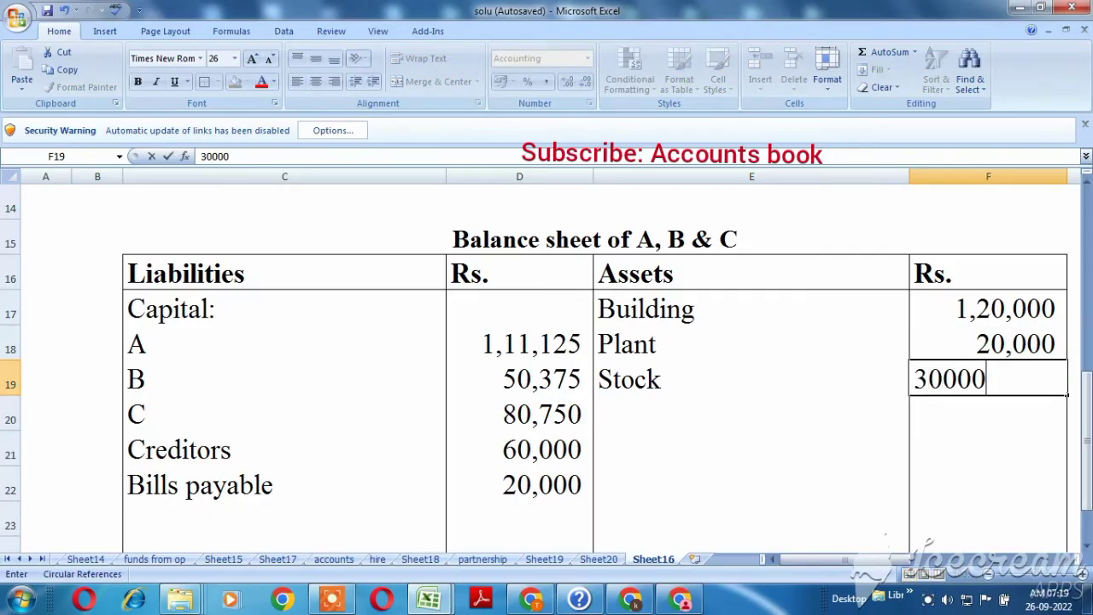
key("Return")
left_click(751, 413)
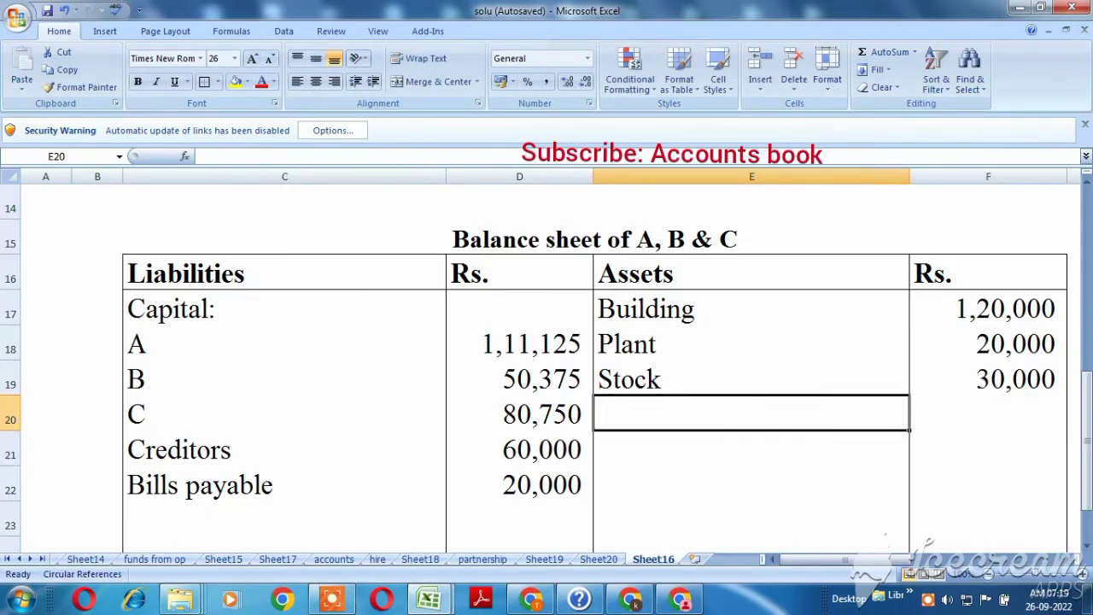
Switch to the problem workbook and examine the Debtors entry and the admission terms, including the provision for bad debts
key("ctrl+Tab")
left_click(668, 267)
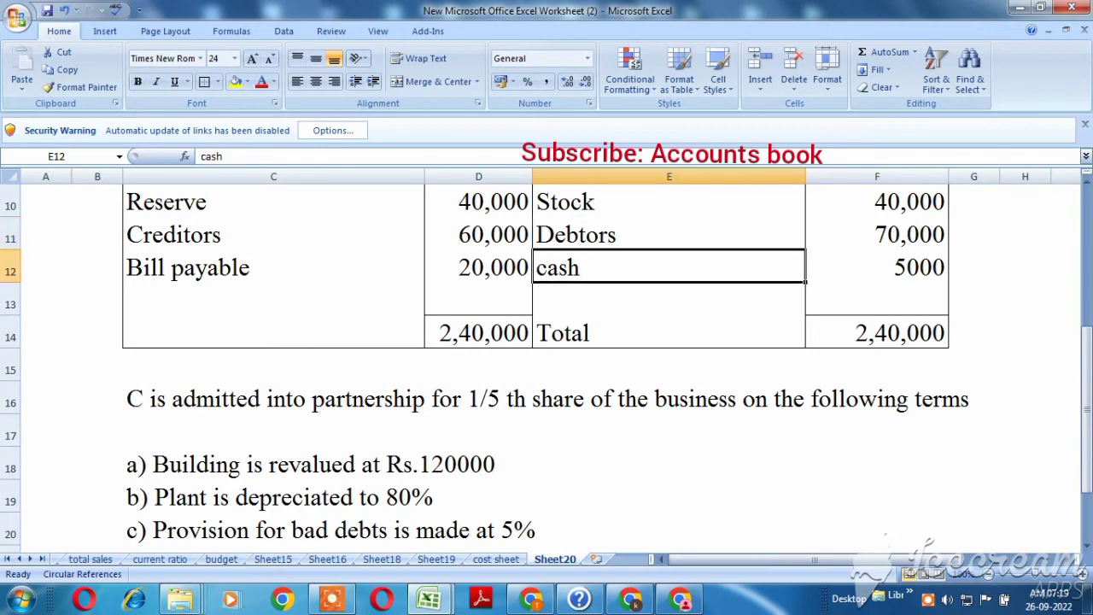
key("Down")
key("Down")
key("Down")
key("Down")
key("Down")
key("Down")
key("Down")
key("Down")
key("Down")
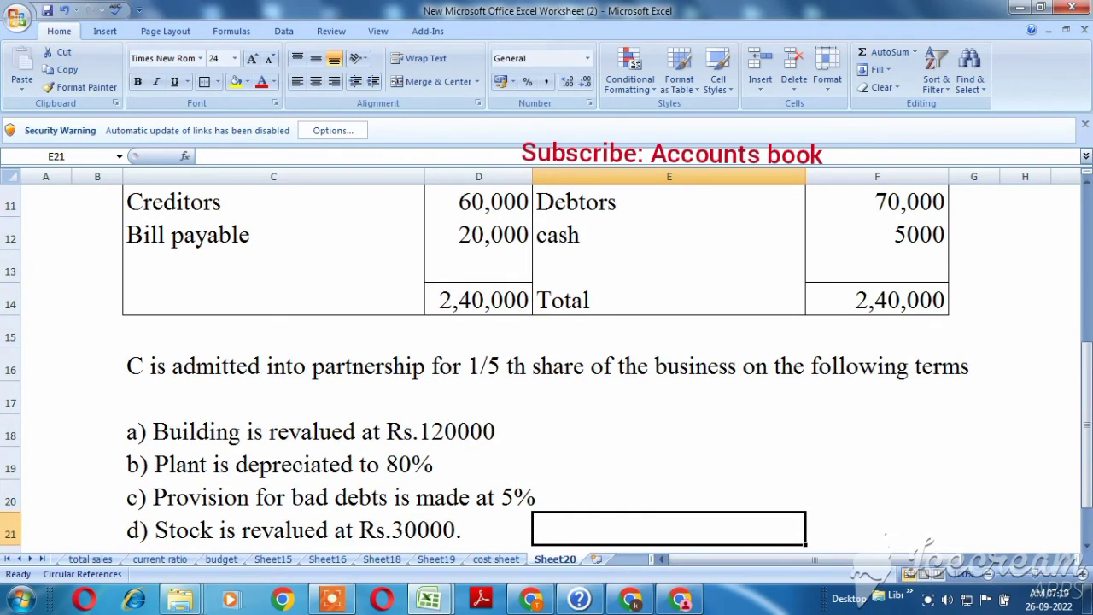
key("Up")
key("Up")
key("Up")
key("Up")
key("Up")
key("Up")
key("Up")
key("Up")
key("Up")
key("Up")
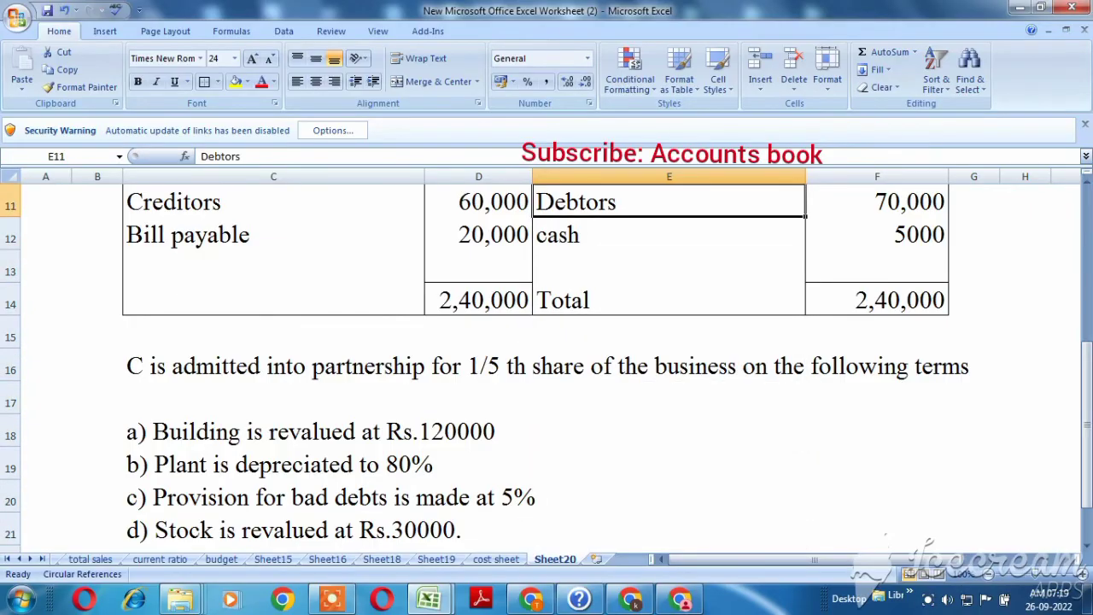
Return to solu and enter Debt in E20, below Stock in the balance sheet's Assets column
key("alt+Tab")
type("D")
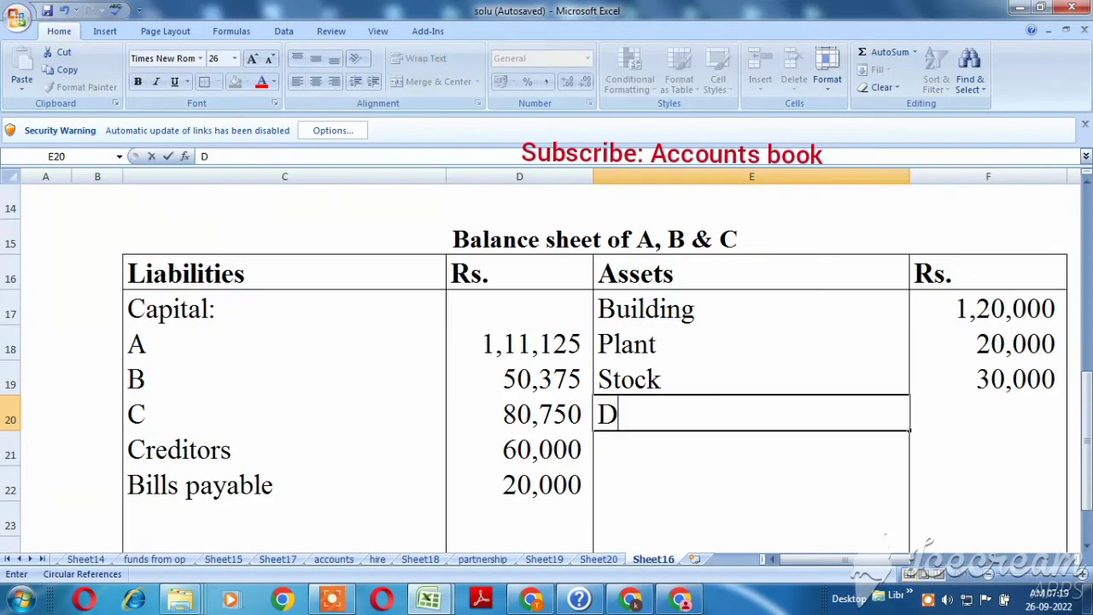
type("ebt")
left_click(519, 519)
type("r`")
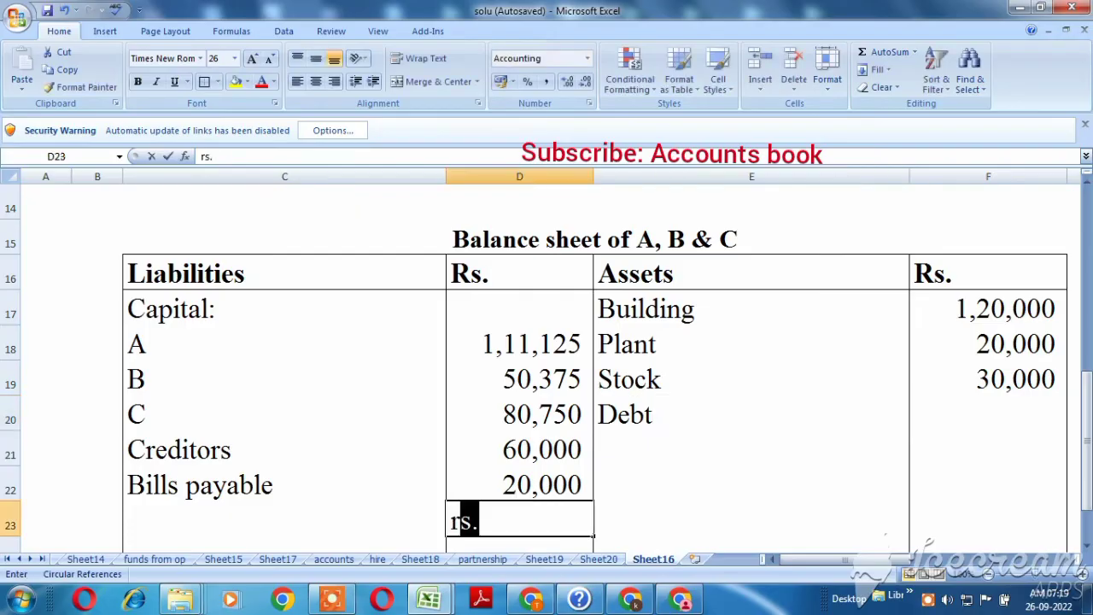
key("BackSpace")
key("BackSpace")
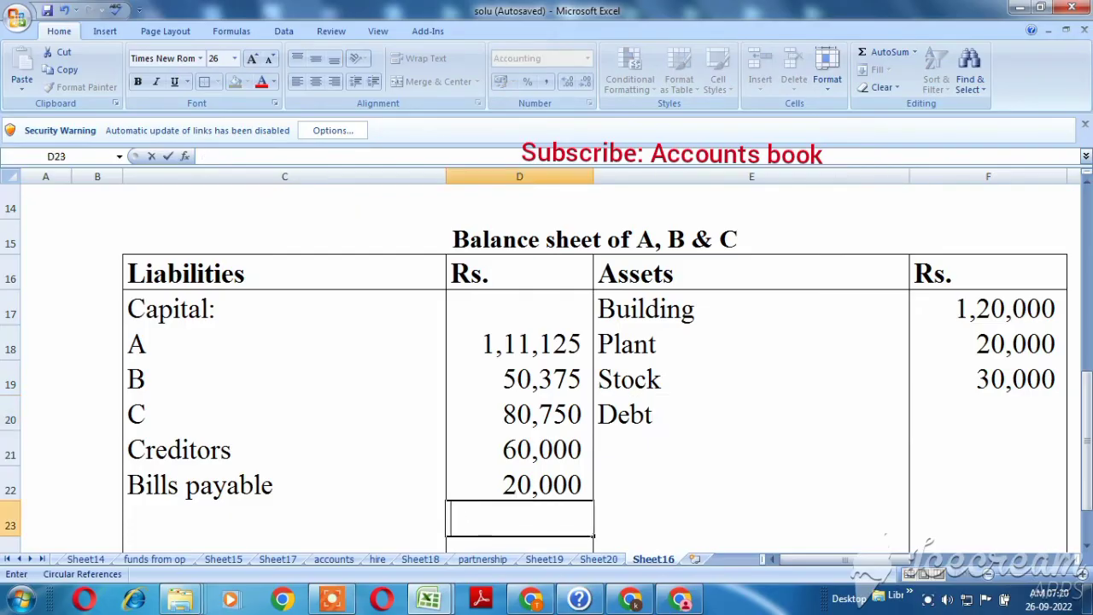
key("Return")
Complete the asset entry in E20 so that it reads Debtors followed by the inner amount 70000
key("Up")
key("Up")
key("Up")
key("Up")
key("Right")
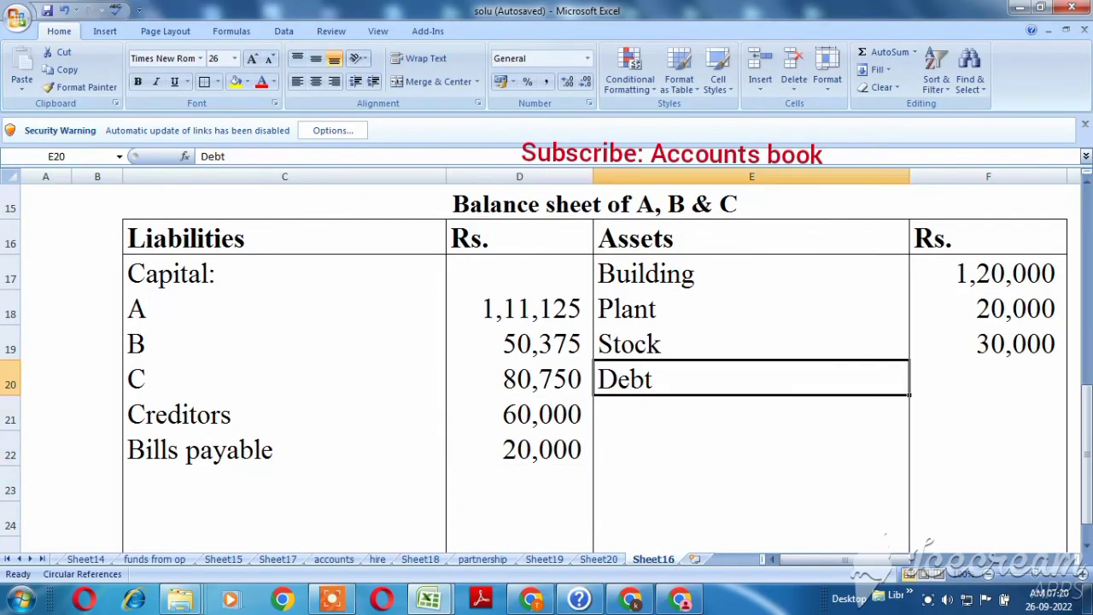
key("F2")
type("o")
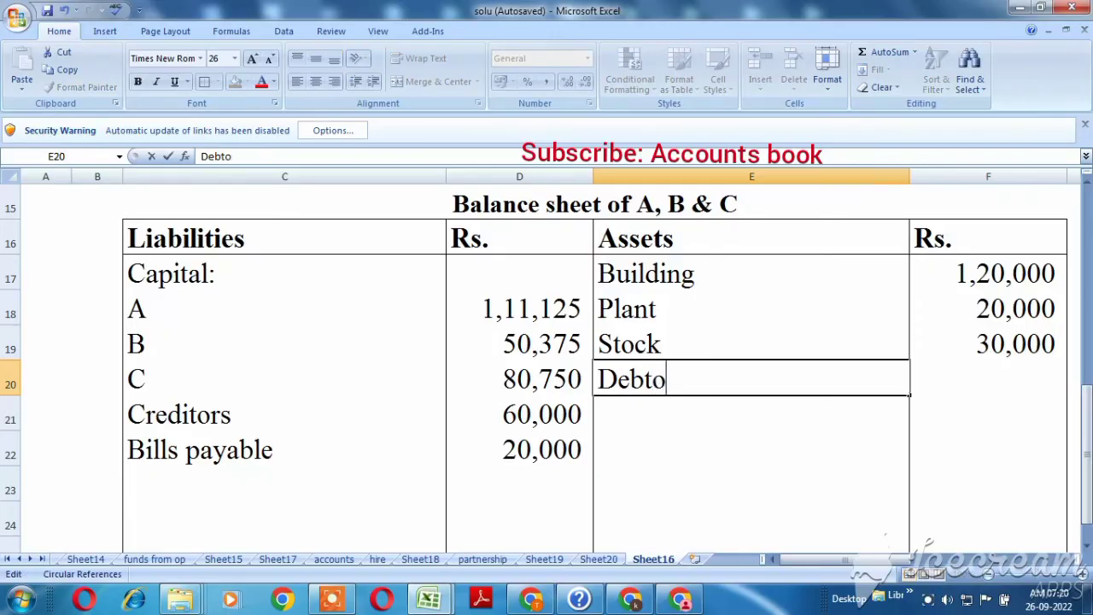
type("rs      70000")
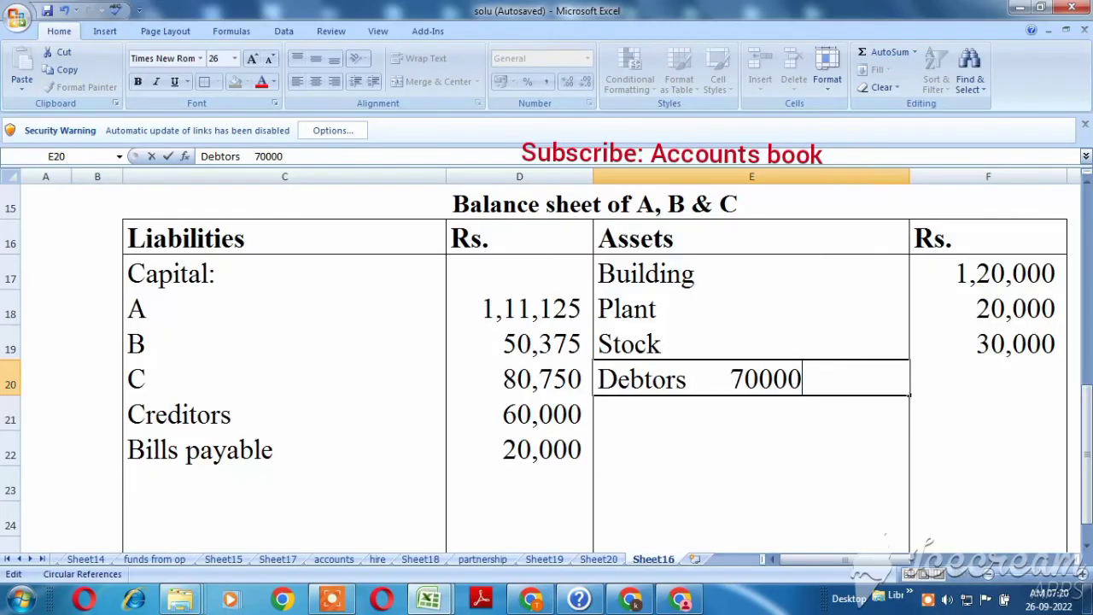
key("Return")
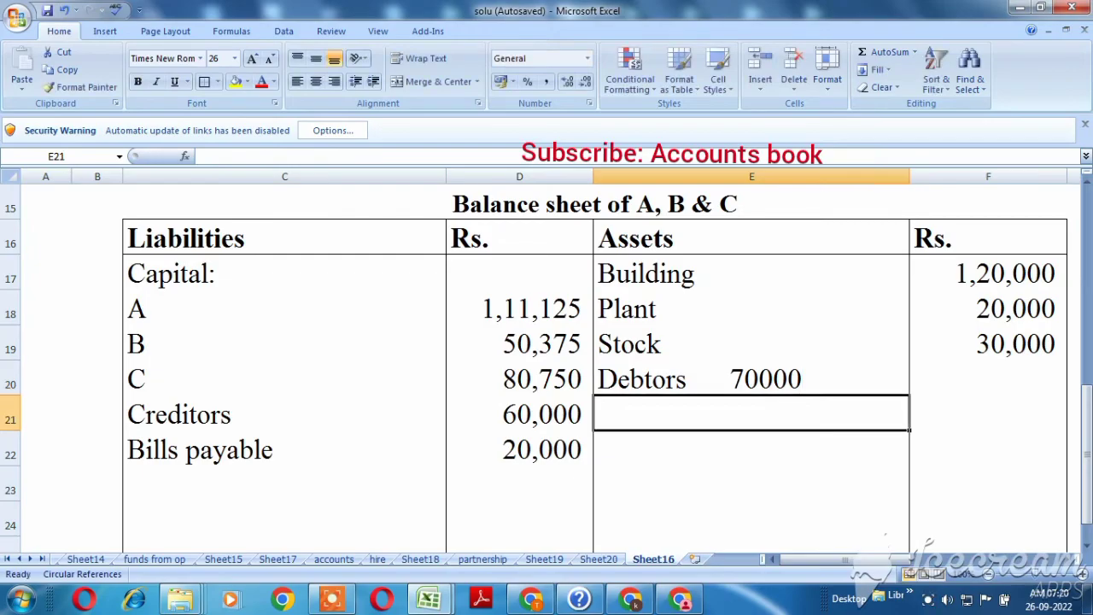
Enter Less: Pro with the inner amount 3500 in E21, below the Debtors line
type("Less: Pro")
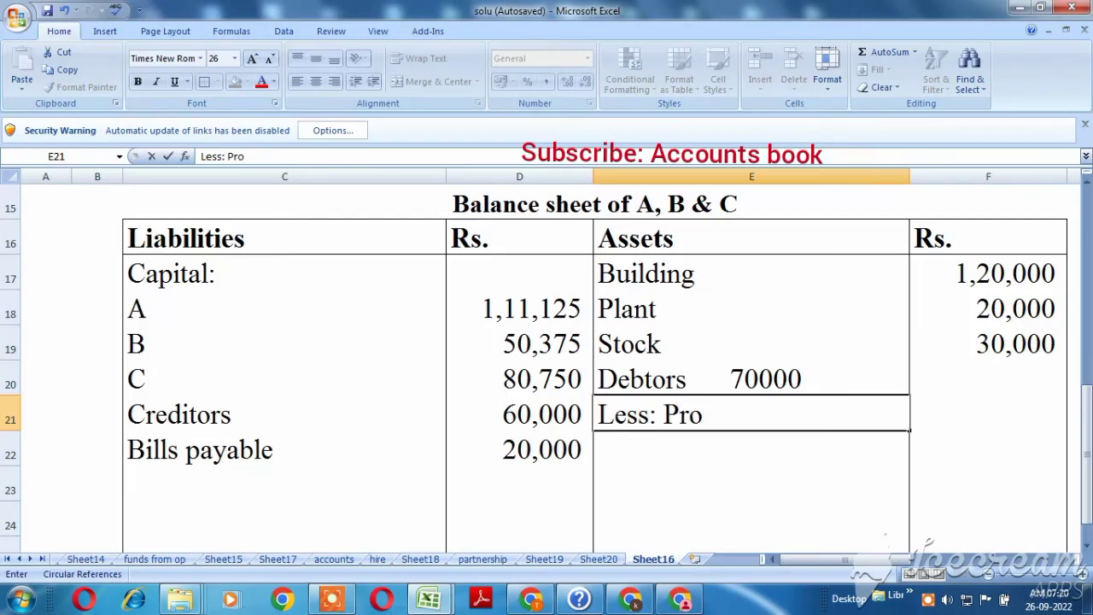
type("      3500")
key("shift+Left")
key("shift+Left")
key("shift+Left")
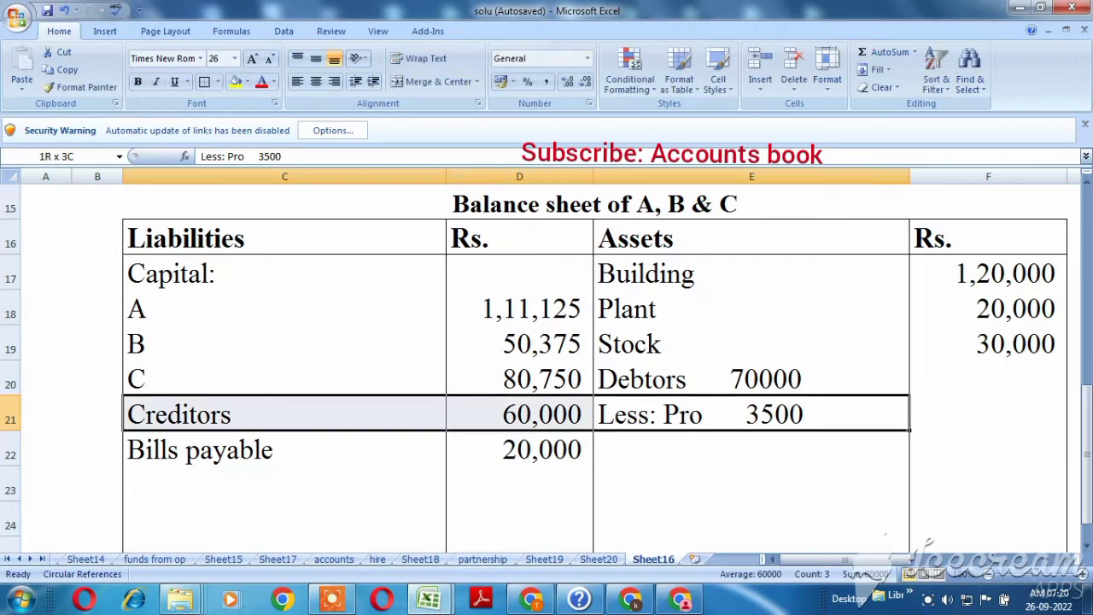
Underline the 3500 in E21 and enter 66500 in F21 as the net Debtors amount
key("Right")
key("Left")
key("F2")
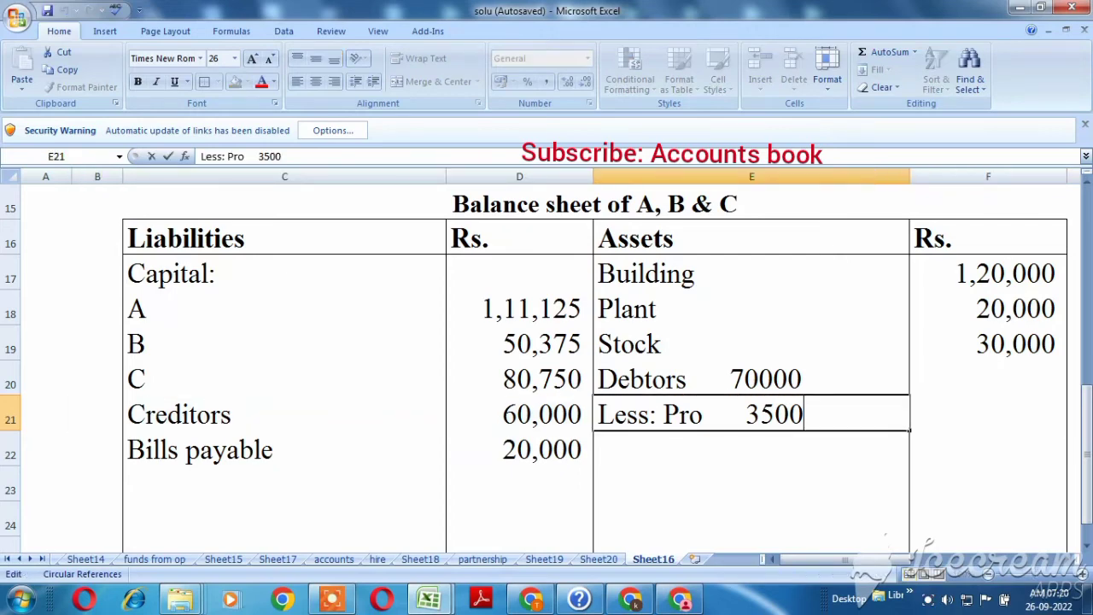
key("shift+Left")
key("shift+Left")
key("shift+Left")
key("shift+Left")
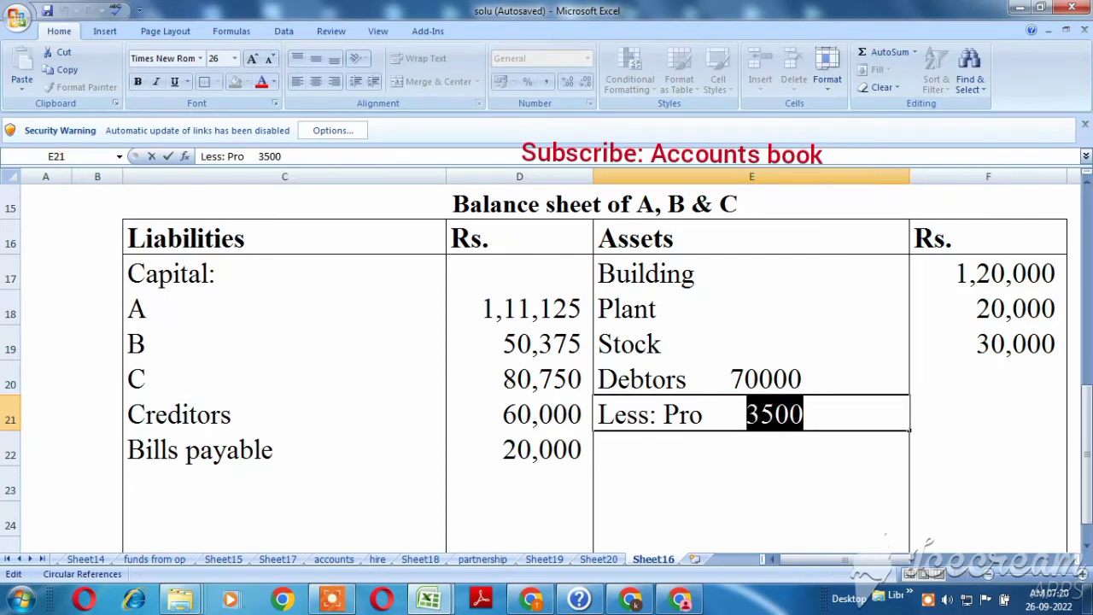
key("shift+Left")
key("ctrl+u")
key("Right")
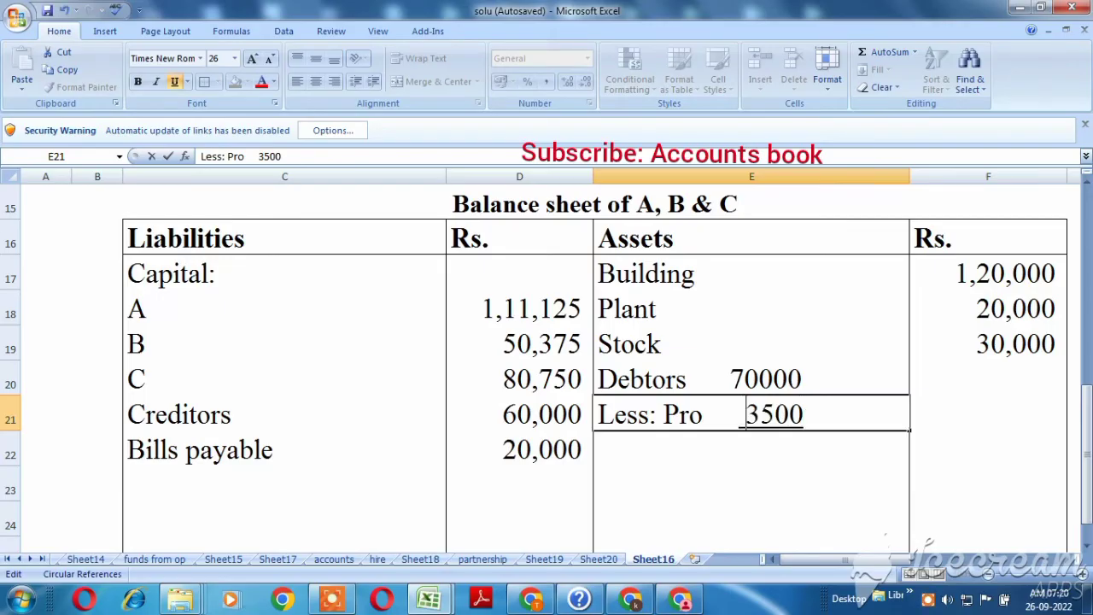
key("Right")
key("Tab")
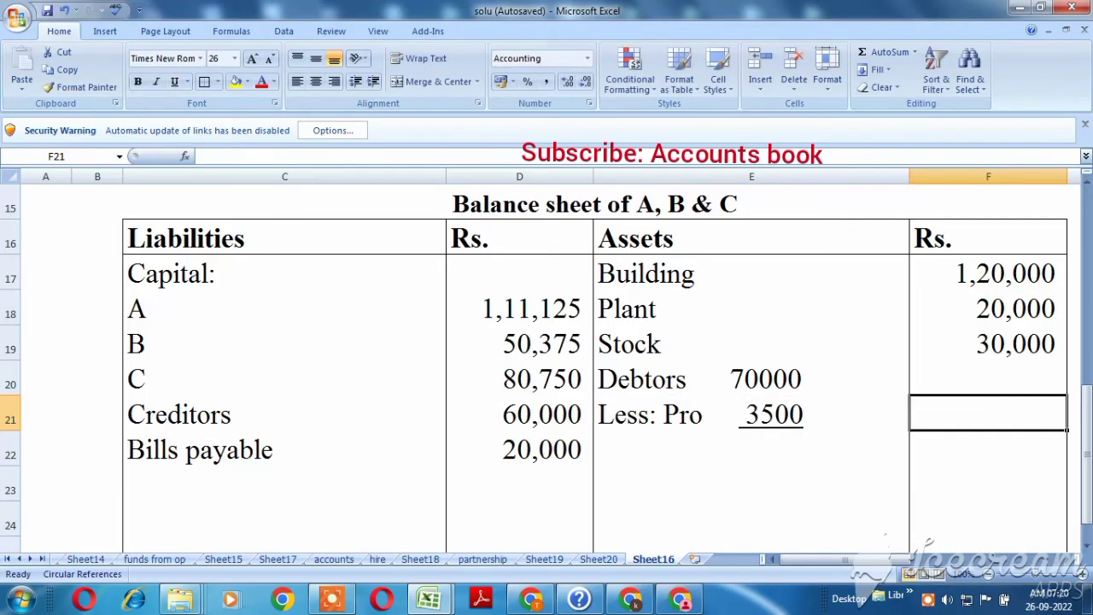
type("66500")
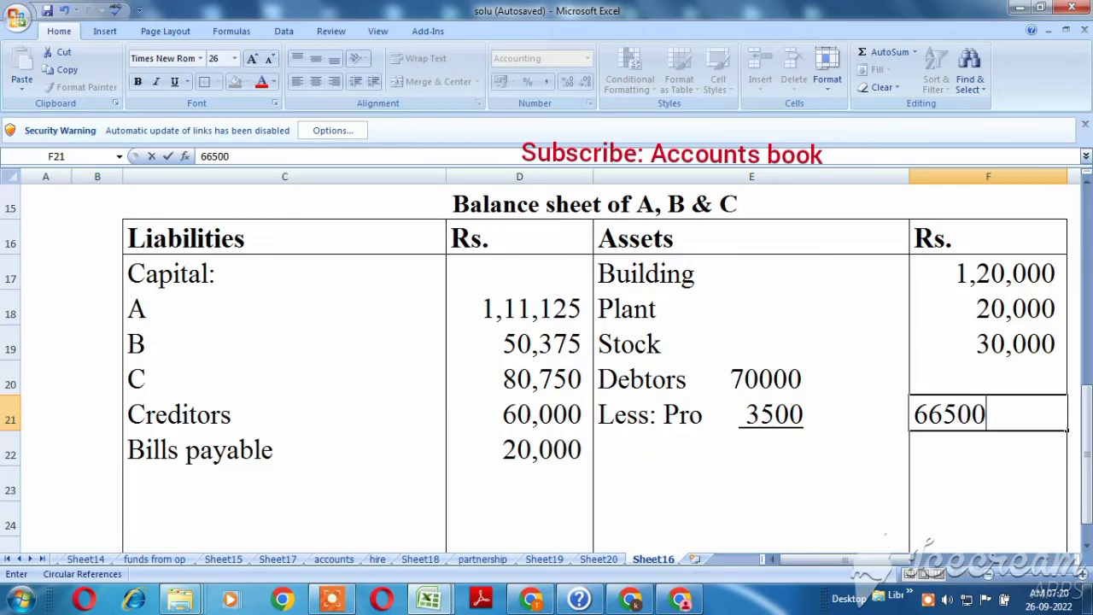
key("Return")
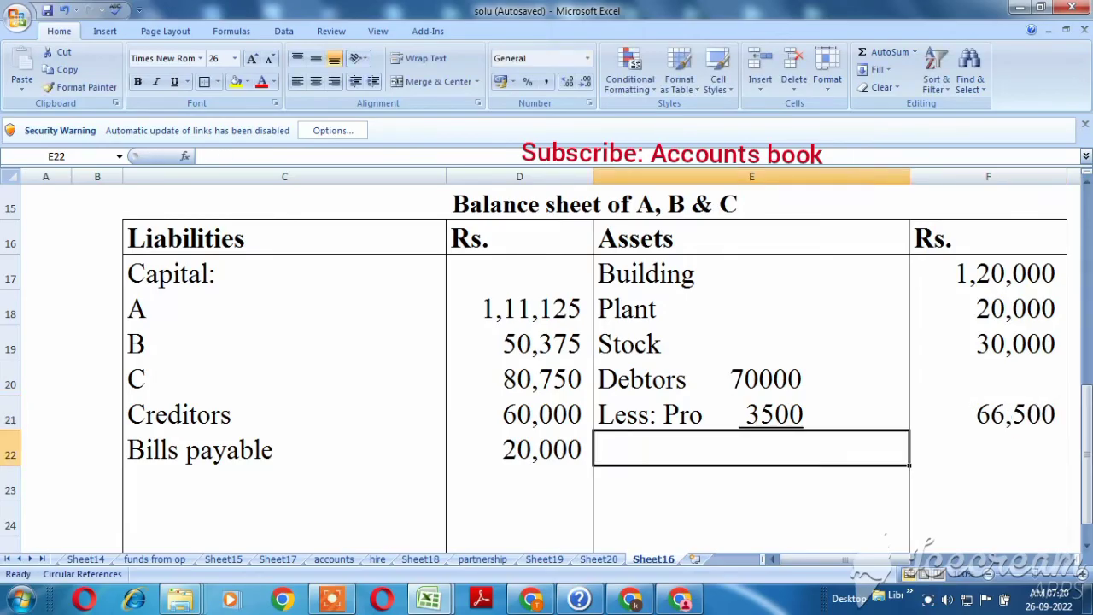
Check the asset after Debtors in the problem workbook and enter Cash with the inner amount 5000 in E22 of solu
key("alt+Tab")
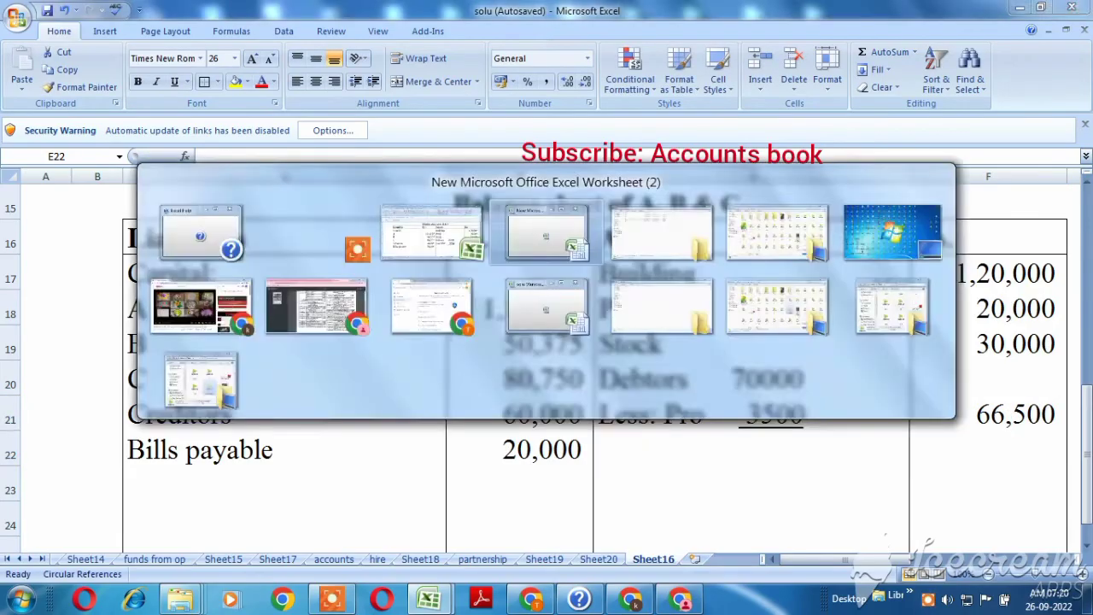
key("Down")
key("alt+Tab")
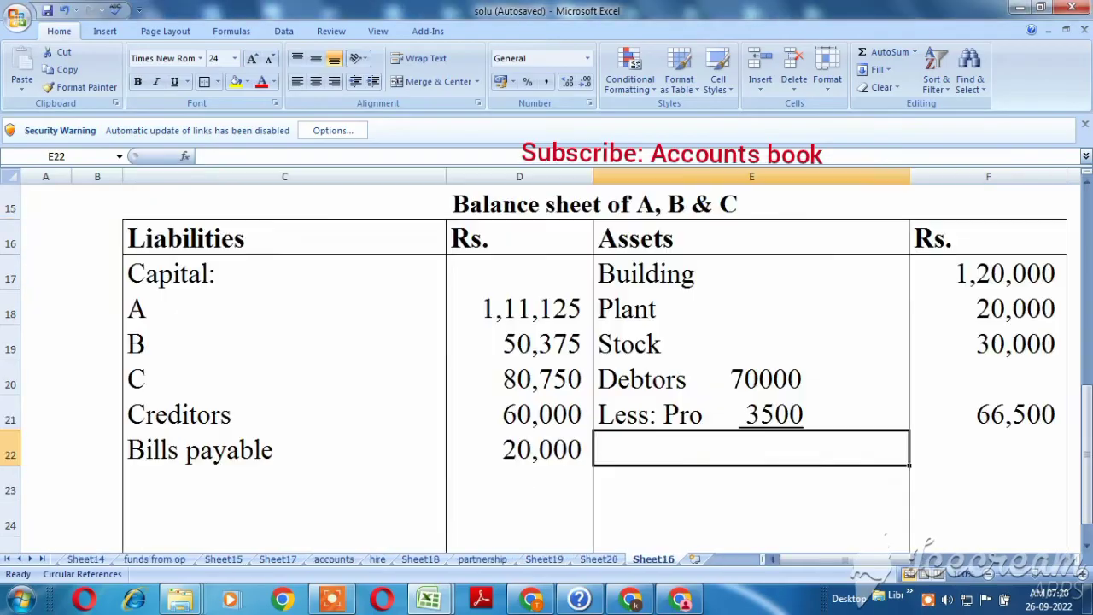
type("Cash")
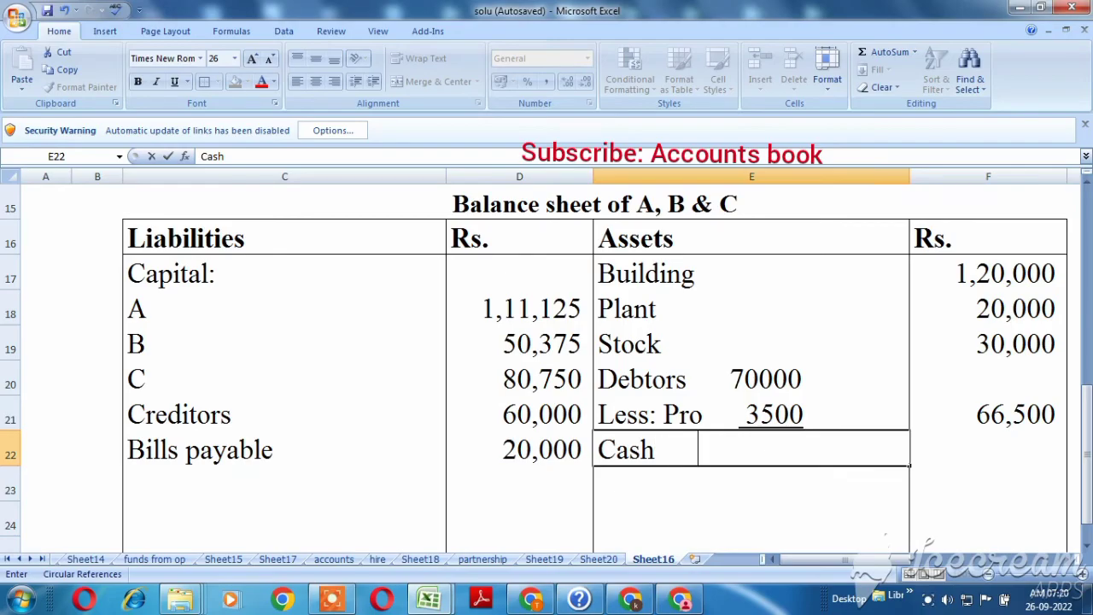
type("           5000")
key("Return")
key("Up")
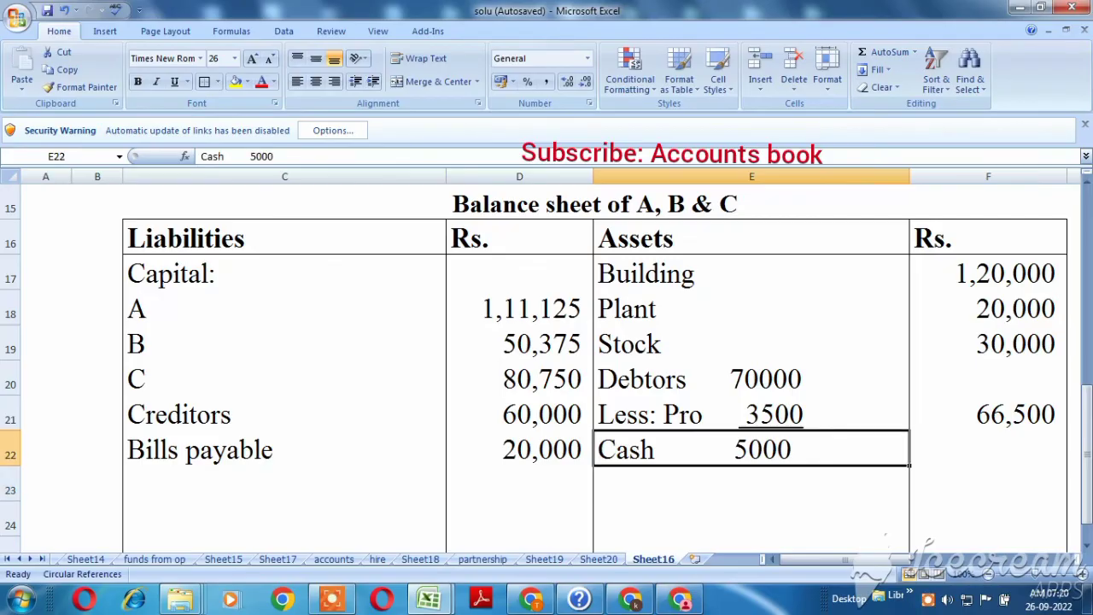
Review the cash entry and admission terms in the problem workbook, and enter Add: C's Cap80750 in E23 of solu
key("Down")
key("alt+Tab")
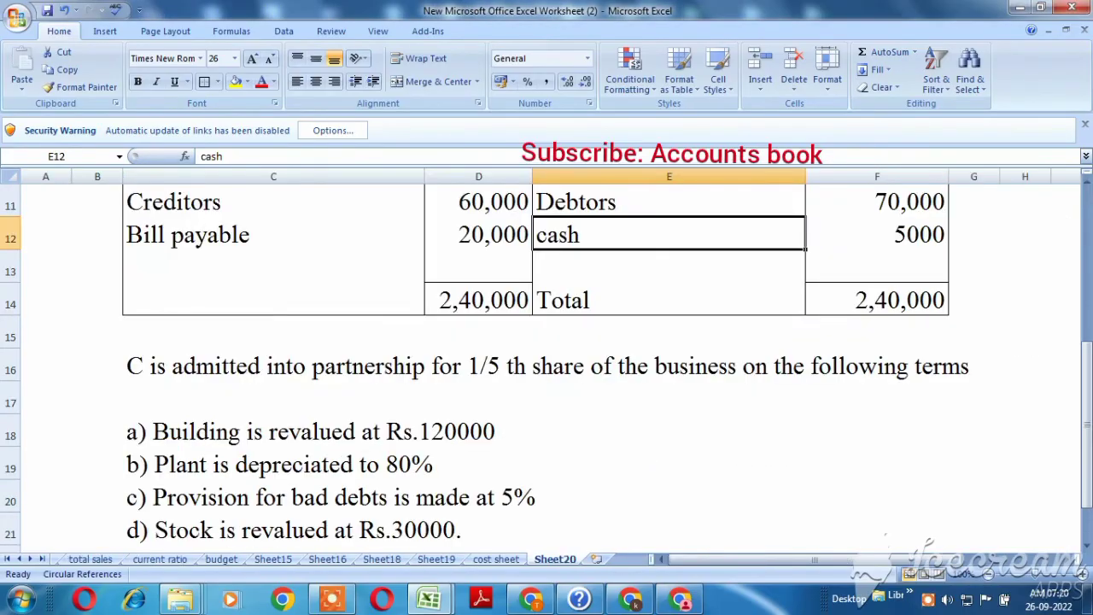
key("Right")
key("Left")
key("ctrl+Tab")
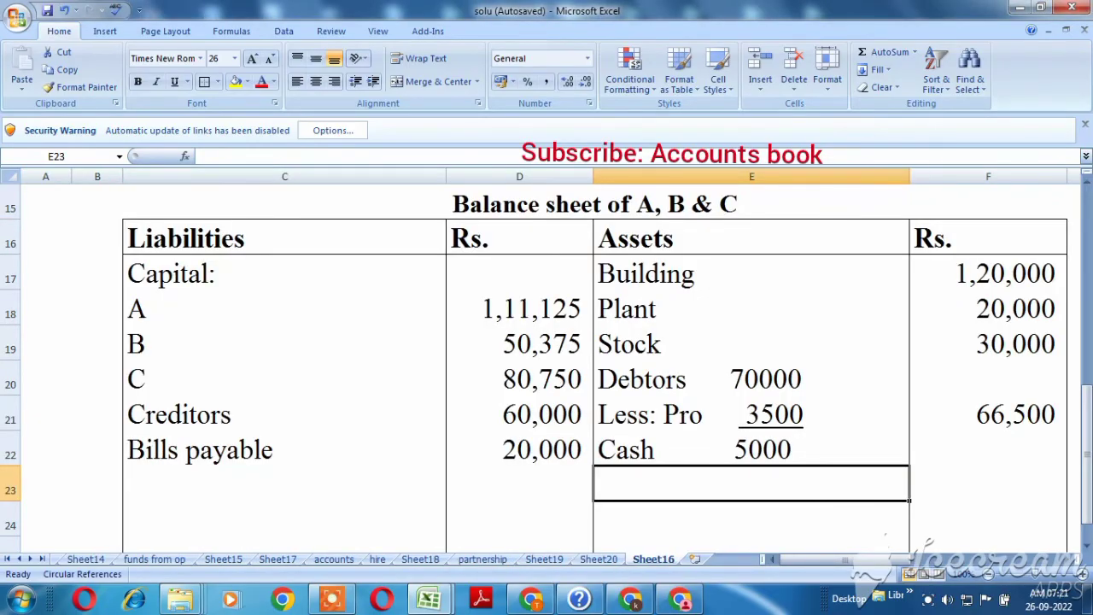
type("Ass")
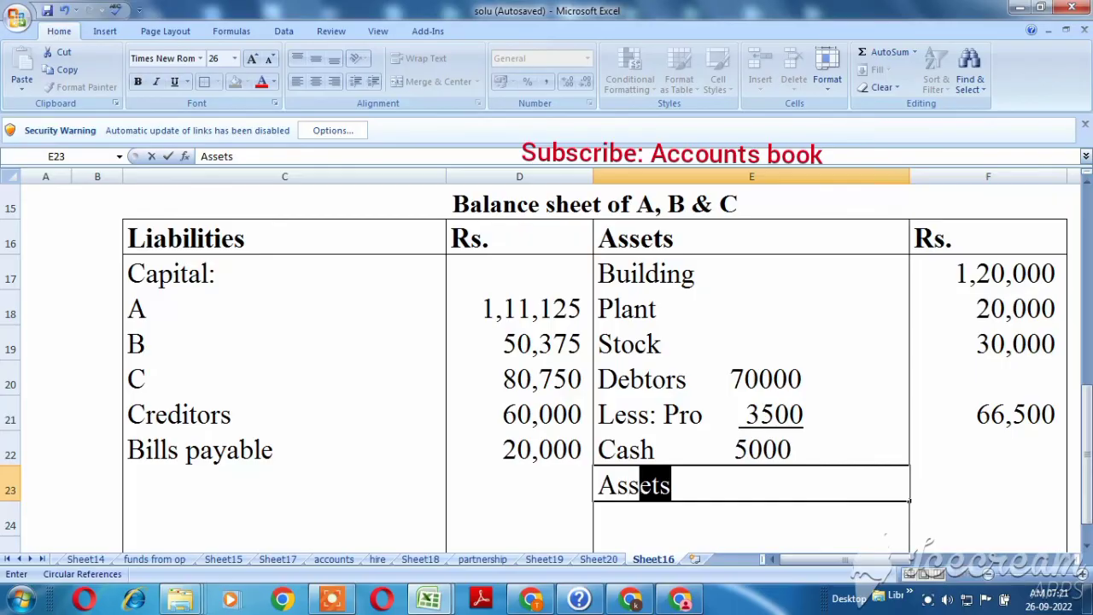
key("BackSpace")
key("BackSpace")
key("BackSpace")
type("dd")
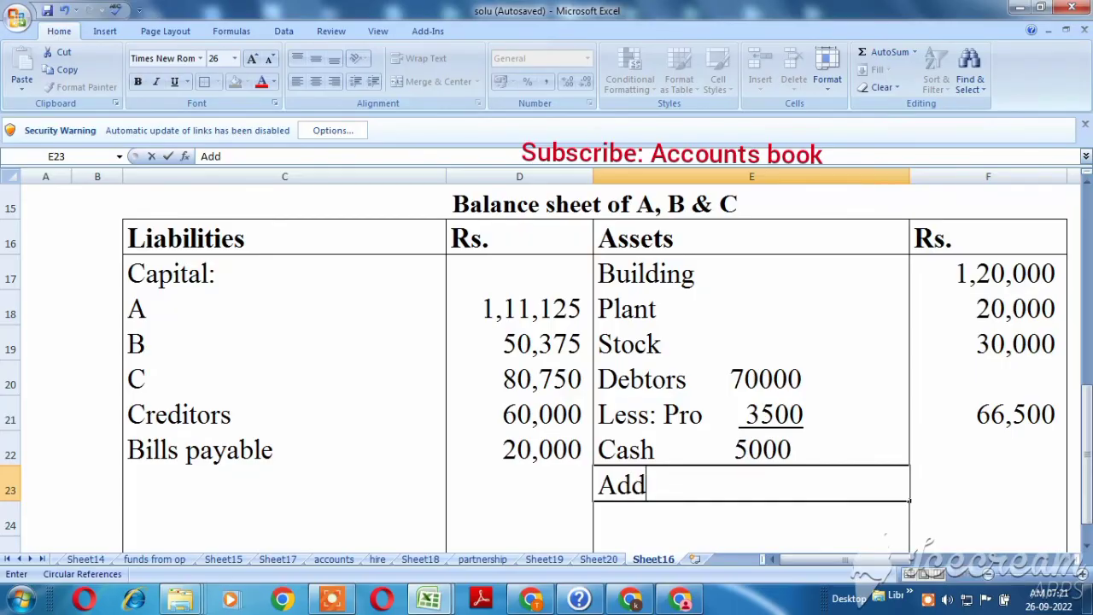
type(": C's Cap")
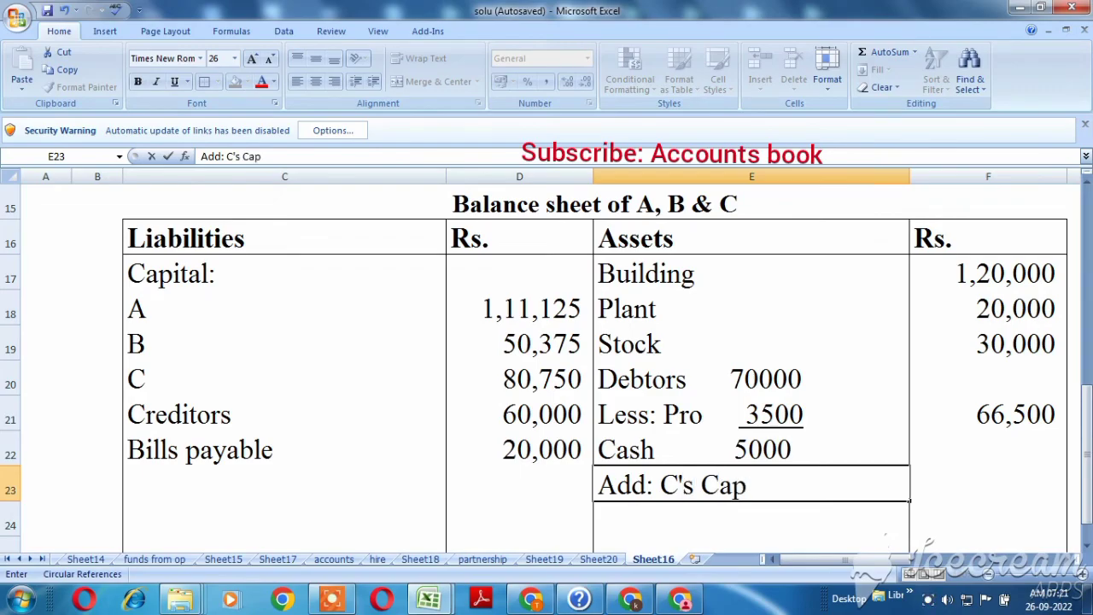
type("80750")
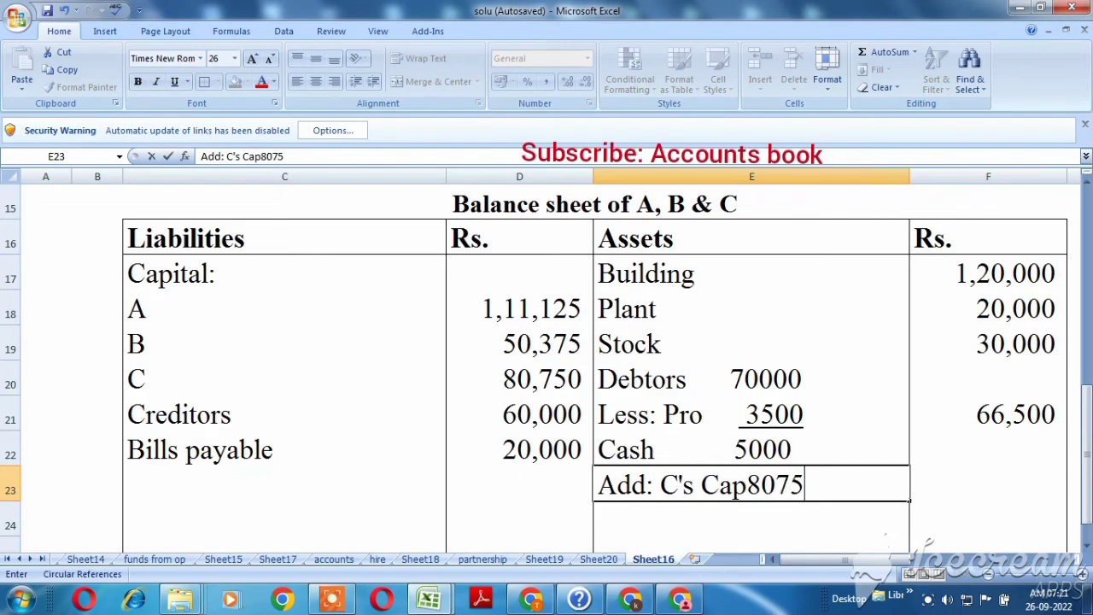
key("shift+Left")
key("shift+Left")
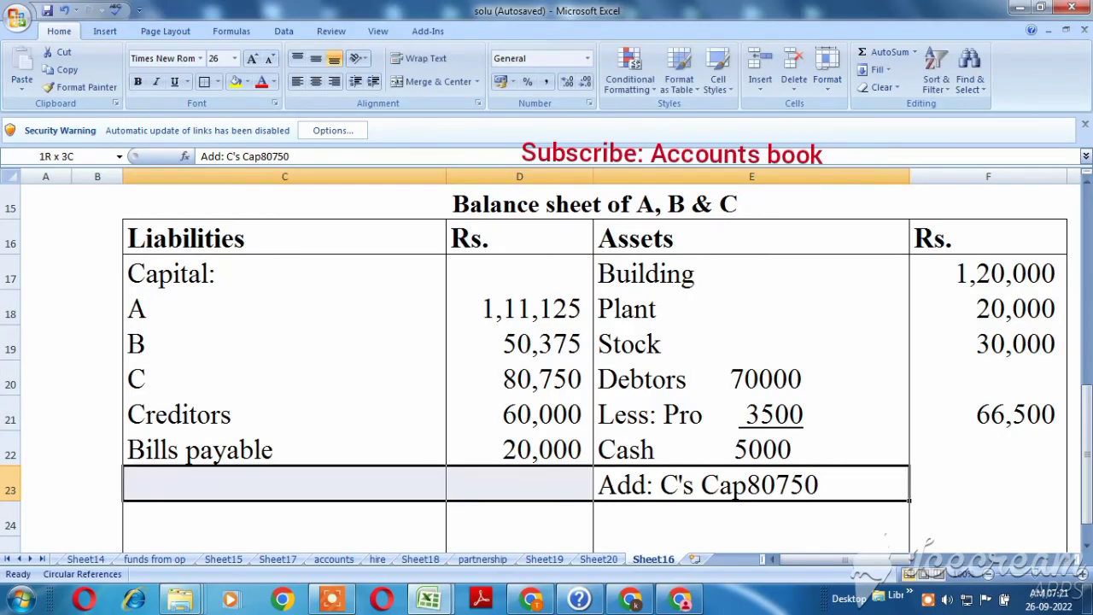
Underline the amount 80750 within the C's Cap line in E23
key("Right")
key("Right")
key("Left")
key("Left")
key("Left")
key("Right")
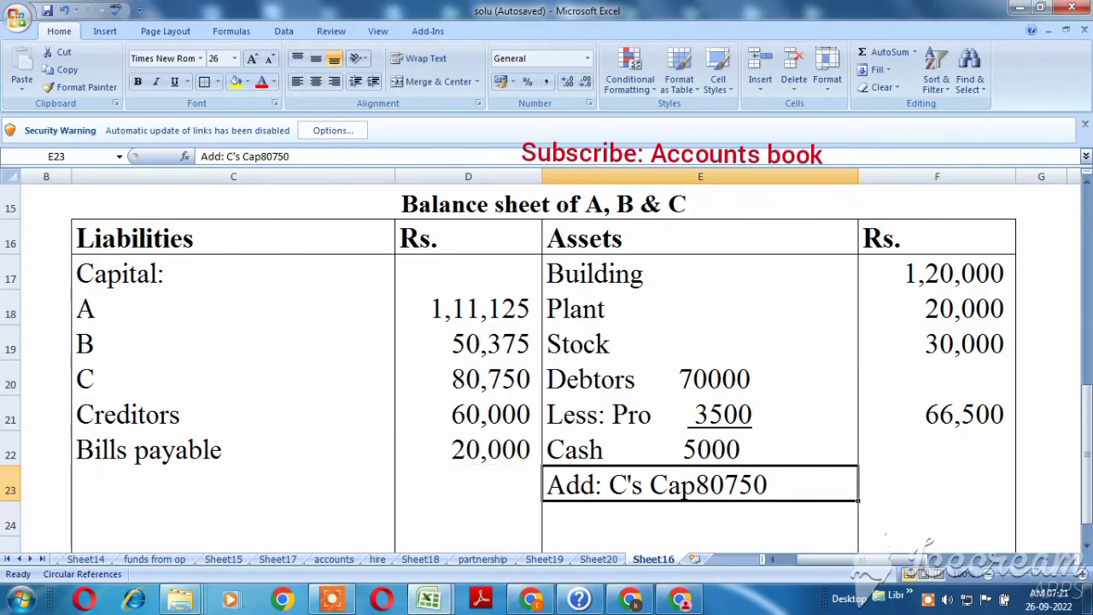
key("F2")
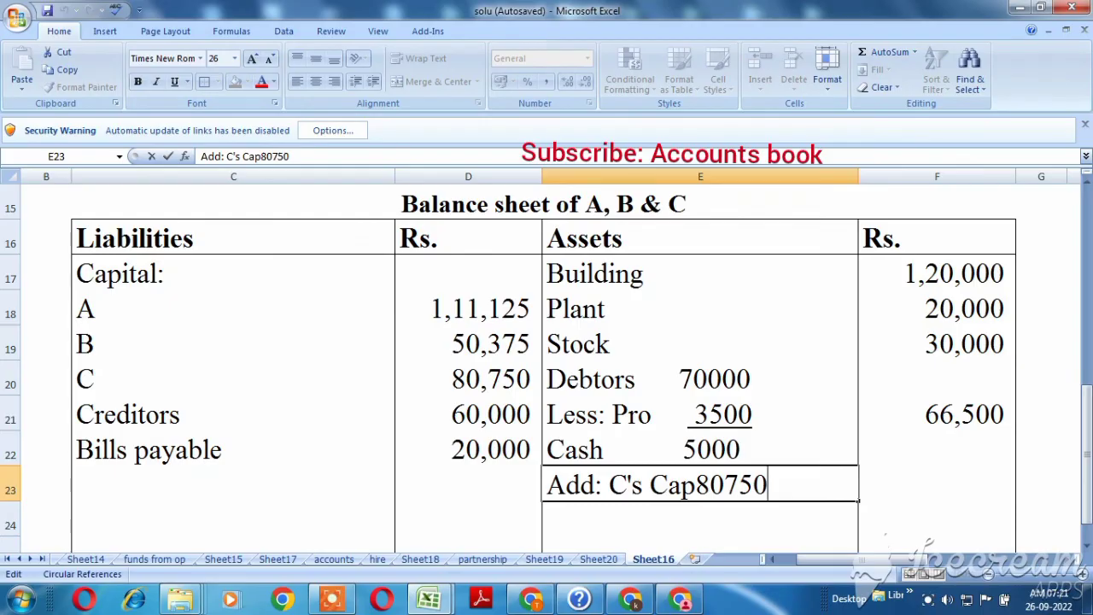
key("shift+Left")
key("shift+Left")
key("shift+Left")
key("shift+Left")
key("shift+Left")
key("ctrl+u")
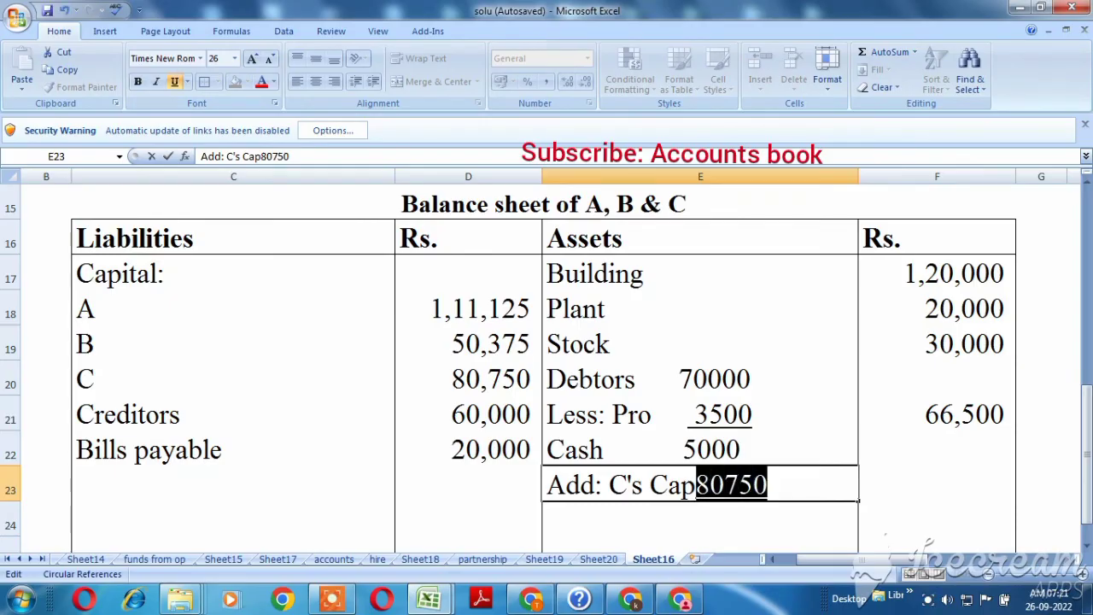
key("Right")
key("Right")
key("Tab")
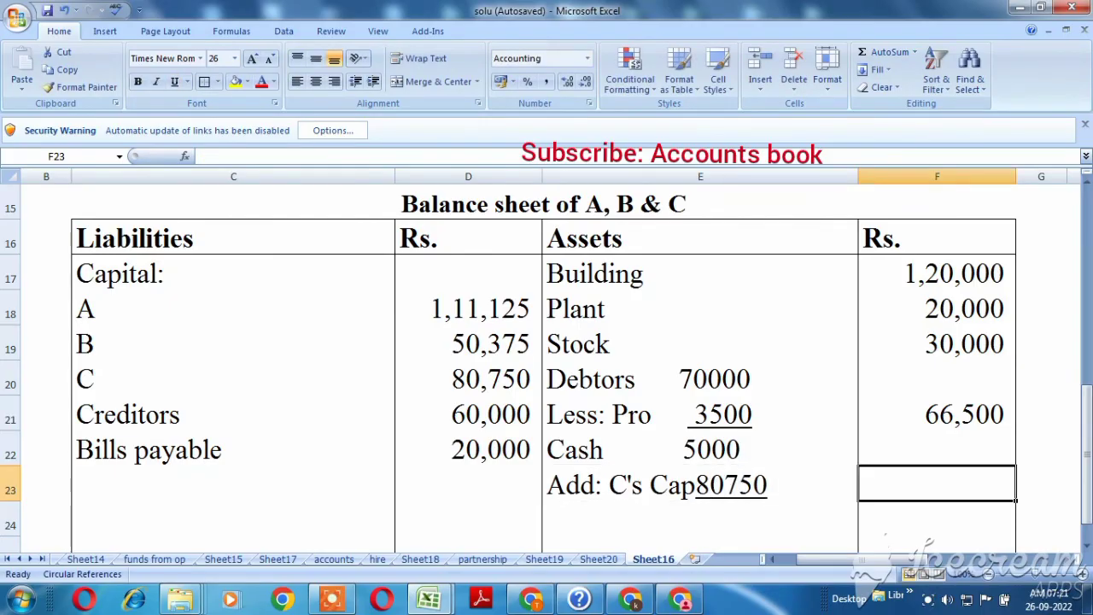
Enter 85750 in F23 as the total Cash amount including C's capital
type("8")
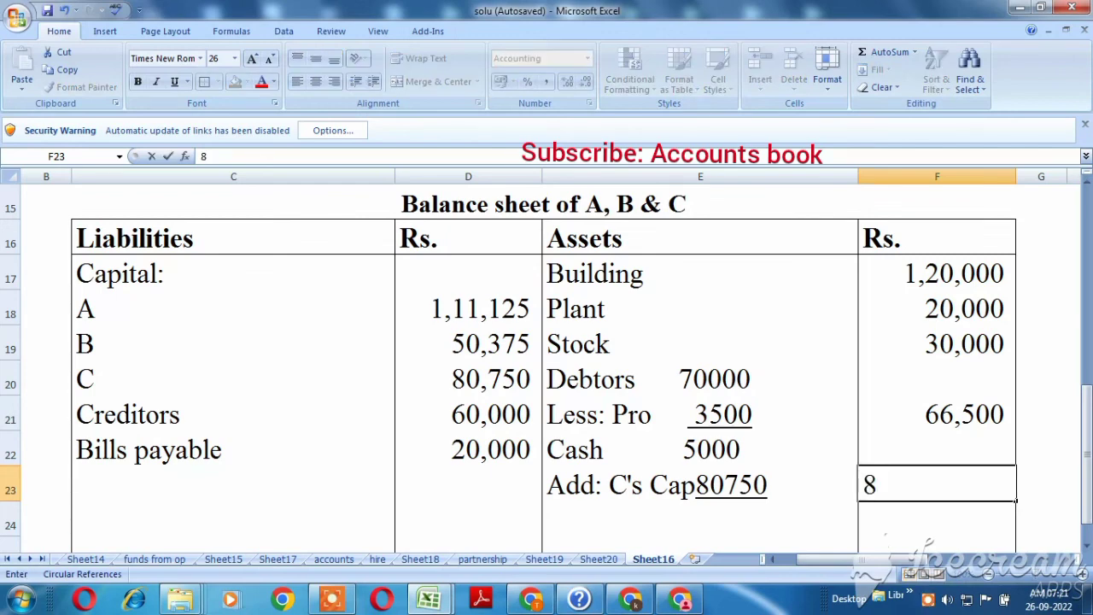
type("5,750")
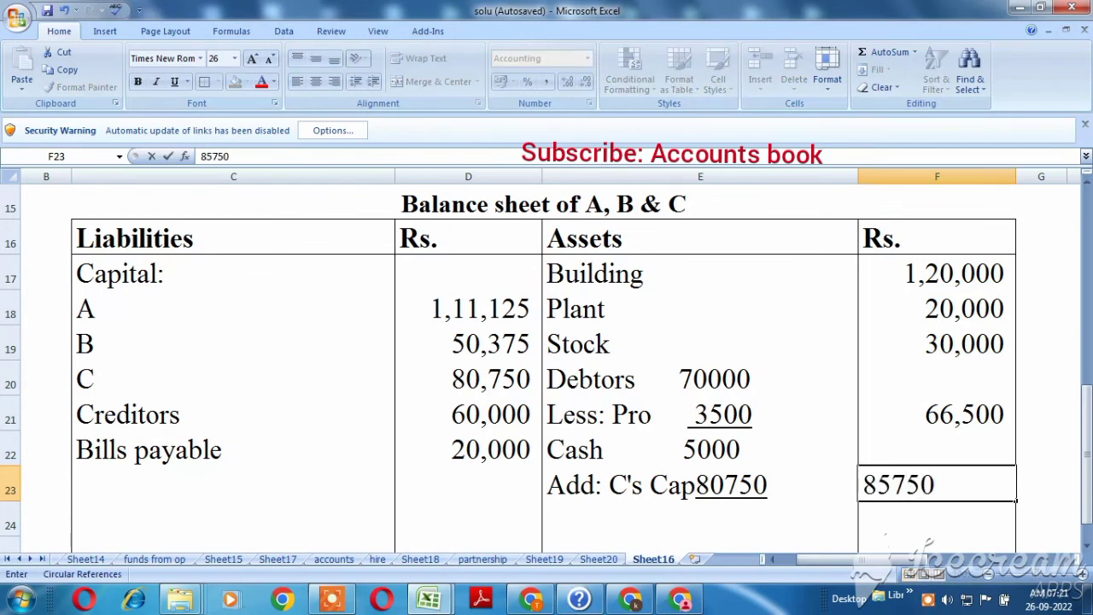
key("Tab")
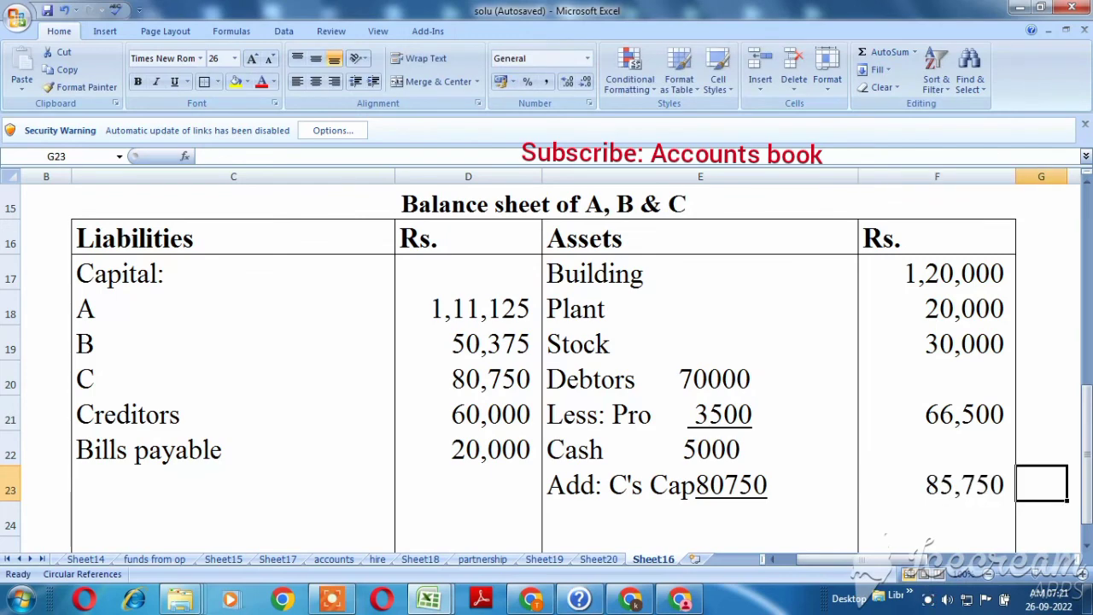
Examine the completed asset amounts, the Revaluation A/c above them and the accounts beside it in solu
key("Tab")
key("Tab")
key("Left")
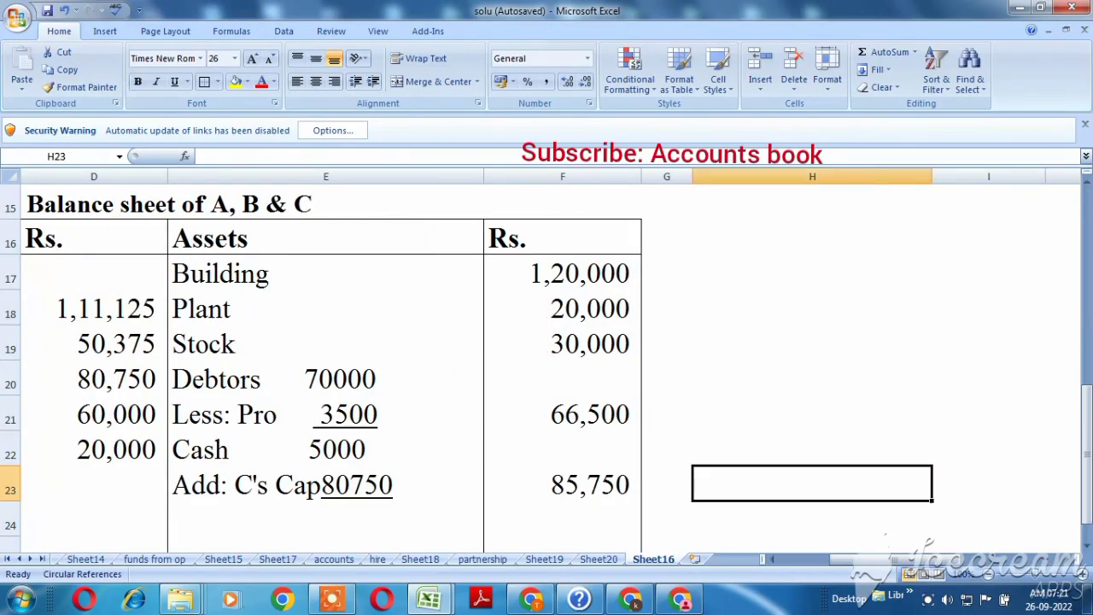
key("Left")
key("Left")
key("Up")
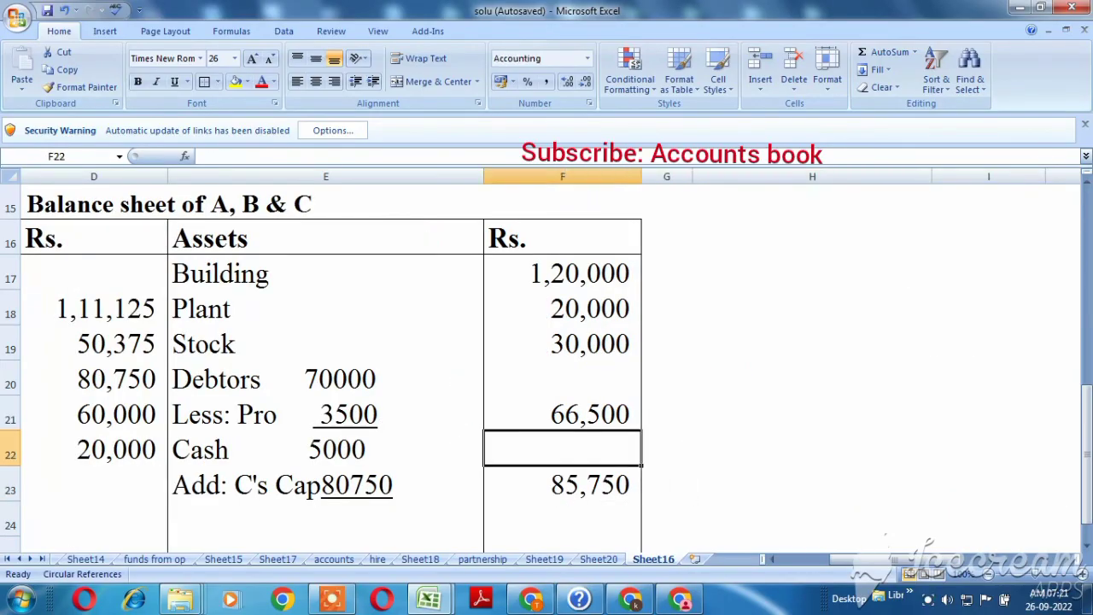
key("Up")
key("Up")
key("Up")
key("Up")
key("Up")
key("Up")
key("Up")
key("Up")
key("Up")
key("Up")
key("Up")
key("Up")
key("Up")
key("Up")
key("Up")
key("Up")
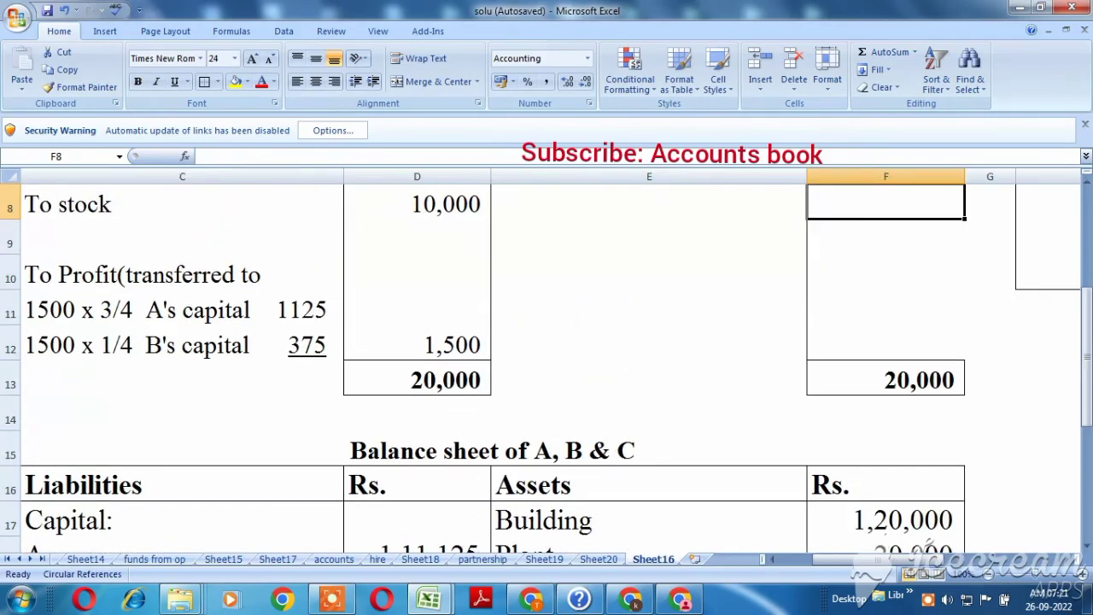
key("Up")
key("Up")
key("Right")
key("Right")
key("Right")
key("Right")
key("Right")
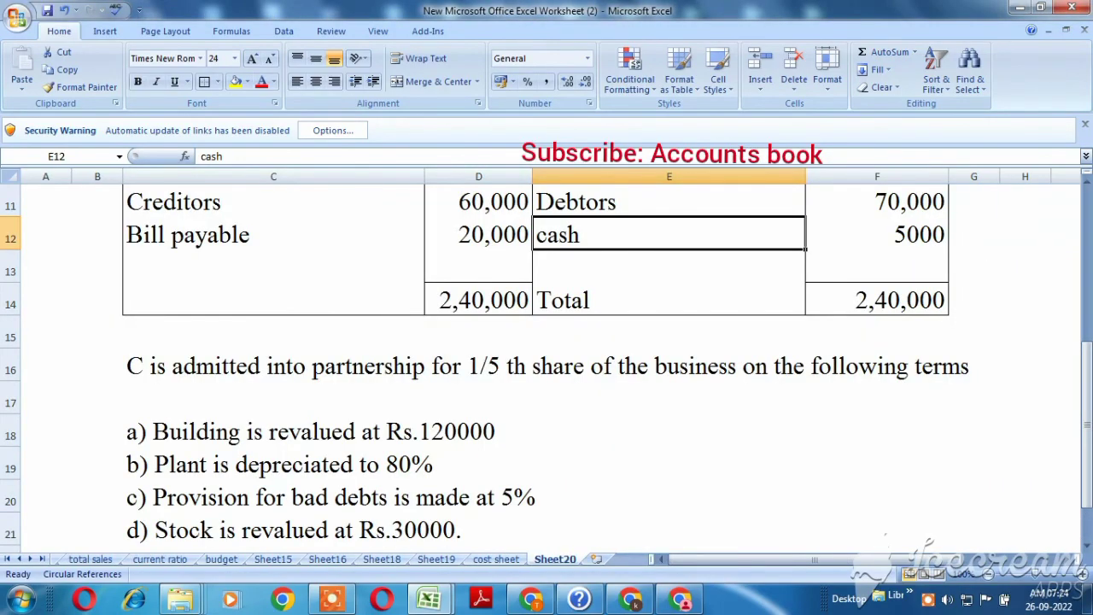
Review the original balance sheet in the problem workbook, going up from the cash entry
key("Up")
key("Up")
key("Up")
key("Up")
key("Up")
key("Up")
key("Up")
key("Up")
key("Up")
key("Up")
key("Up")
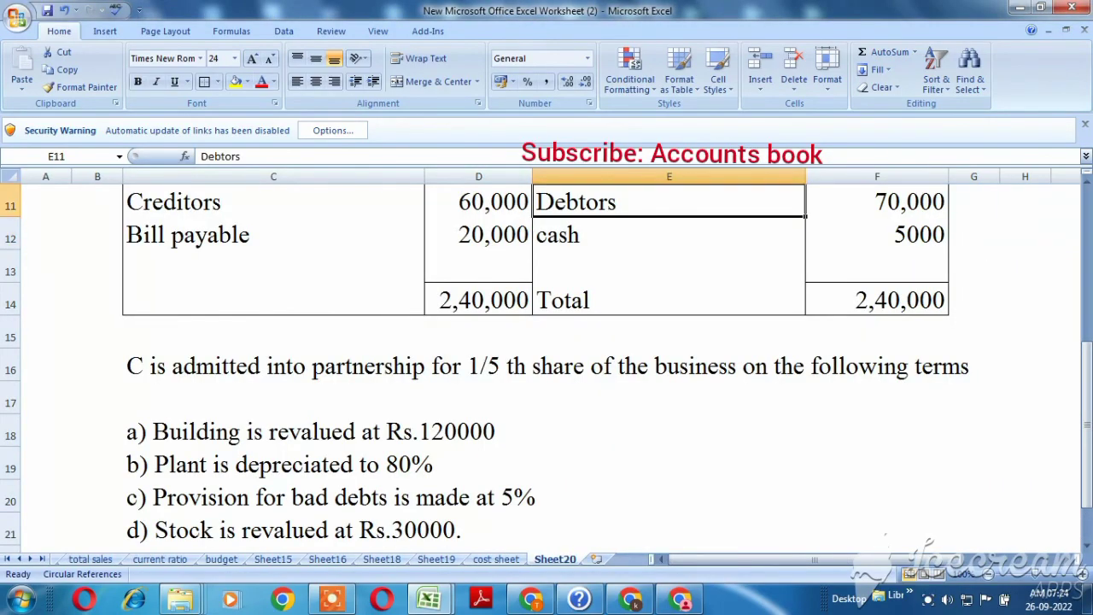